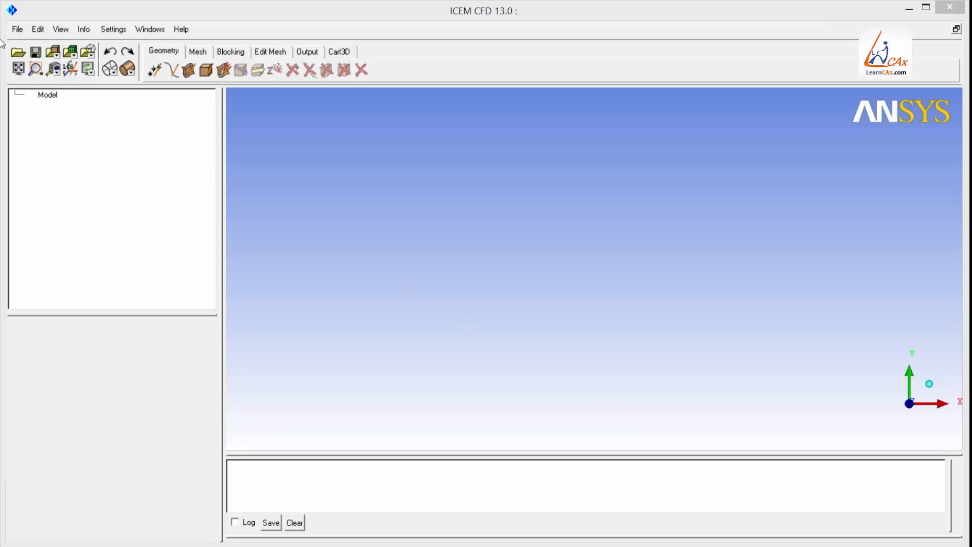
# Import the Manifold.step geometry file as STEP/IGES.
pyautogui.click(14, 29)
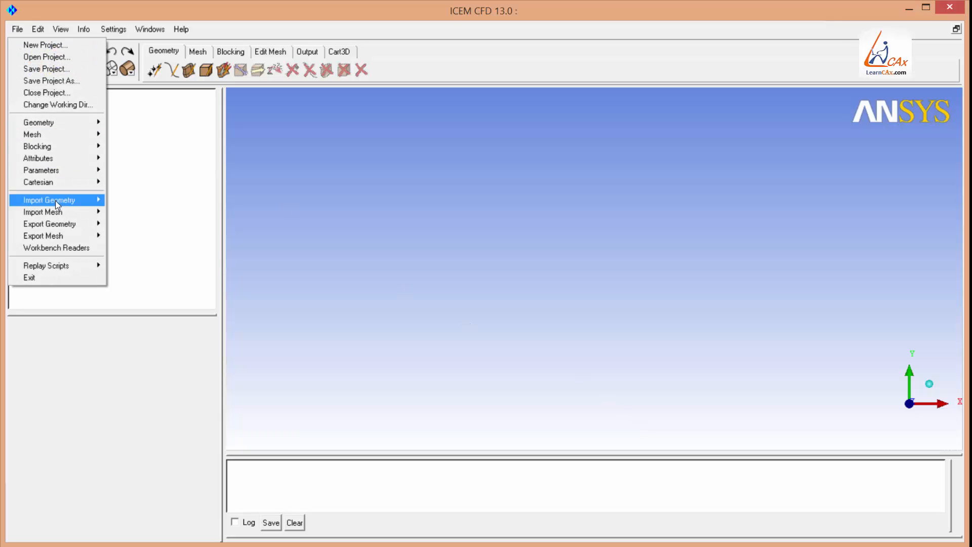
pyautogui.moveTo(55, 202)
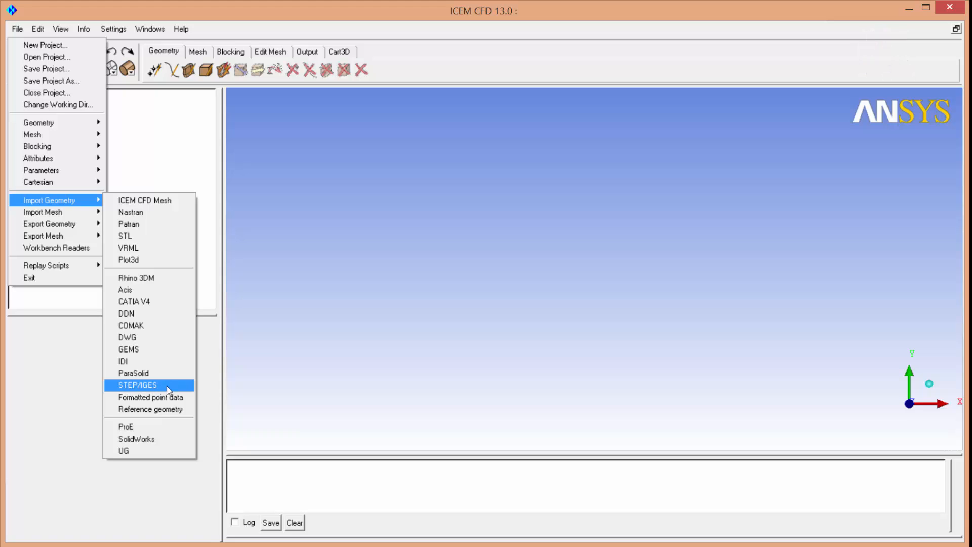
pyautogui.click(184, 387)
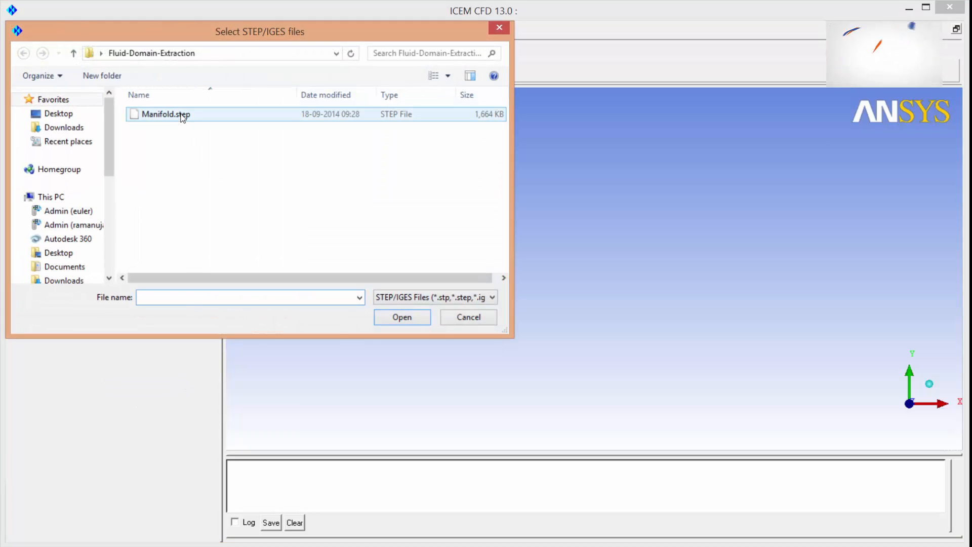
pyautogui.click(179, 116)
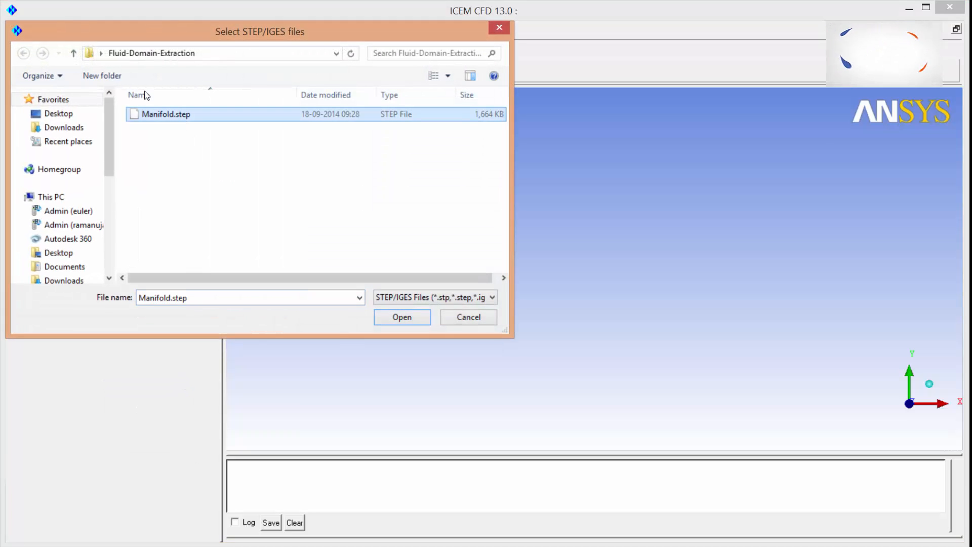
pyautogui.click(401, 317)
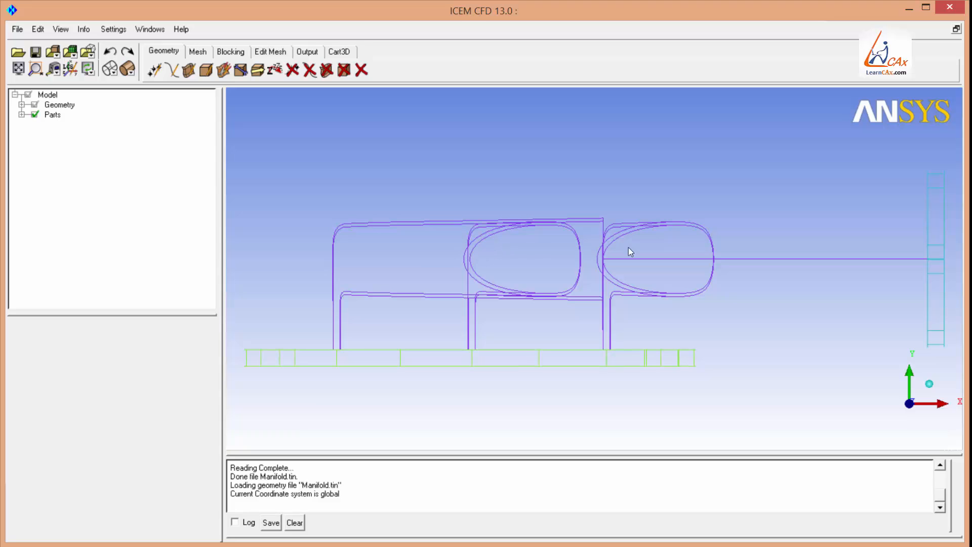
# Expand the Geometry tree and turn on display of the surfaces.
pyautogui.moveTo(622, 217); pyautogui.dragTo(440, 321)
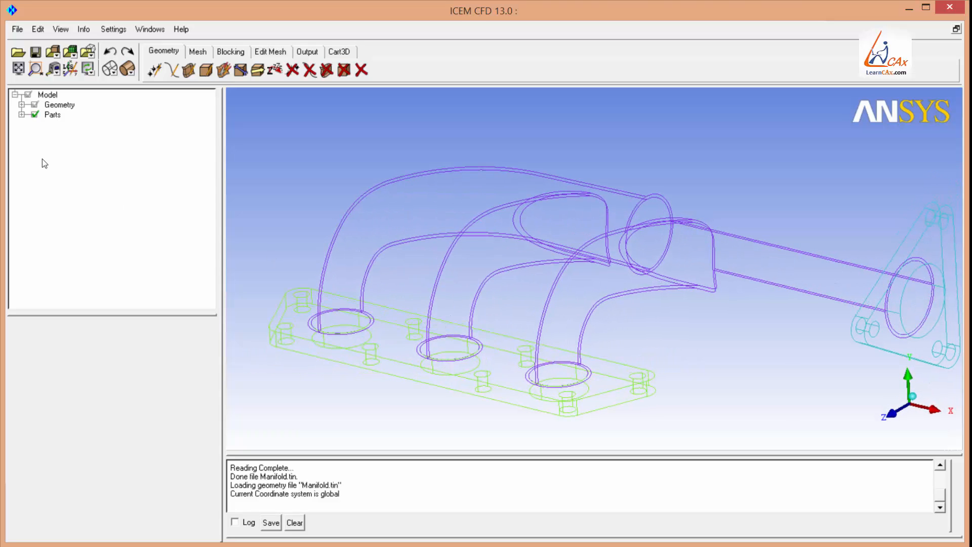
pyautogui.click(21, 105)
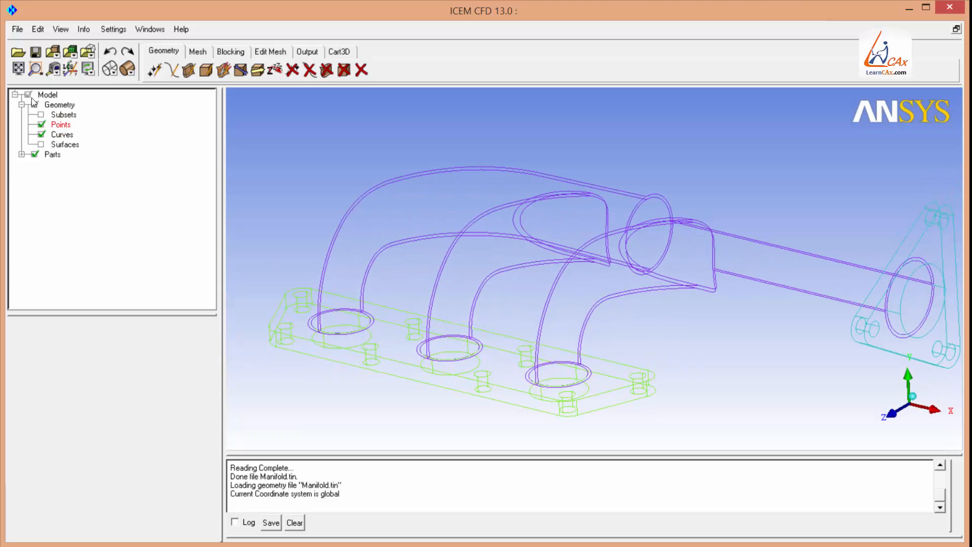
pyautogui.click(42, 135)
pyautogui.click(42, 135)
pyautogui.click(42, 144)
pyautogui.click(41, 145)
pyautogui.click(42, 144)
# Switch the model display to solid shading.
pyautogui.moveTo(433, 151); pyautogui.dragTo(471, 262)
pyautogui.moveTo(402, 209); pyautogui.dragTo(378, 196, button='middle')
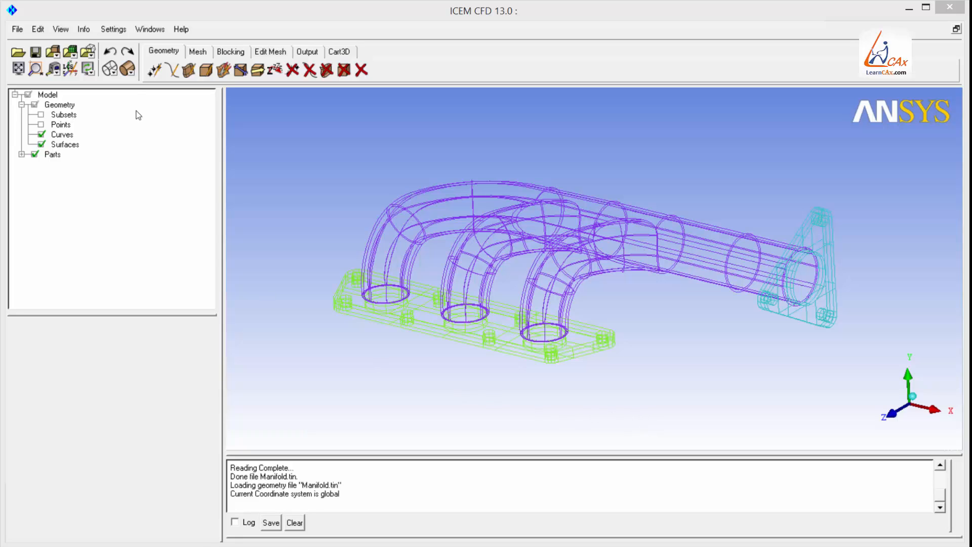
pyautogui.click(128, 69)
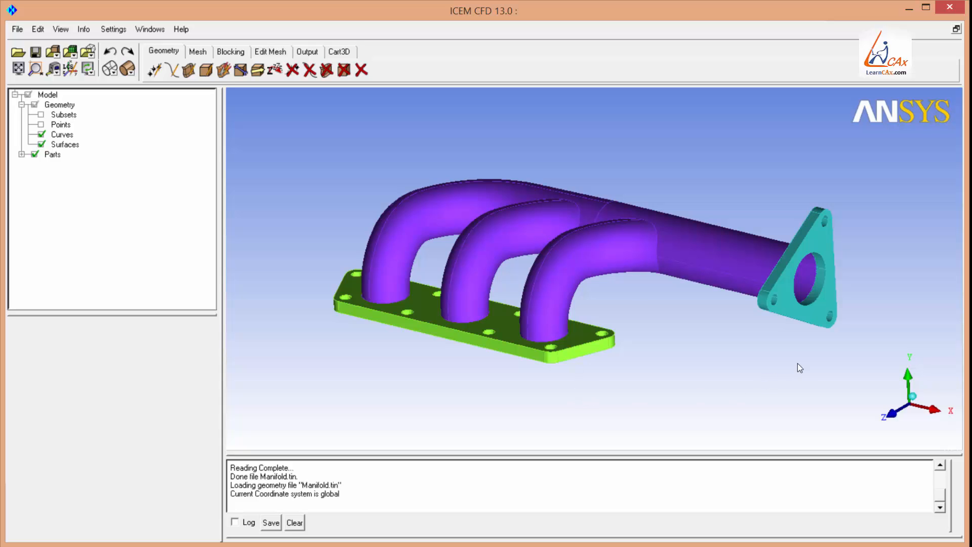
# Examine the manifold geometry and the flange surfaces closely from several angles.
pyautogui.moveTo(645, 287); pyautogui.dragTo(709, 356)
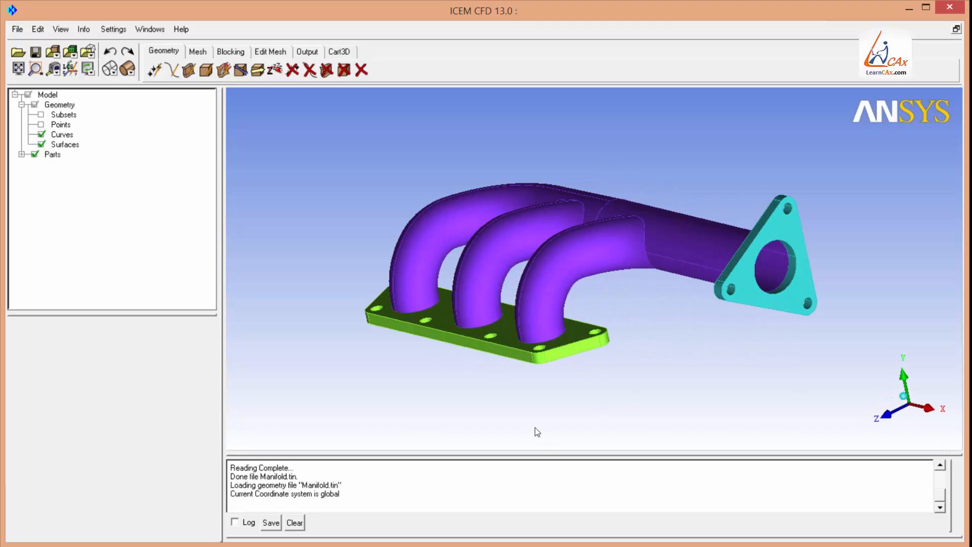
pyautogui.scroll(5, 534, 288)
pyautogui.moveTo(498, 384); pyautogui.dragTo(557, 337)
pyautogui.moveTo(691, 412); pyautogui.dragTo(682, 256, button='right')
pyautogui.moveTo(710, 373); pyautogui.dragTo(622, 305, button='middle')
pyautogui.moveTo(622, 305); pyautogui.dragTo(622, 205, button='right')
pyautogui.moveTo(622, 205); pyautogui.dragTo(728, 272)
pyautogui.moveTo(701, 324); pyautogui.dragTo(773, 295, button='right')
pyautogui.moveTo(611, 112); pyautogui.dragTo(590, 258, button='right')
pyautogui.moveTo(235, 338); pyautogui.dragTo(517, 295, button='middle')
pyautogui.moveTo(518, 299); pyautogui.dragTo(575, 200)
pyautogui.moveTo(432, 312); pyautogui.dragTo(432, 245)
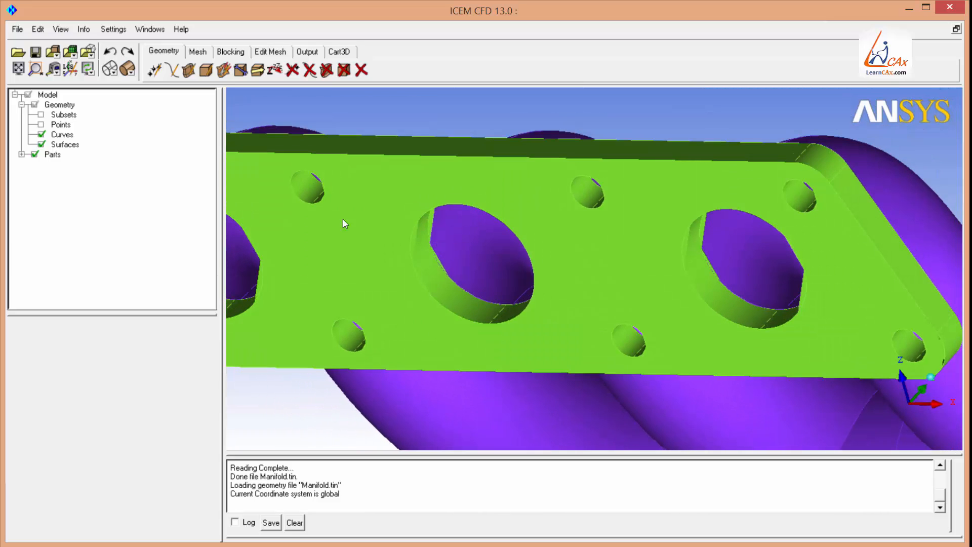
# Set the surface display quality to Show Full.
pyautogui.rightClick(76, 147)
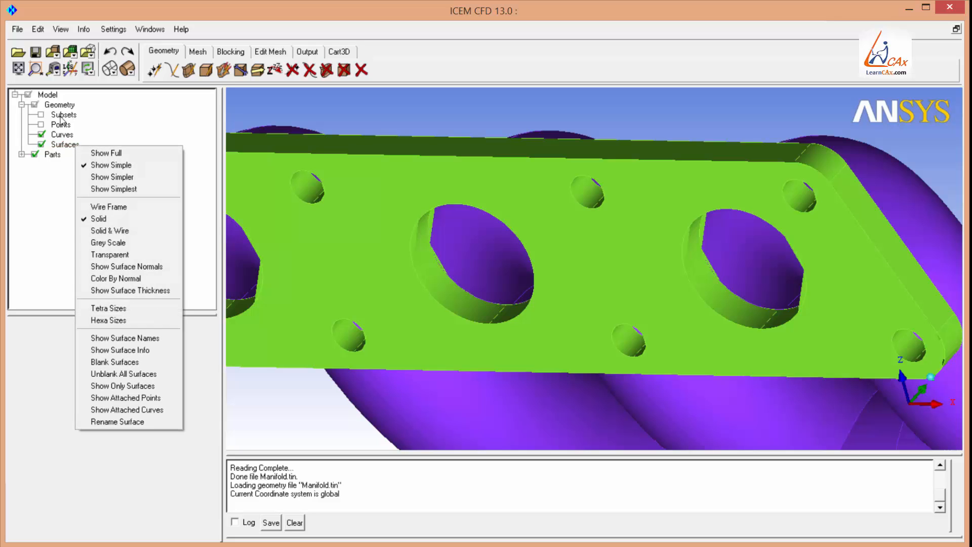
pyautogui.click(101, 154)
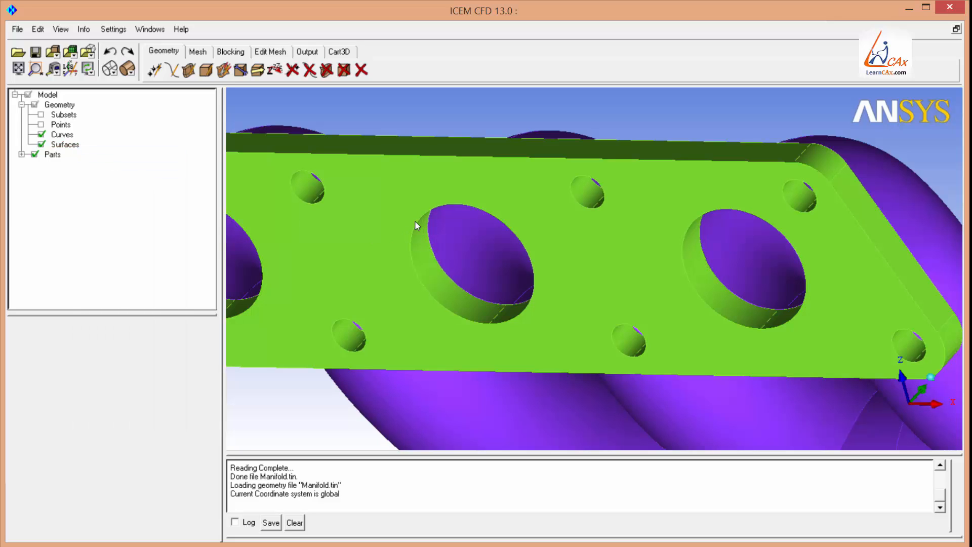
# Examine the whole manifold model from several viewpoints.
pyautogui.moveTo(456, 144); pyautogui.dragTo(637, 391)
pyautogui.moveTo(638, 391); pyautogui.dragTo(673, 289, button='right')
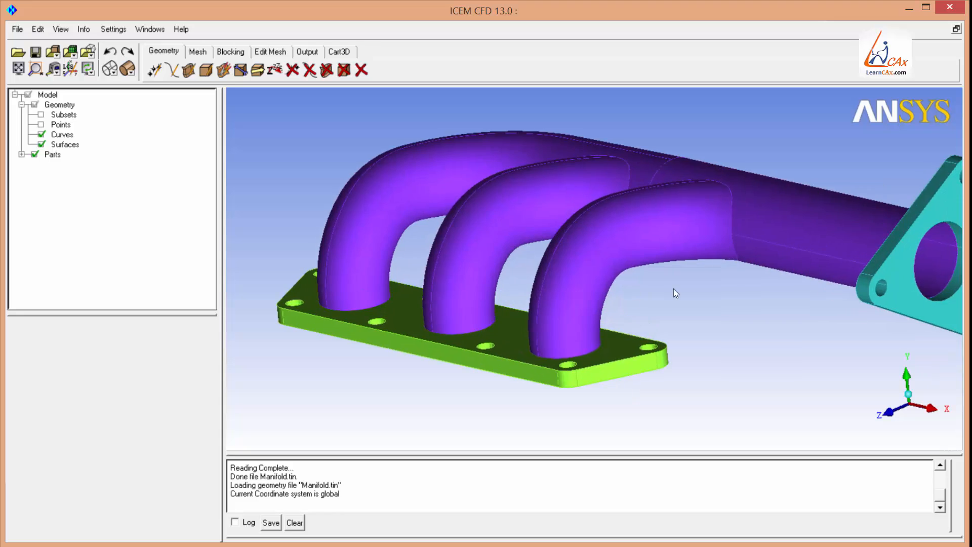
pyautogui.moveTo(673, 289); pyautogui.dragTo(586, 269, button='middle')
pyautogui.moveTo(586, 269); pyautogui.dragTo(640, 267)
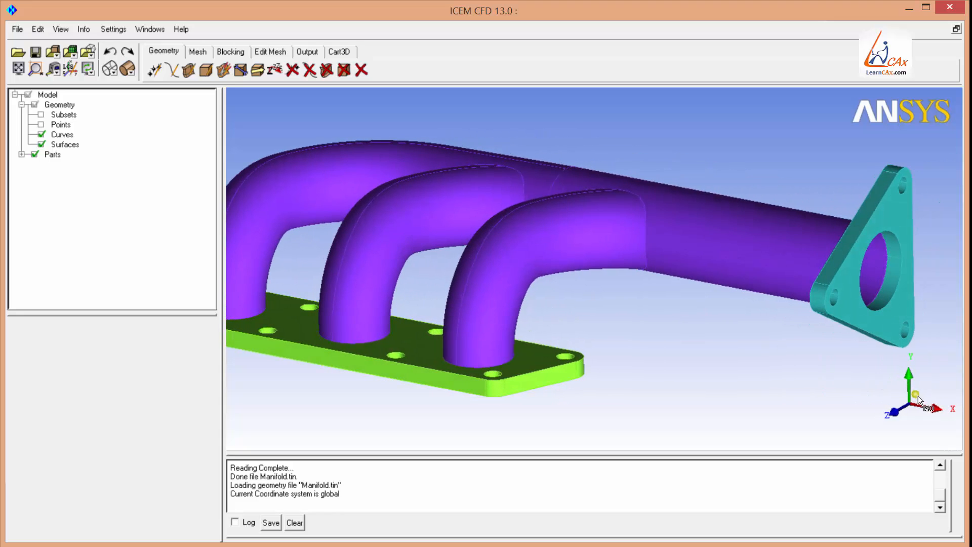
pyautogui.click(735, 315)
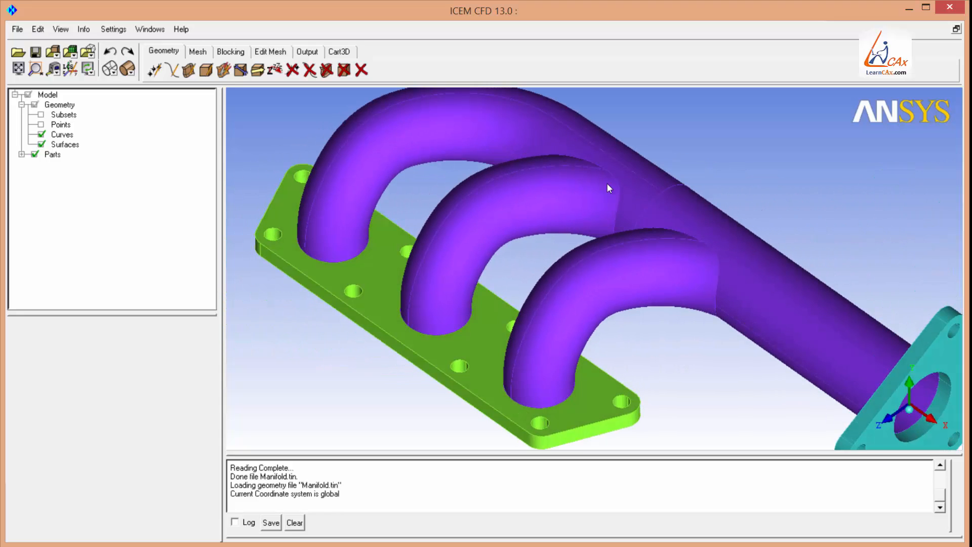
pyautogui.moveTo(607, 183); pyautogui.dragTo(607, 274, button='right')
pyautogui.scroll(-2, 609, 279)
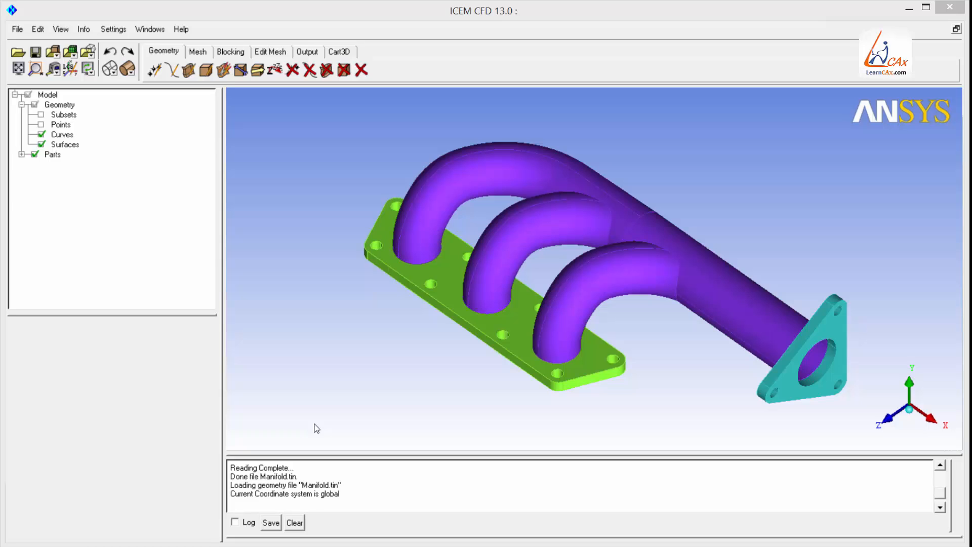
# Hide the surfaces, show the points, and permanently delete all curves.
pyautogui.click(41, 144)
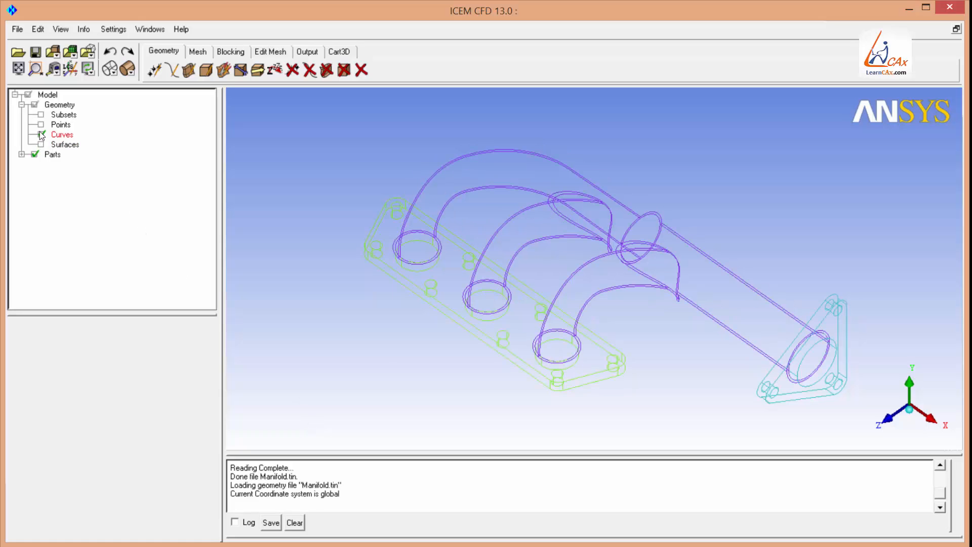
pyautogui.click(41, 124)
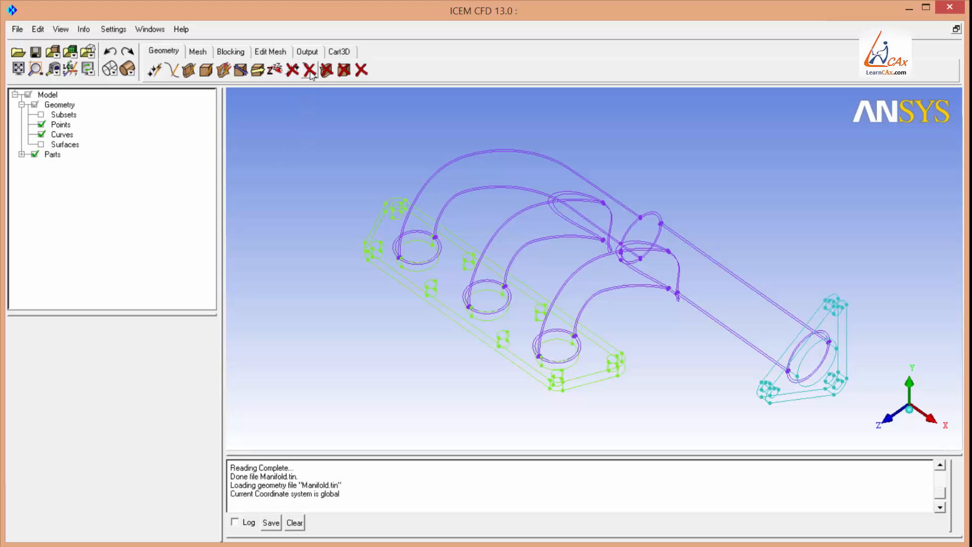
pyautogui.click(310, 70)
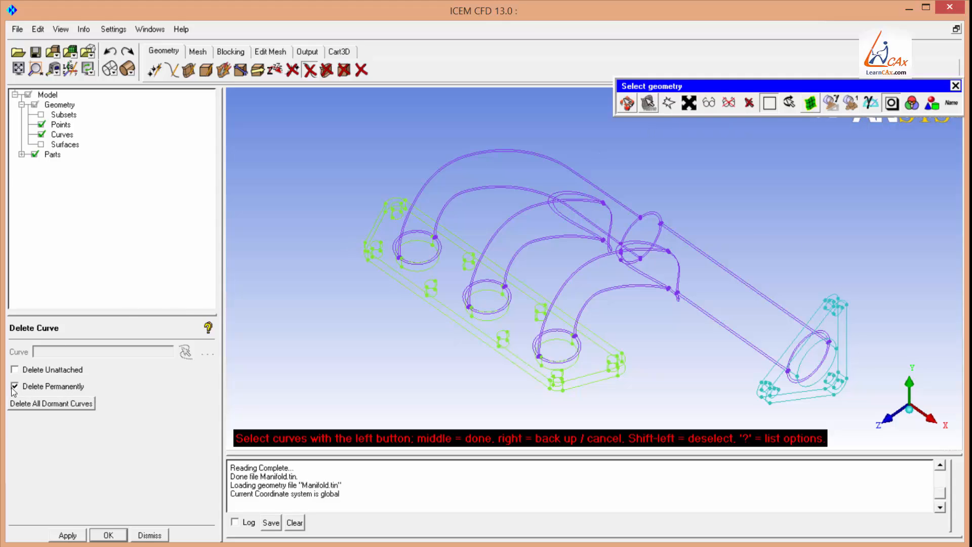
pyautogui.click(690, 103)
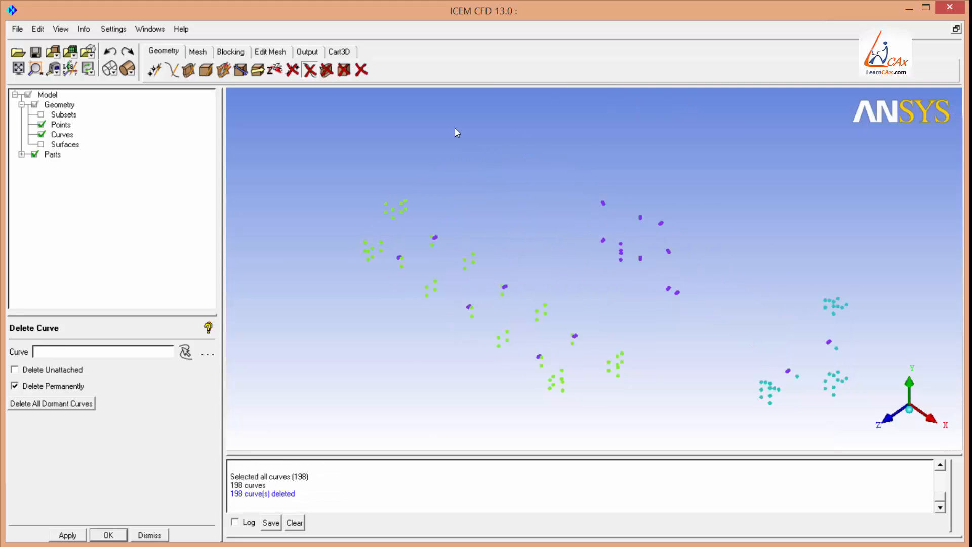
# Permanently delete all points and turn the surface display back on.
pyautogui.click(292, 71)
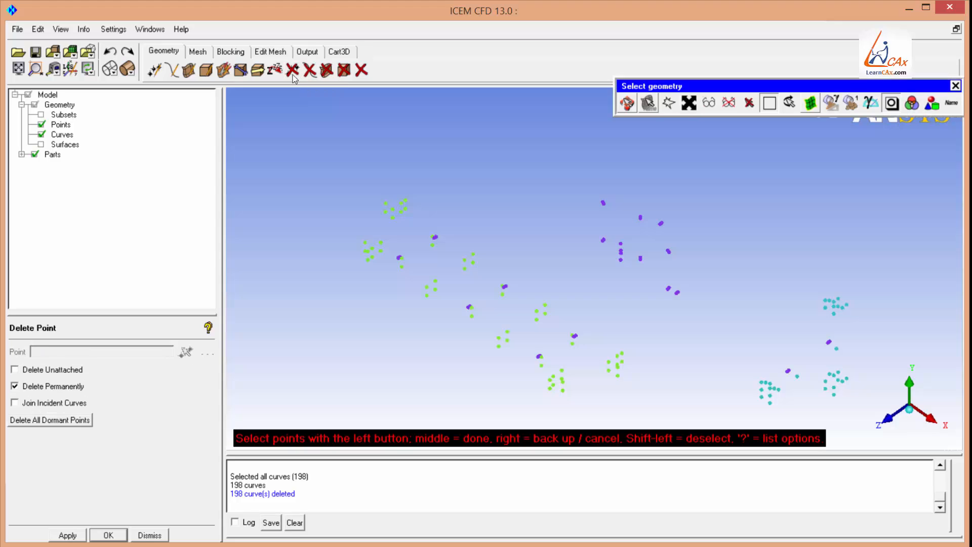
pyautogui.click(688, 103)
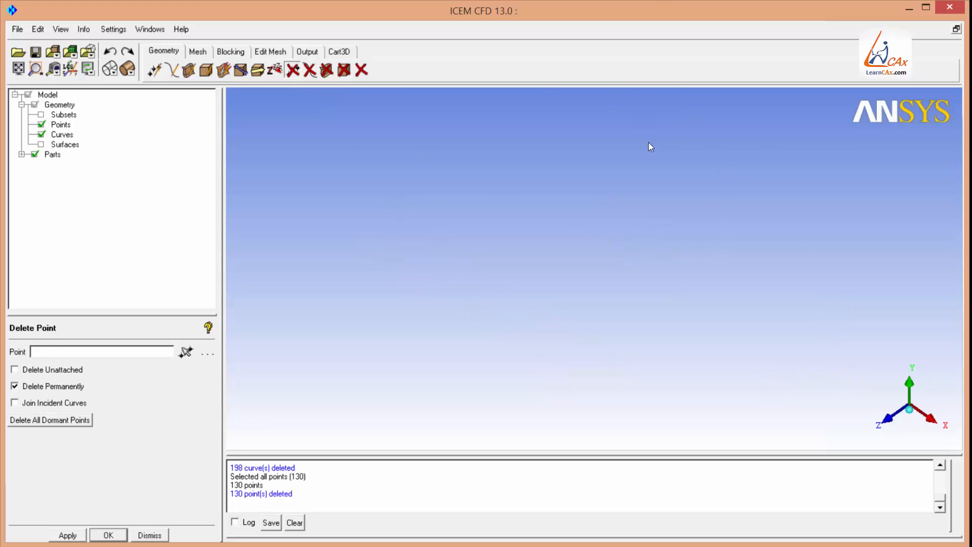
pyautogui.click(41, 145)
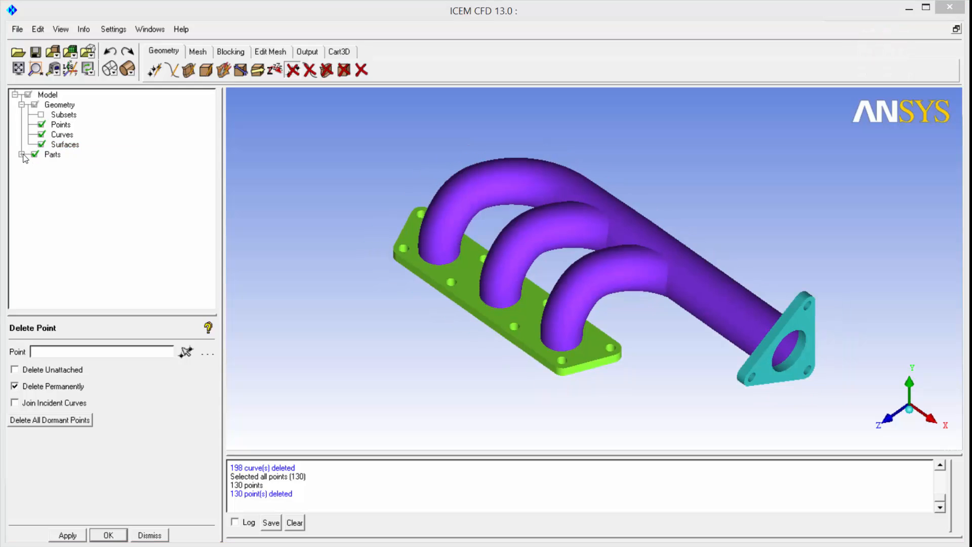
# Create a new part named SOLID-SURF and start selecting entities for it.
pyautogui.click(22, 155)
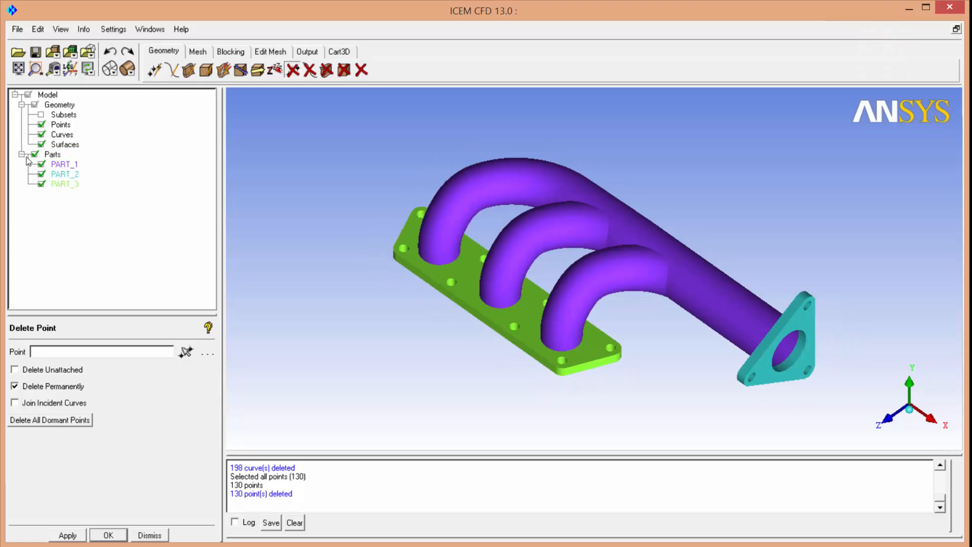
pyautogui.rightClick(54, 156)
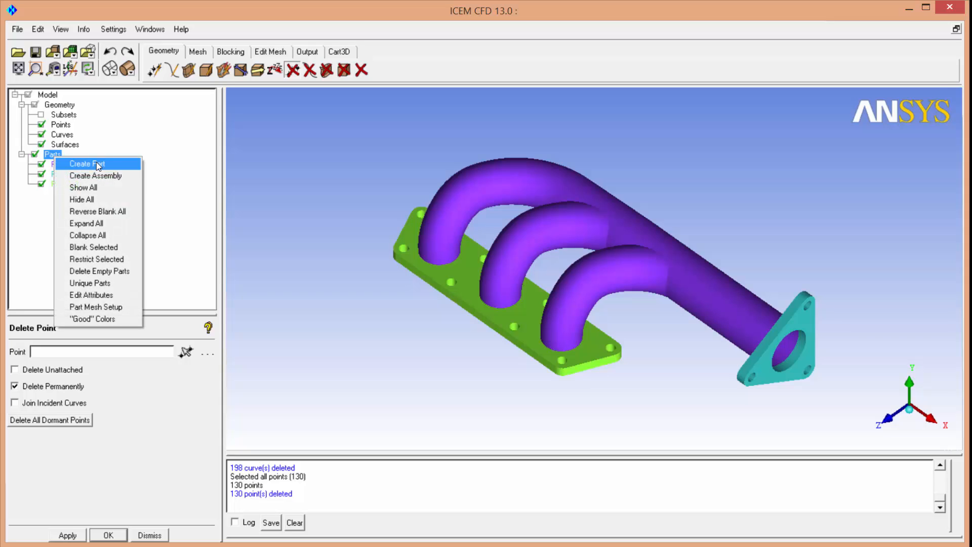
pyautogui.click(87, 163)
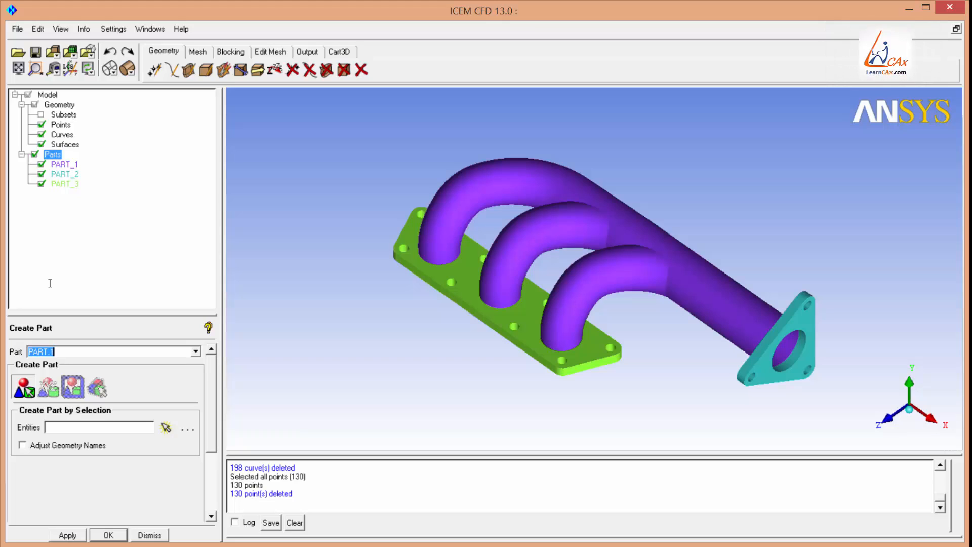
pyautogui.write('SOLID-SURF')
pyautogui.click(166, 428)
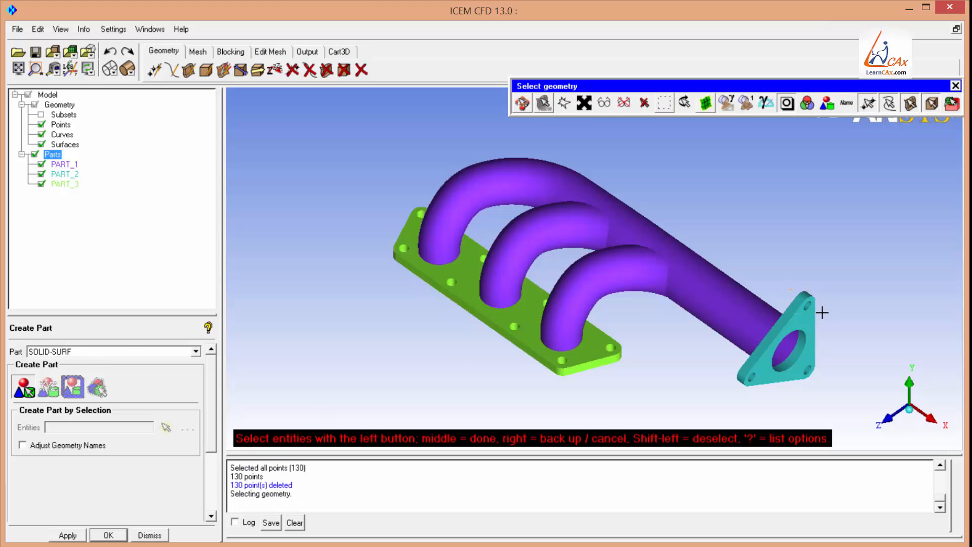
# Select the outlet flange's surfaces as entities for the SOLID-SURF part.
pyautogui.moveTo(789, 289); pyautogui.dragTo(822, 312)
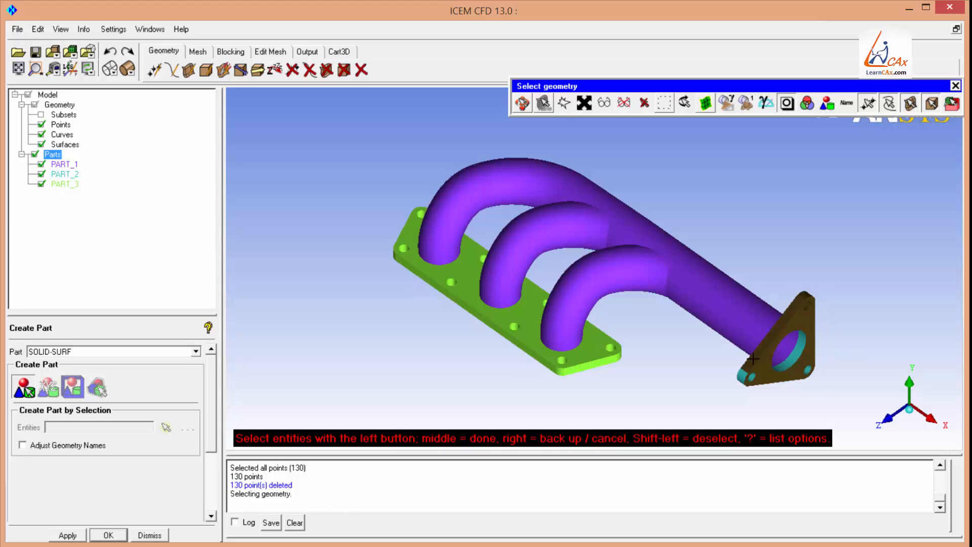
pyautogui.moveTo(740, 369); pyautogui.dragTo(755, 389)
pyautogui.moveTo(806, 367); pyautogui.dragTo(827, 390)
# Rotate the model and select the outer surfaces of the three runner pipes and the collector pipe.
pyautogui.press('F9')
pyautogui.moveTo(625, 384); pyautogui.dragTo(598, 253)
pyautogui.click(523, 102)
pyautogui.click(751, 195)
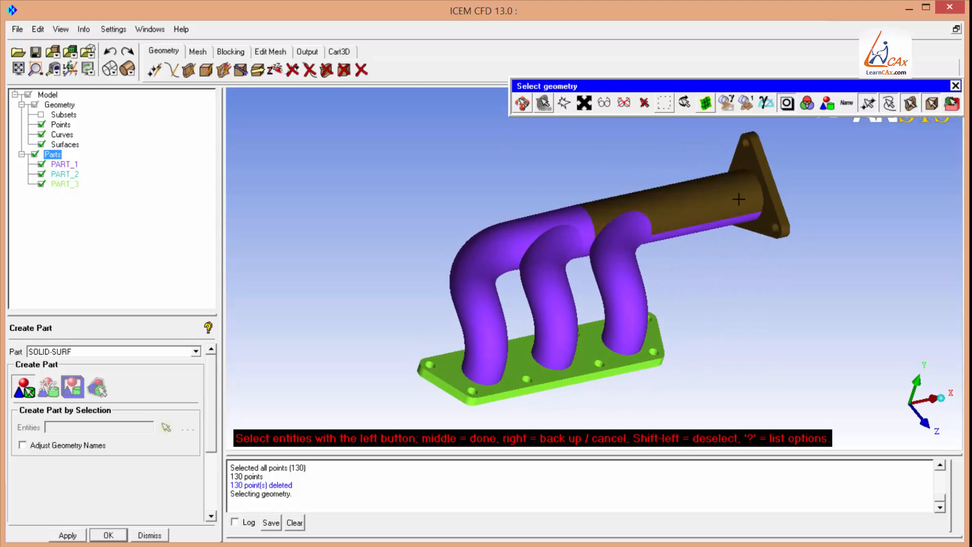
pyautogui.click(638, 227)
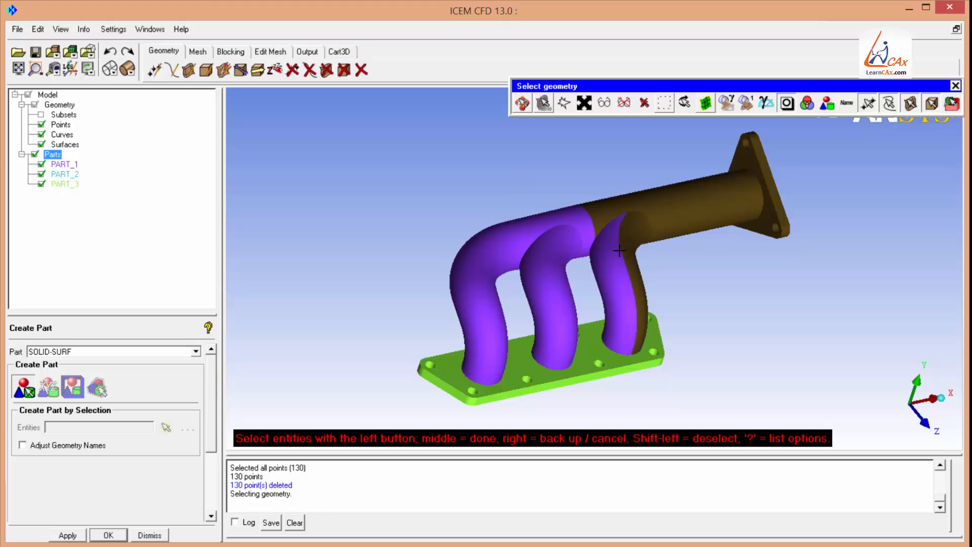
pyautogui.click(617, 250)
pyautogui.click(572, 219)
pyautogui.click(562, 251)
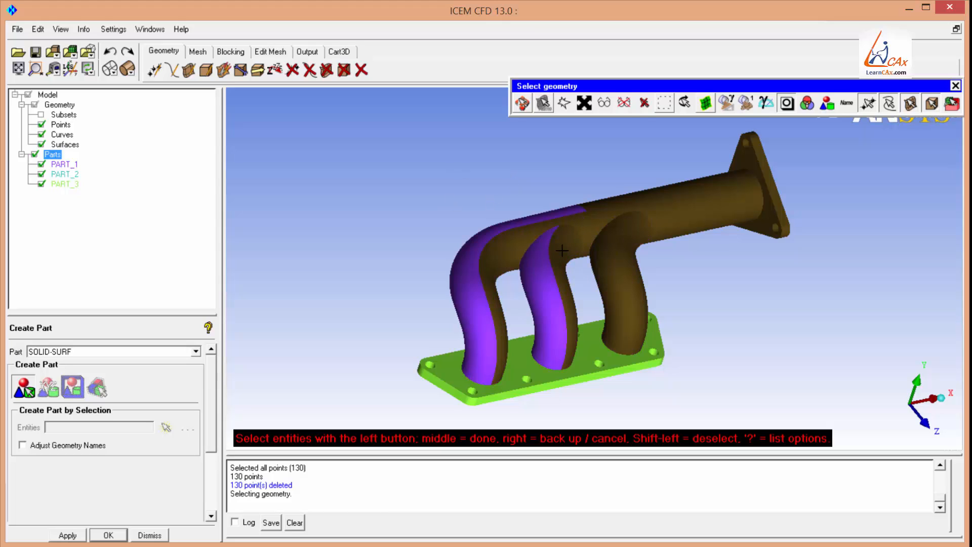
pyautogui.click(548, 249)
pyautogui.click(553, 217)
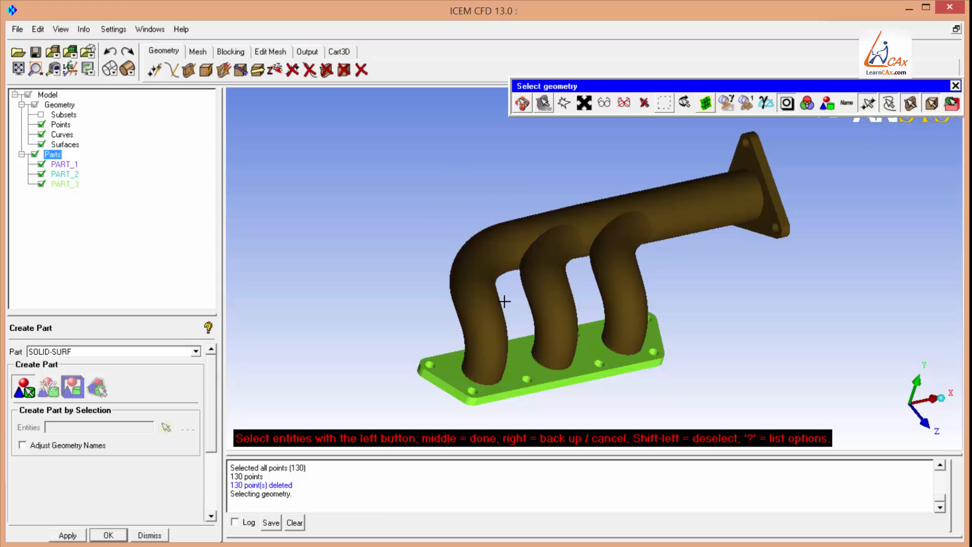
# Rotate to a front view and select the inlet flange plate's surfaces and its bolt-hole faces.
pyautogui.click(522, 107)
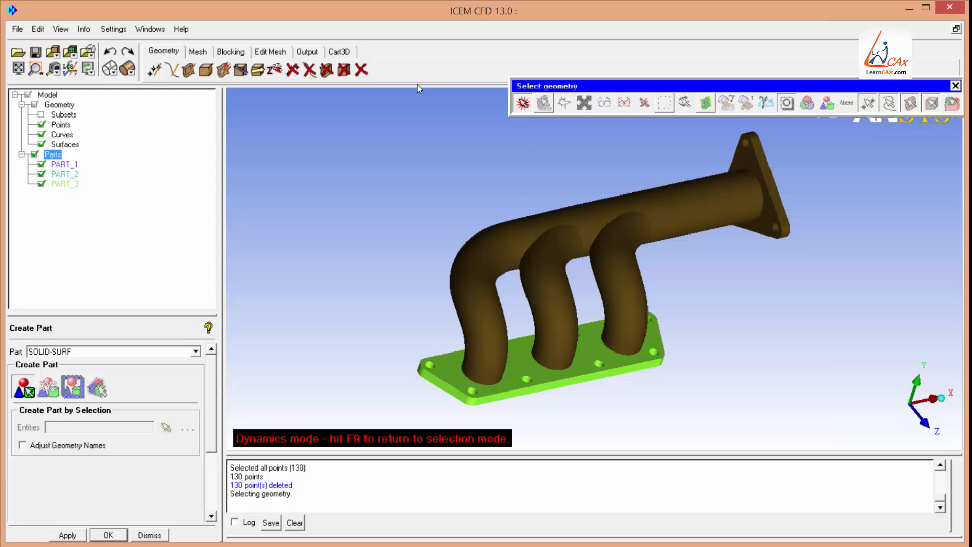
pyautogui.moveTo(494, 295); pyautogui.dragTo(541, 315)
pyautogui.moveTo(541, 317); pyautogui.dragTo(543, 289, button='right')
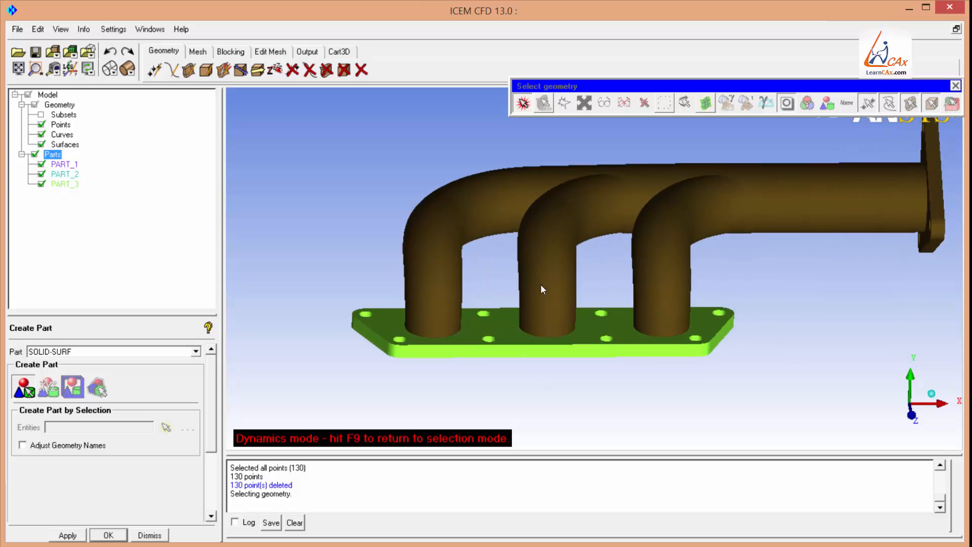
pyautogui.press('F9')
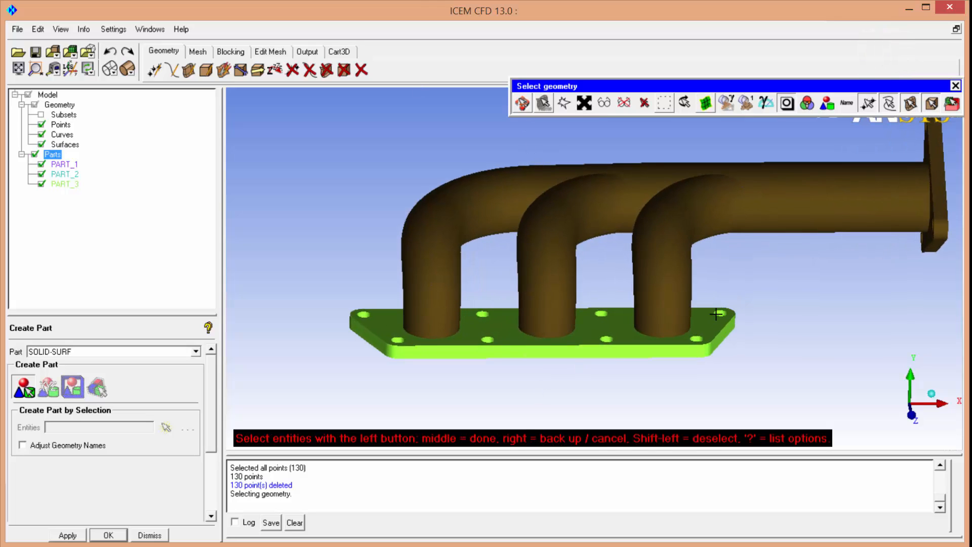
pyautogui.moveTo(706, 299); pyautogui.dragTo(771, 375)
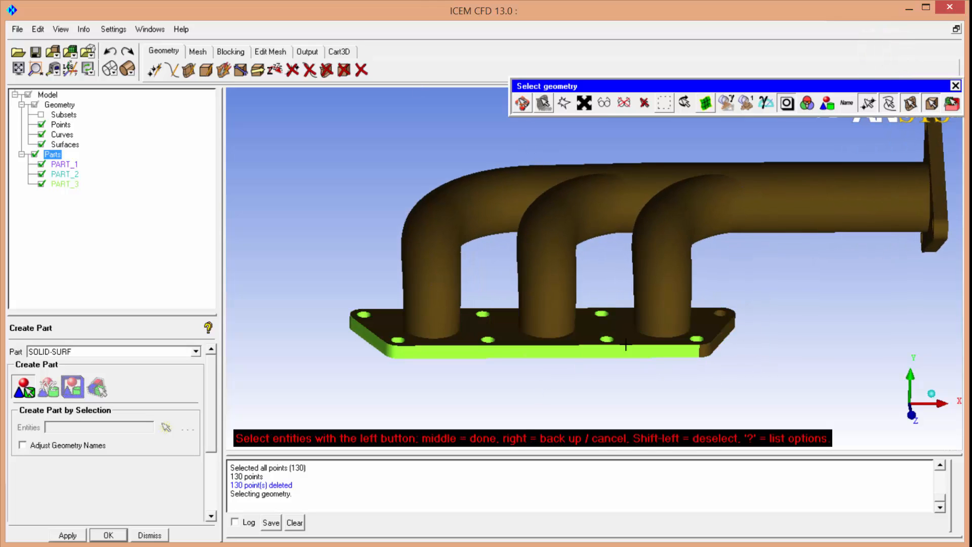
pyautogui.moveTo(605, 314); pyautogui.dragTo(616, 361)
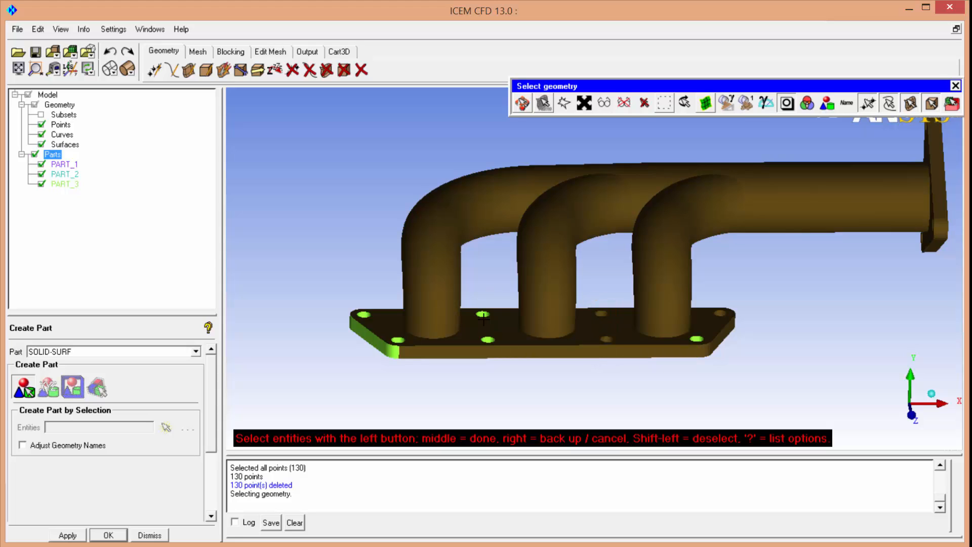
pyautogui.moveTo(475, 302); pyautogui.dragTo(508, 378)
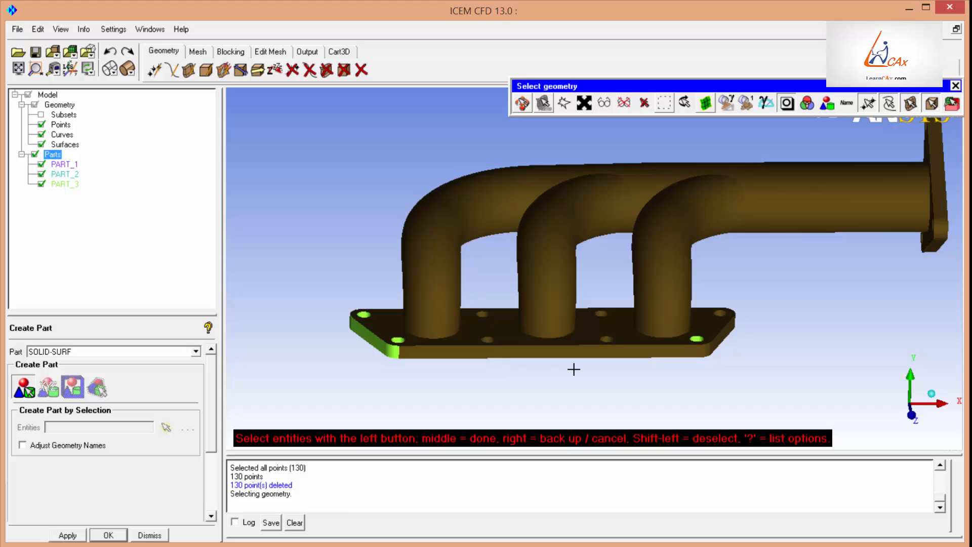
pyautogui.moveTo(346, 301); pyautogui.dragTo(406, 360)
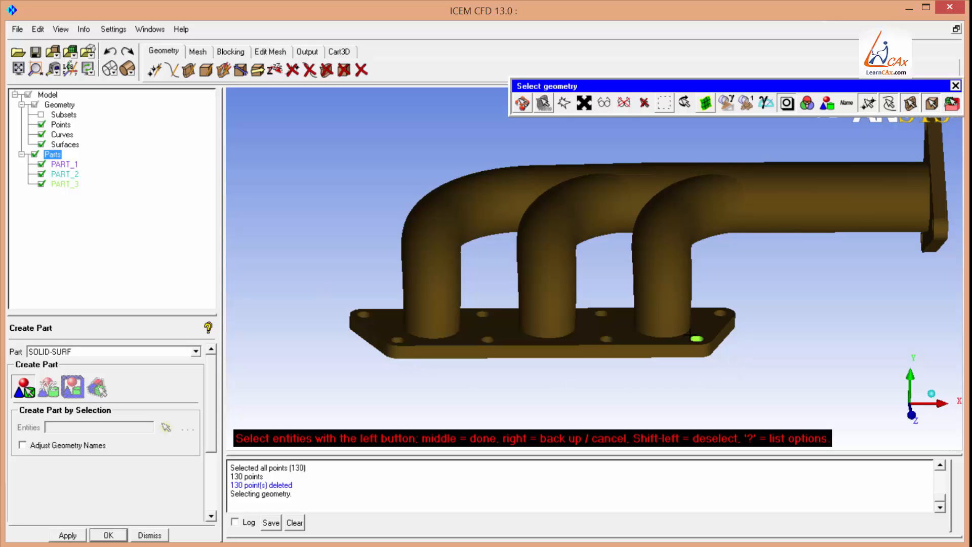
pyautogui.moveTo(690, 333); pyautogui.dragTo(716, 363)
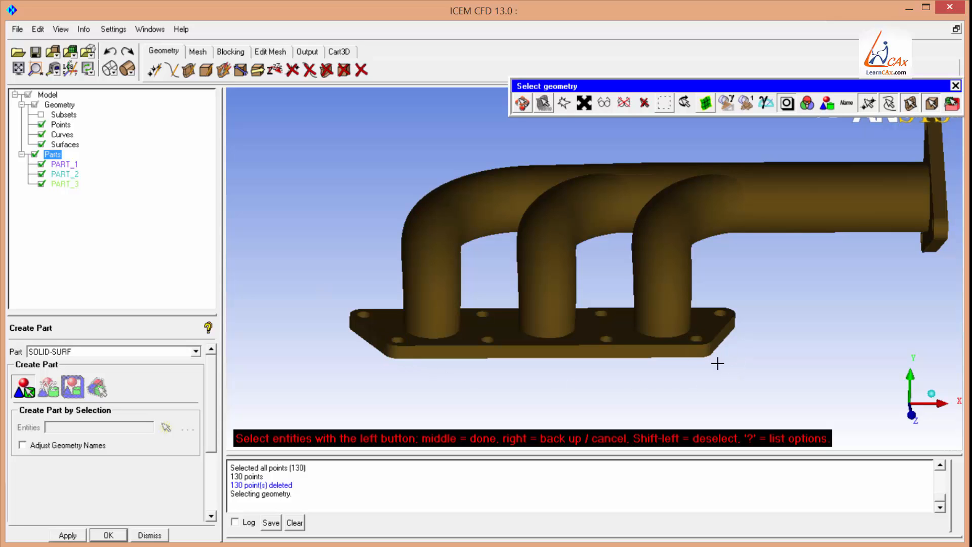
# Finish the selection, assigning all picked solid surfaces to SOLID-SURF.
pyautogui.click(522, 106)
pyautogui.moveTo(555, 352); pyautogui.dragTo(644, 350)
pyautogui.moveTo(515, 274); pyautogui.dragTo(642, 319)
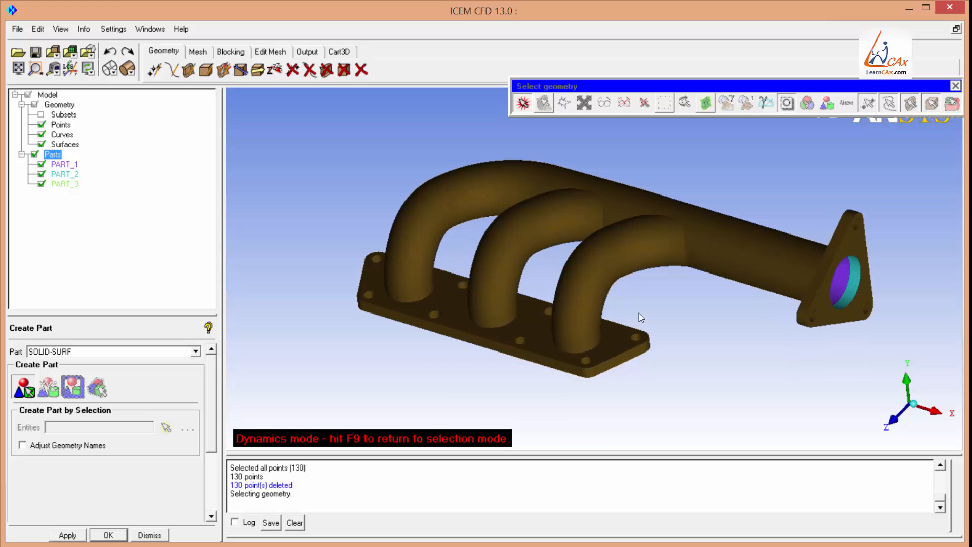
pyautogui.press('F9')
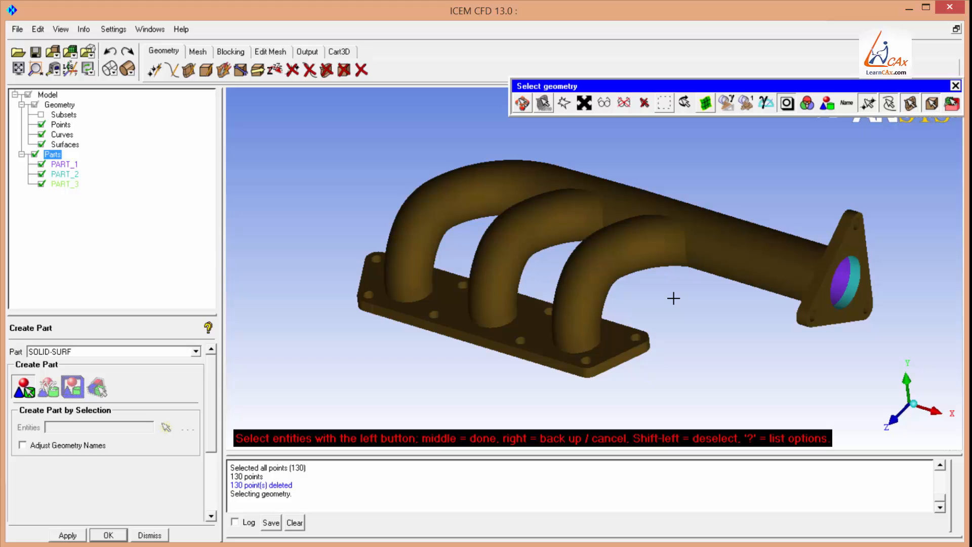
pyautogui.middleClick(539, 238)
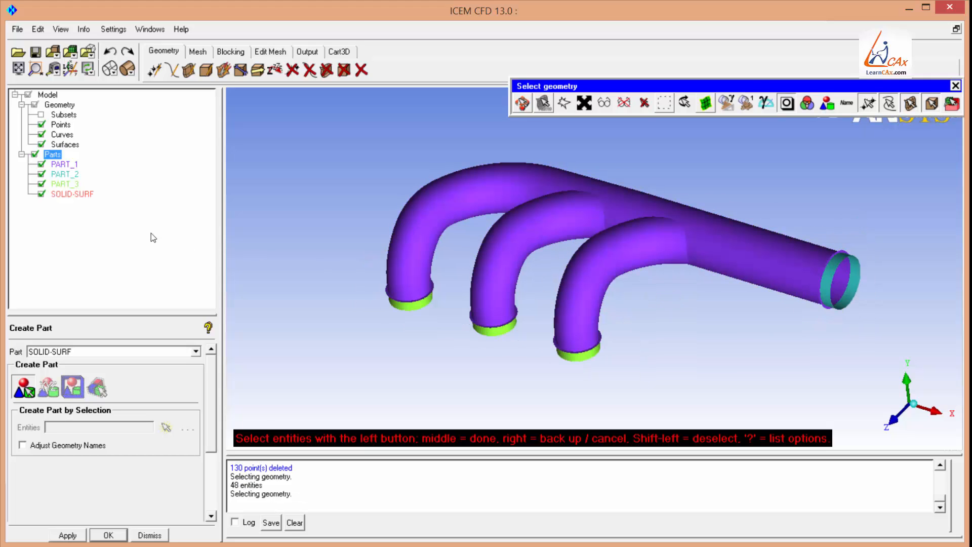
# Toggle the SOLID-SURF part and the whole Parts branch off and back on to check the assignment.
pyautogui.click(42, 194)
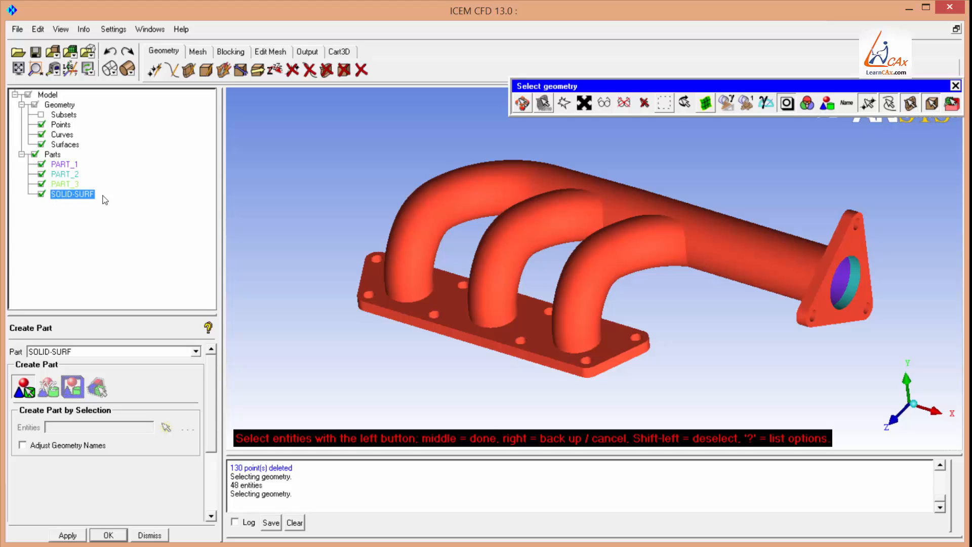
pyautogui.click(41, 194)
pyautogui.click(34, 155)
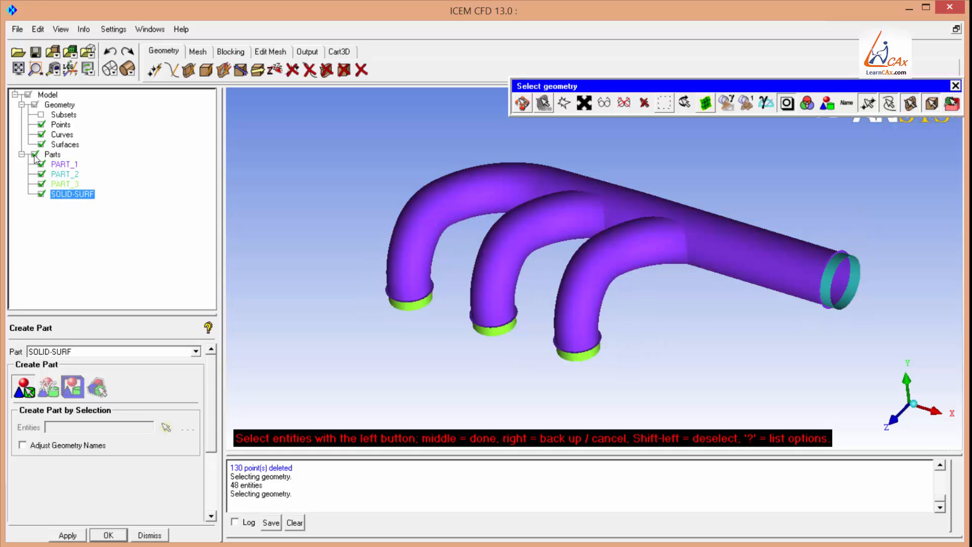
pyautogui.click(35, 155)
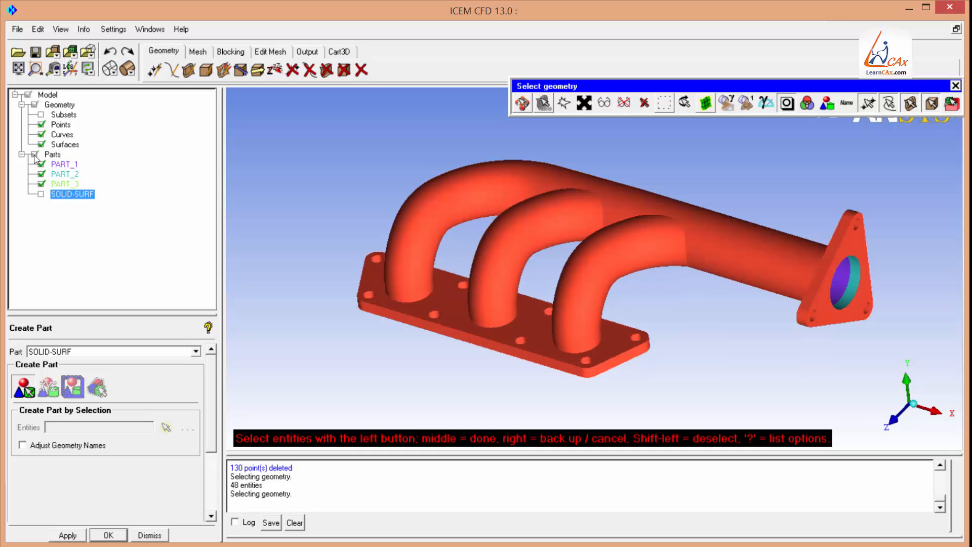
# Close the Create Part panel and hide the SOLID-SURF part.
pyautogui.middleClick(229, 160)
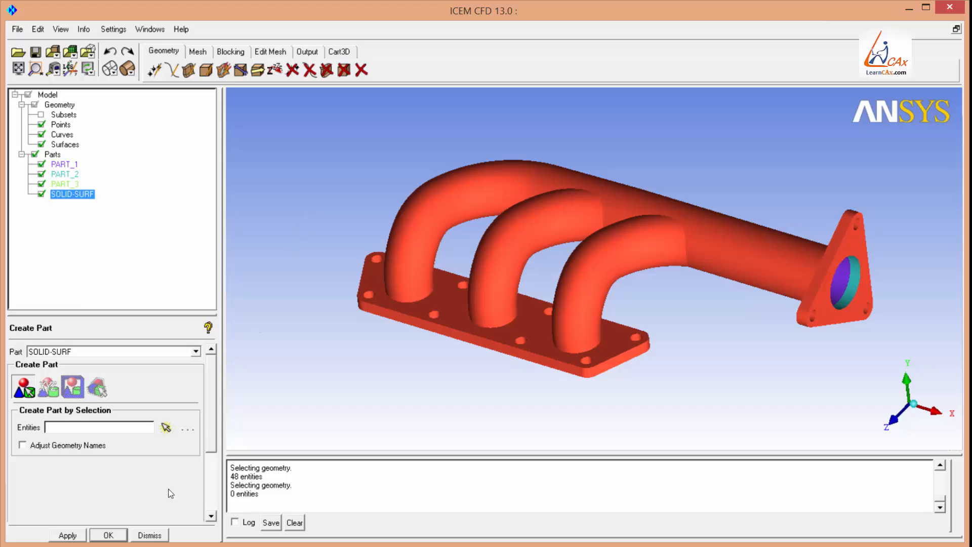
pyautogui.click(152, 535)
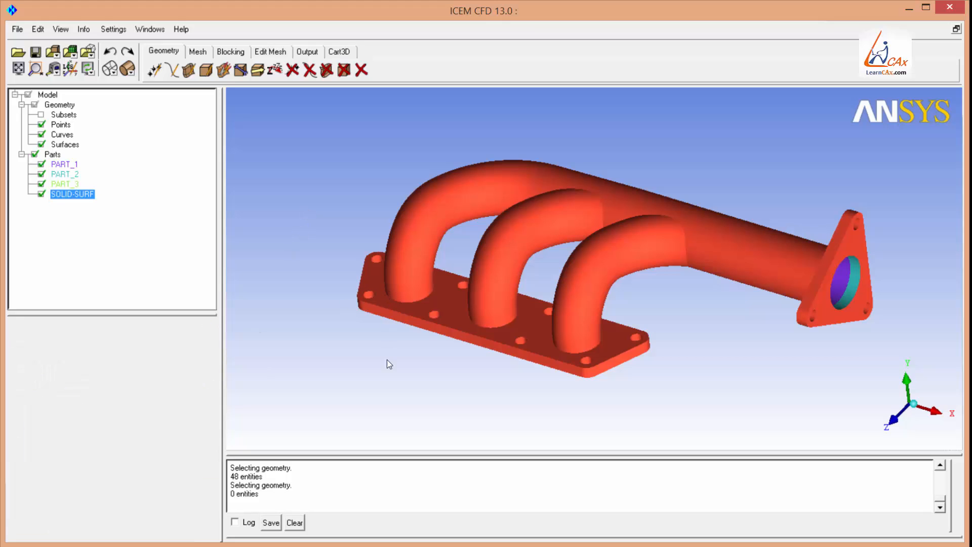
pyautogui.click(41, 194)
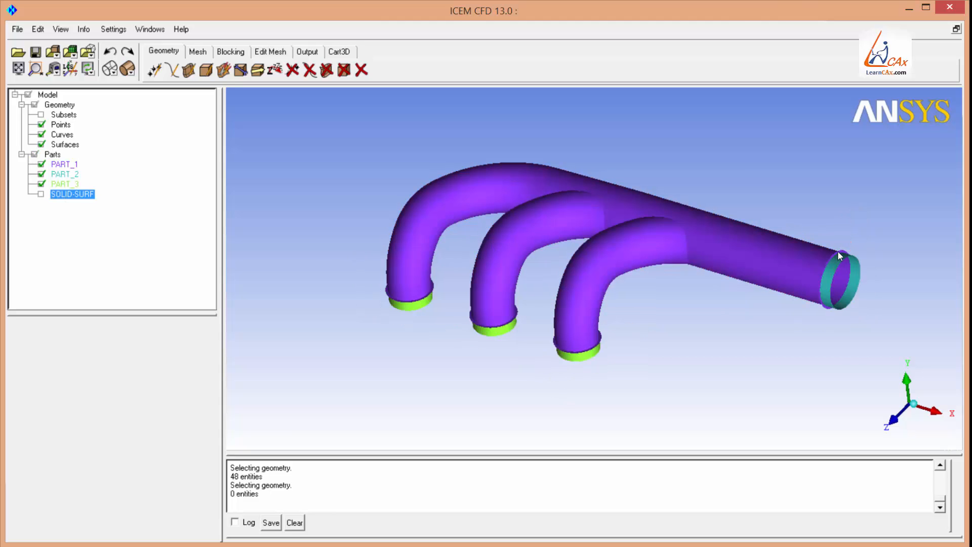
# Zoom into the outlet pipe end, start Add to Part for SOLID-SURF, and pick the thin rim ring there.
pyautogui.moveTo(838, 251); pyautogui.dragTo(650, 258, button='middle')
pyautogui.moveTo(629, 402); pyautogui.dragTo(604, 254, button='right')
pyautogui.moveTo(648, 437); pyautogui.dragTo(677, 294, button='right')
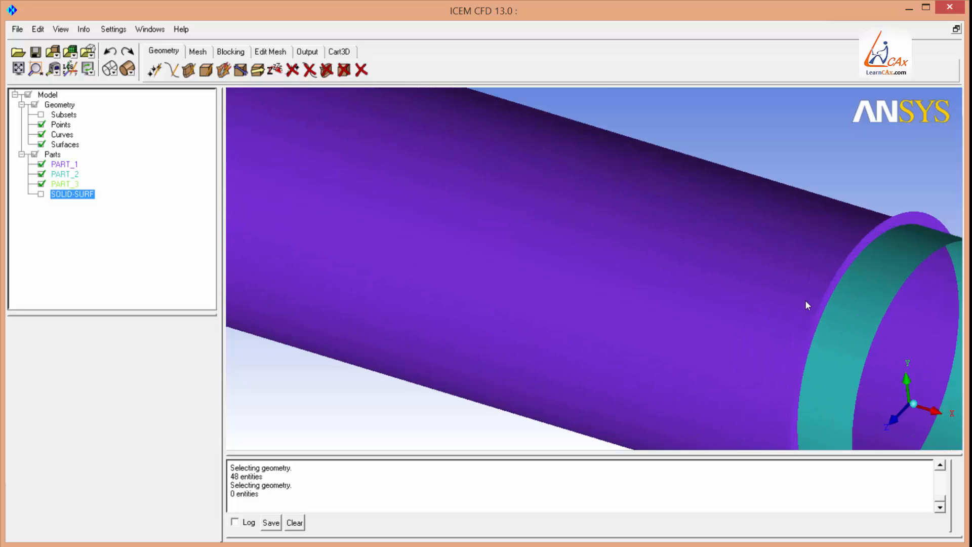
pyautogui.moveTo(868, 256); pyautogui.dragTo(614, 255, button='middle')
pyautogui.moveTo(614, 255); pyautogui.dragTo(451, 167)
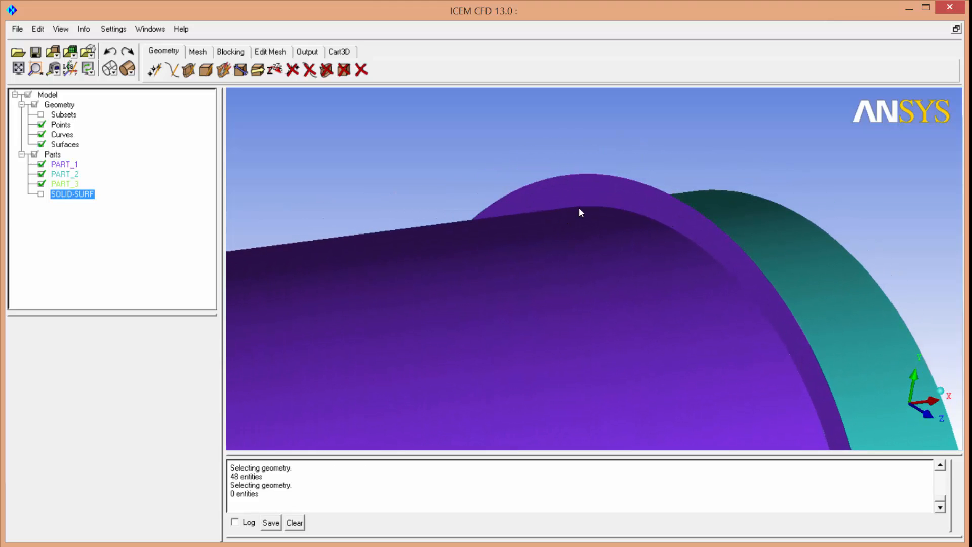
pyautogui.moveTo(655, 200); pyautogui.dragTo(588, 158)
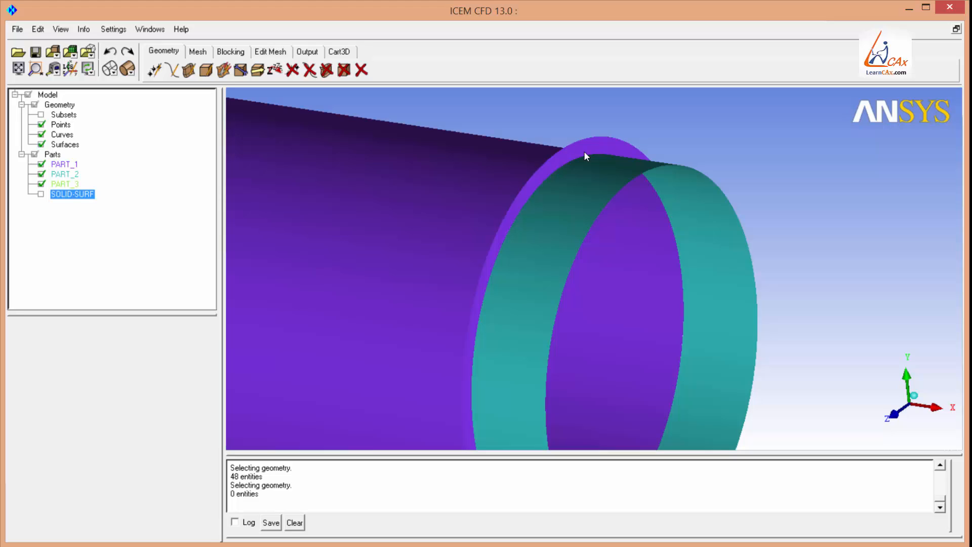
pyautogui.rightClick(71, 194)
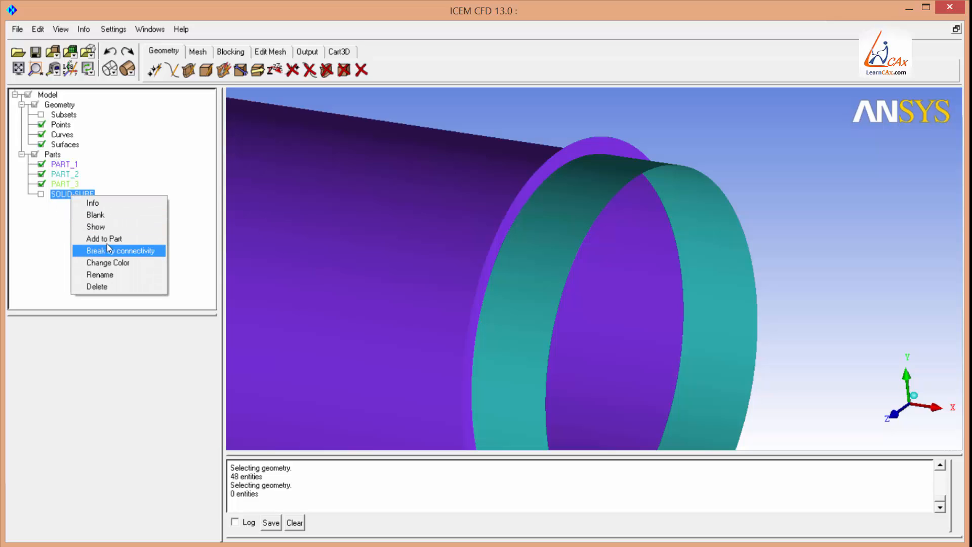
pyautogui.click(153, 240)
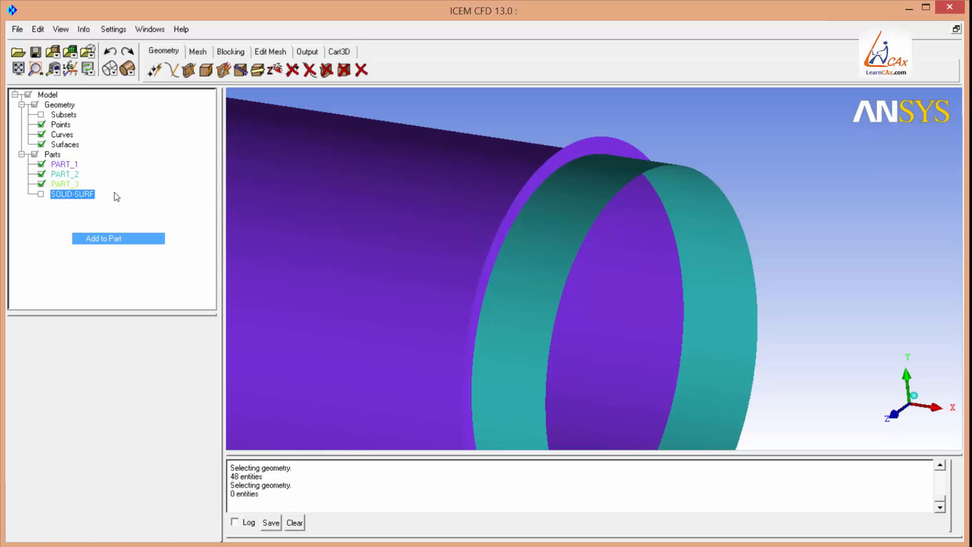
pyautogui.click(166, 427)
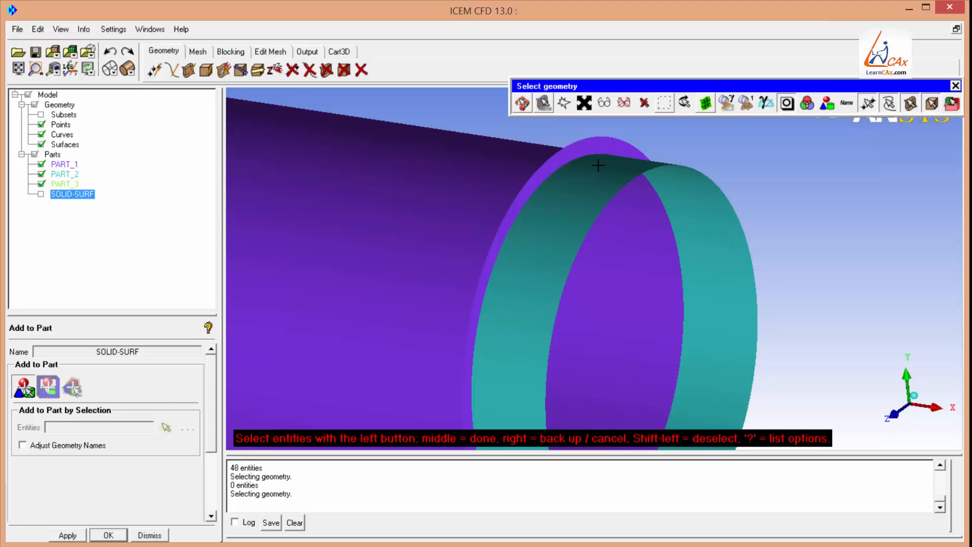
pyautogui.click(597, 142)
# Pick the thin rim rings above the runner pipe inlets and finish adding them to SOLID-SURF.
pyautogui.click(523, 103)
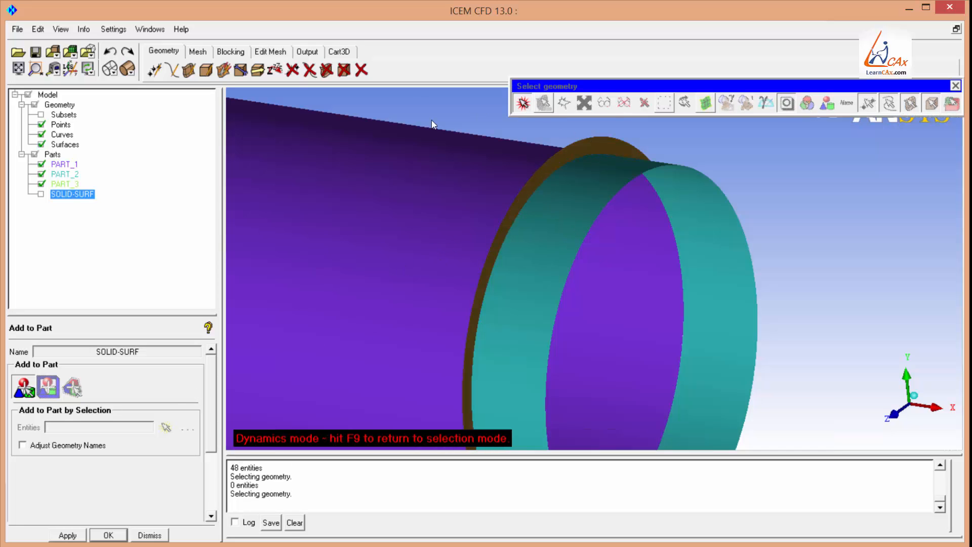
pyautogui.moveTo(432, 124); pyautogui.dragTo(549, 359)
pyautogui.scroll(4, 549, 359)
pyautogui.moveTo(532, 299); pyautogui.dragTo(585, 207, button='middle')
pyautogui.scroll(5, 553, 339)
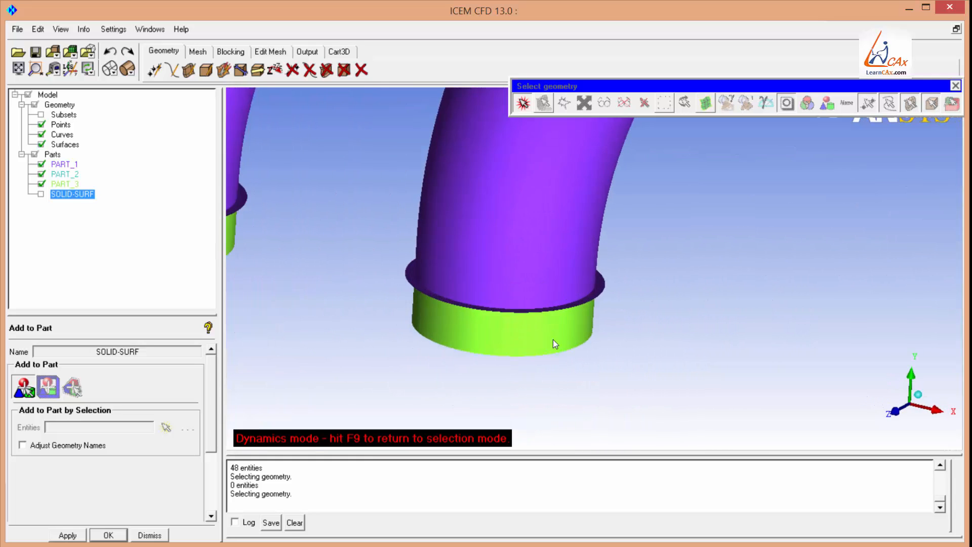
pyautogui.moveTo(583, 307); pyautogui.dragTo(620, 330)
pyautogui.click(527, 102)
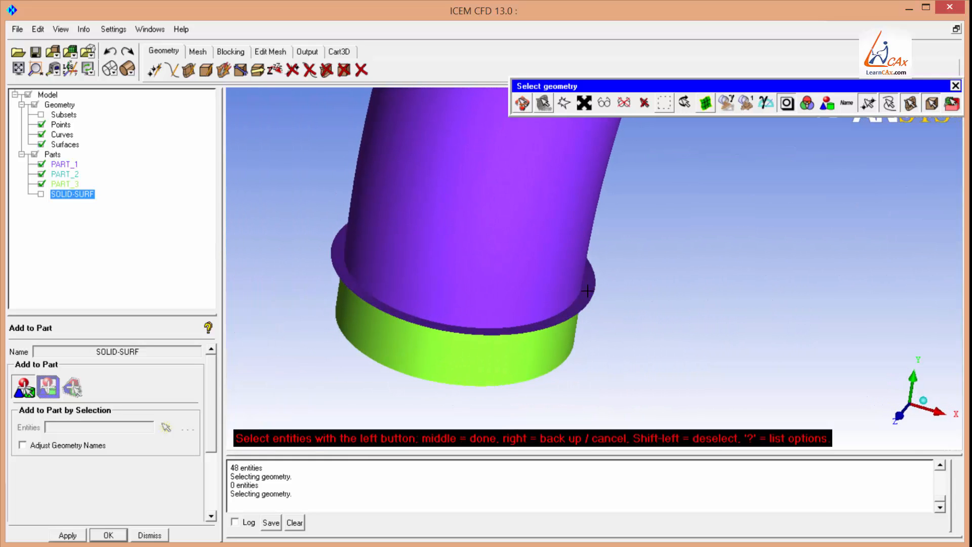
pyautogui.click(523, 103)
pyautogui.scroll(-4, 350, 281)
pyautogui.moveTo(350, 281); pyautogui.dragTo(614, 380, button='middle')
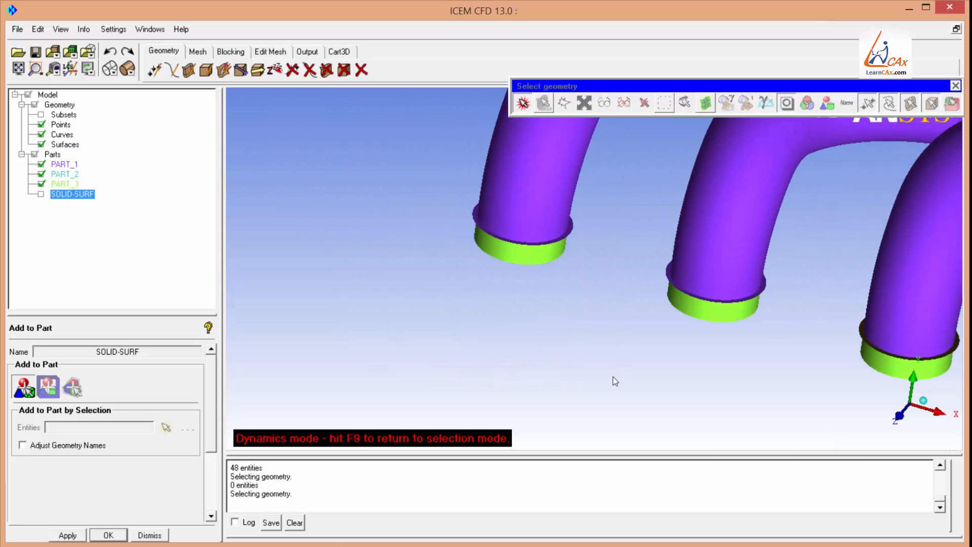
pyautogui.moveTo(614, 379); pyautogui.dragTo(614, 252, button='right')
pyautogui.moveTo(697, 336); pyautogui.dragTo(637, 363, button='middle')
pyautogui.click(523, 103)
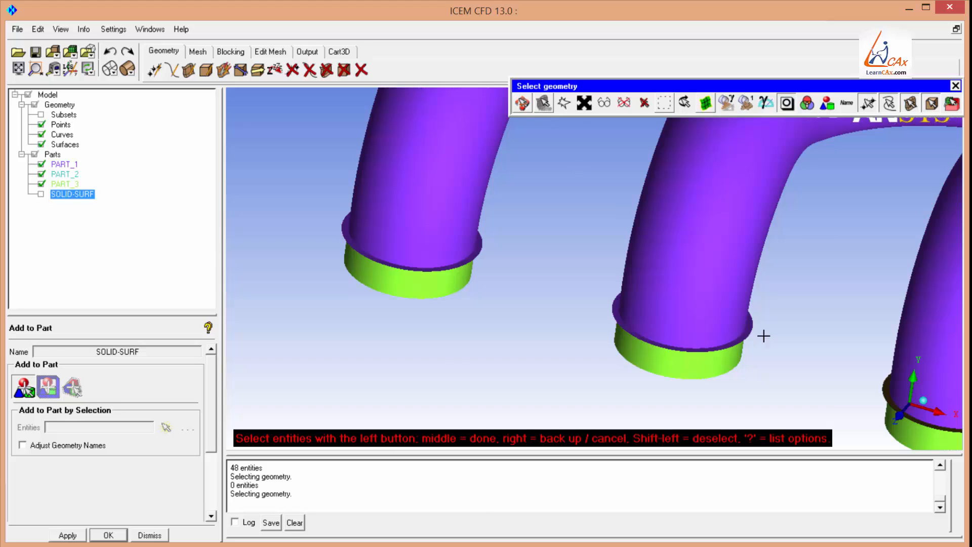
pyautogui.click(751, 328)
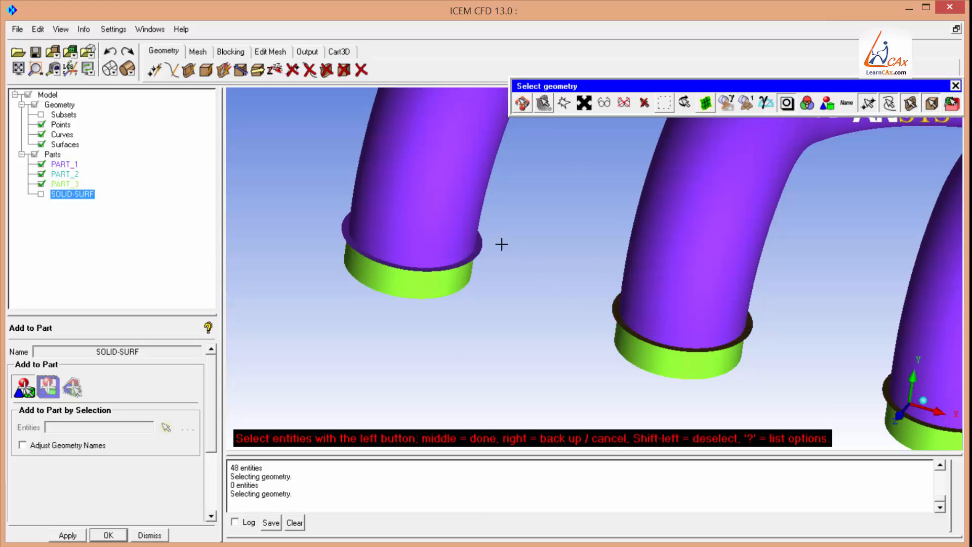
pyautogui.click(342, 229)
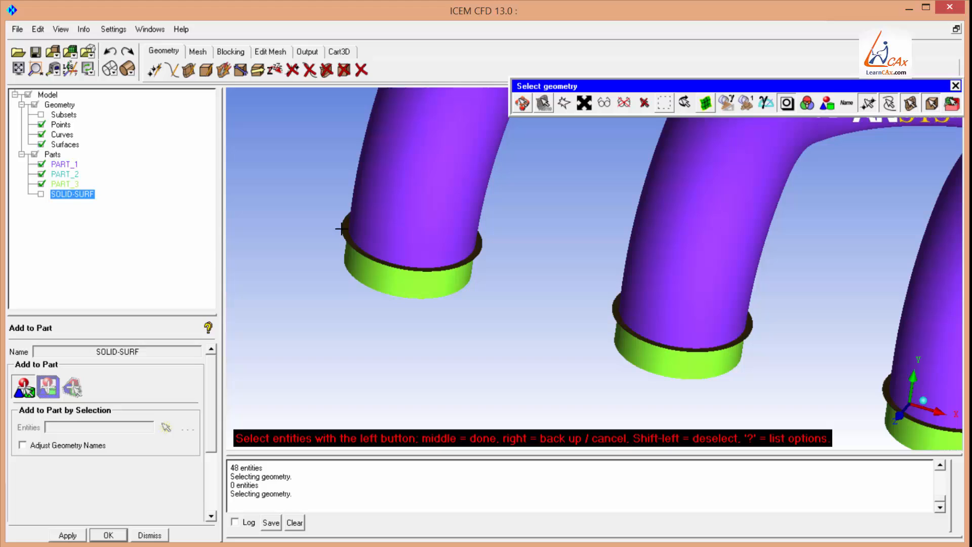
pyautogui.middleClick(313, 252)
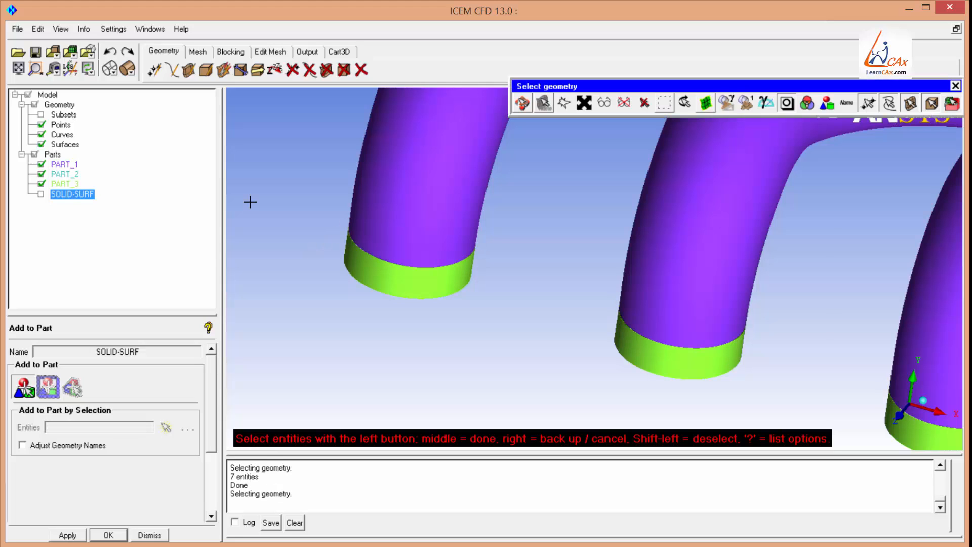
pyautogui.middleClick(309, 245)
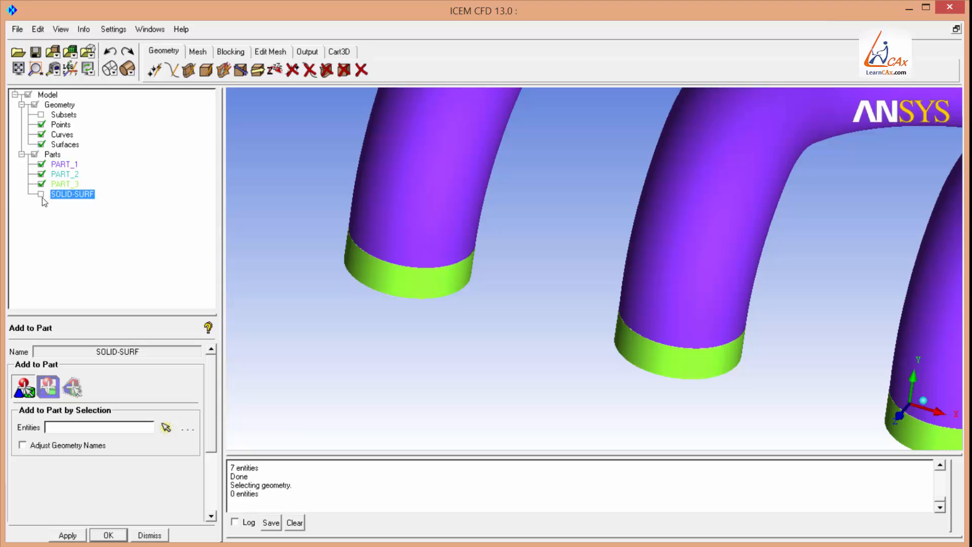
# Toggle the Parts visibility and orbit the model to inspect the surfaces remaining outside SOLID-SURF.
pyautogui.click(32, 156)
pyautogui.click(32, 156)
pyautogui.click(32, 157)
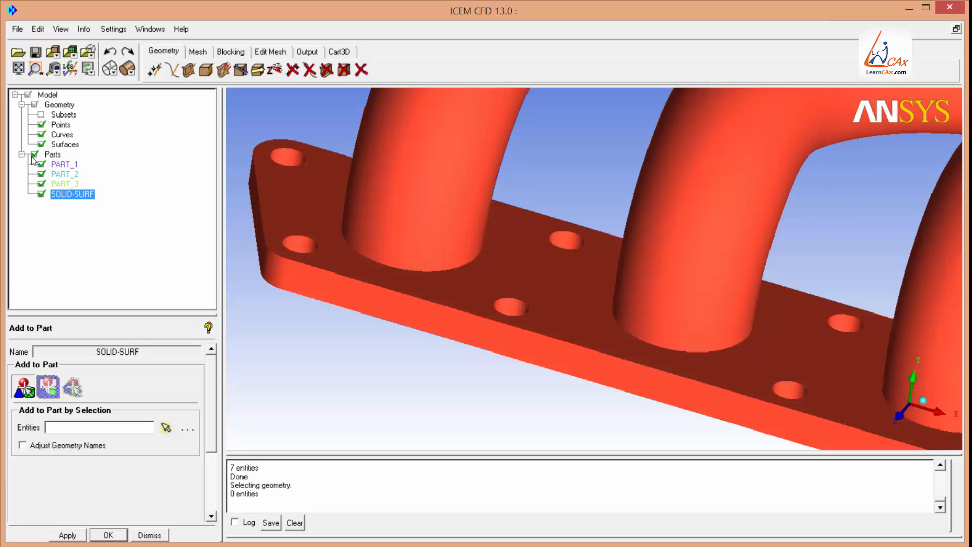
pyautogui.click(32, 156)
pyautogui.moveTo(442, 225); pyautogui.dragTo(448, 442, button='right')
pyautogui.moveTo(618, 260); pyautogui.dragTo(535, 277, button='middle')
pyautogui.moveTo(568, 383); pyautogui.dragTo(563, 357, button='right')
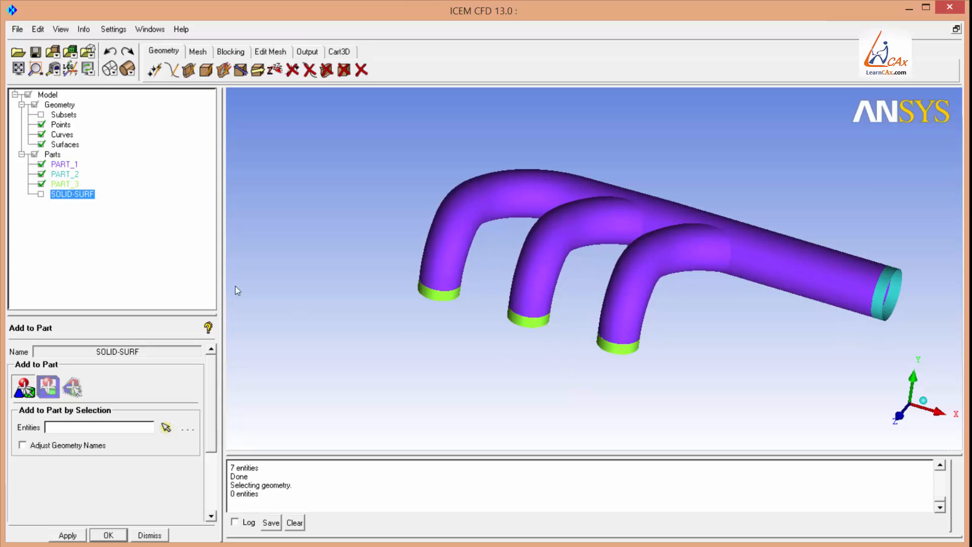
# Create a new part named MANIFOLD-WALL containing all visible inner manifold surfaces selected with a box.
pyautogui.rightClick(54, 156)
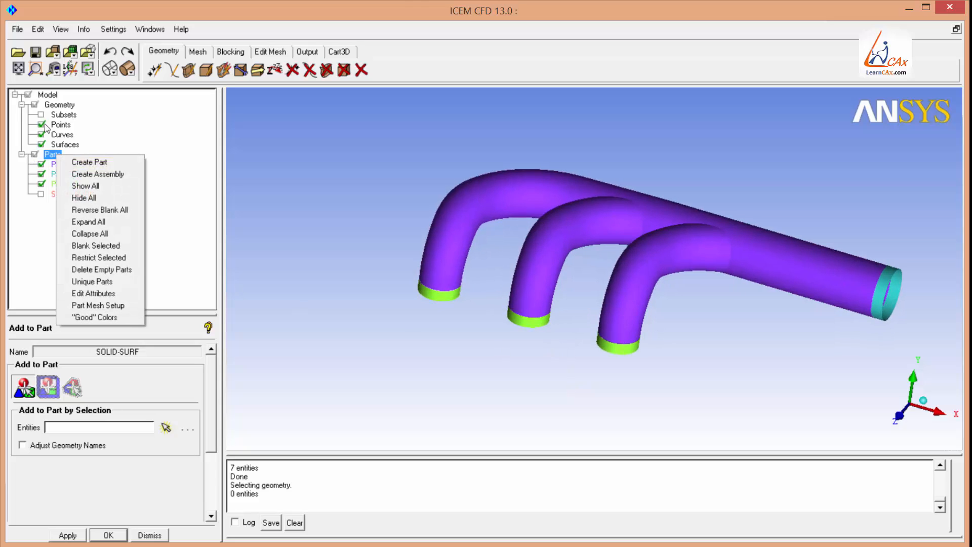
pyautogui.click(79, 163)
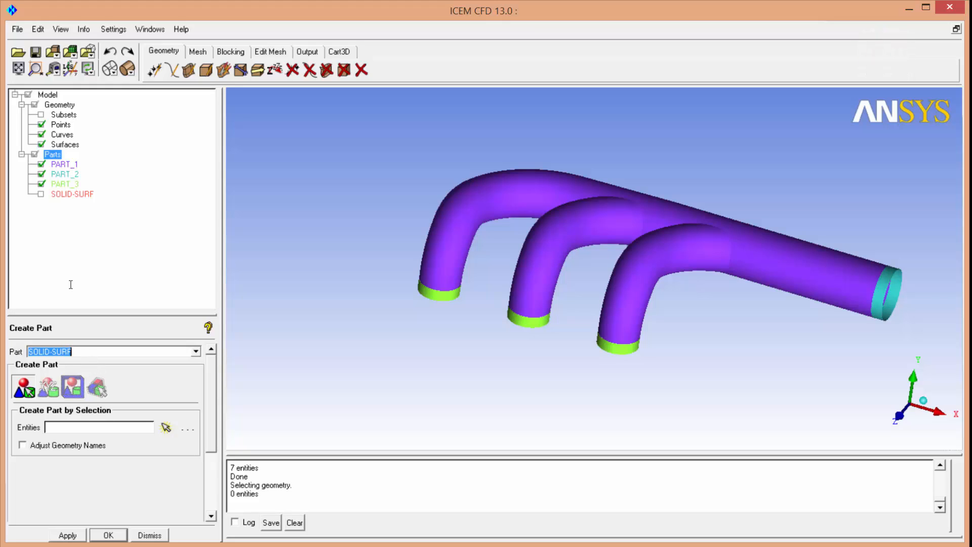
pyautogui.write('MANIFOLD-WALL')
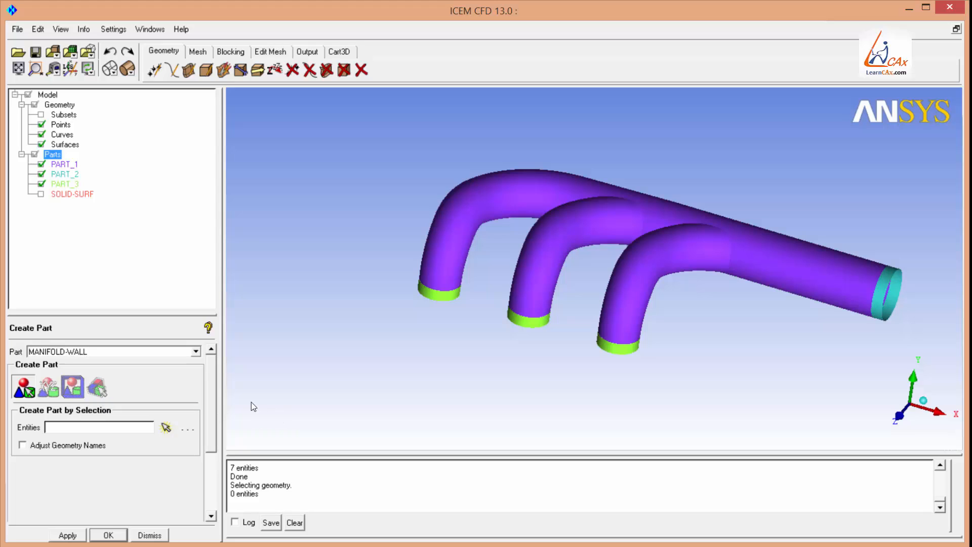
pyautogui.click(166, 429)
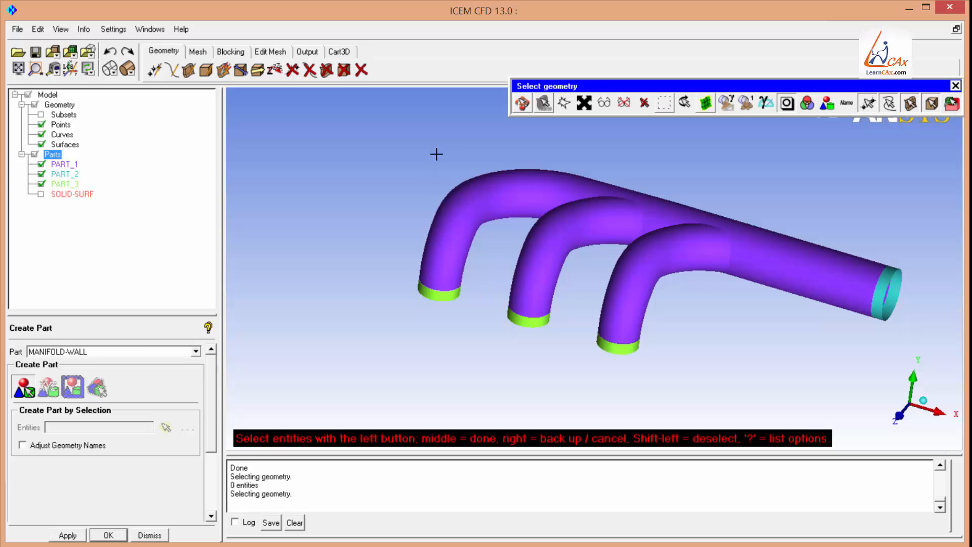
pyautogui.moveTo(358, 124); pyautogui.dragTo(912, 397)
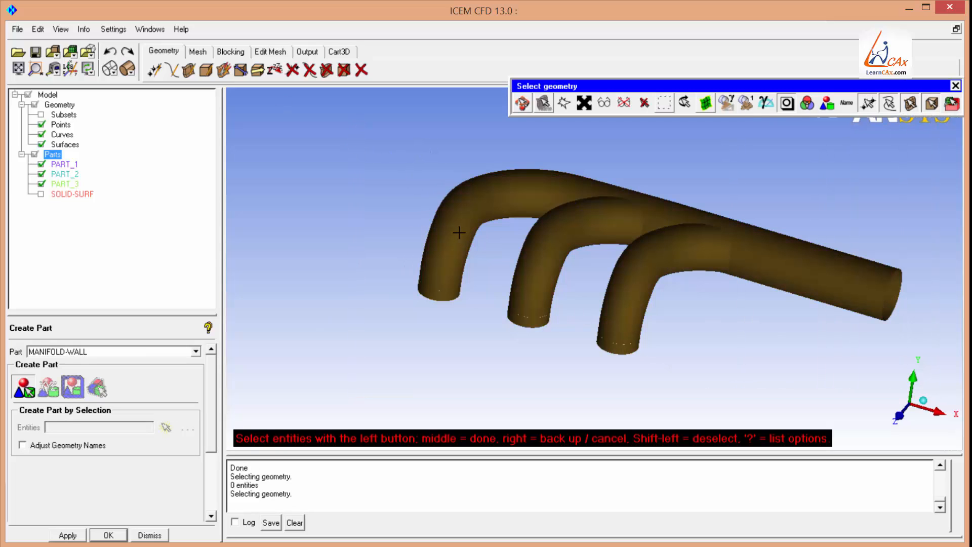
pyautogui.middleClick(368, 186)
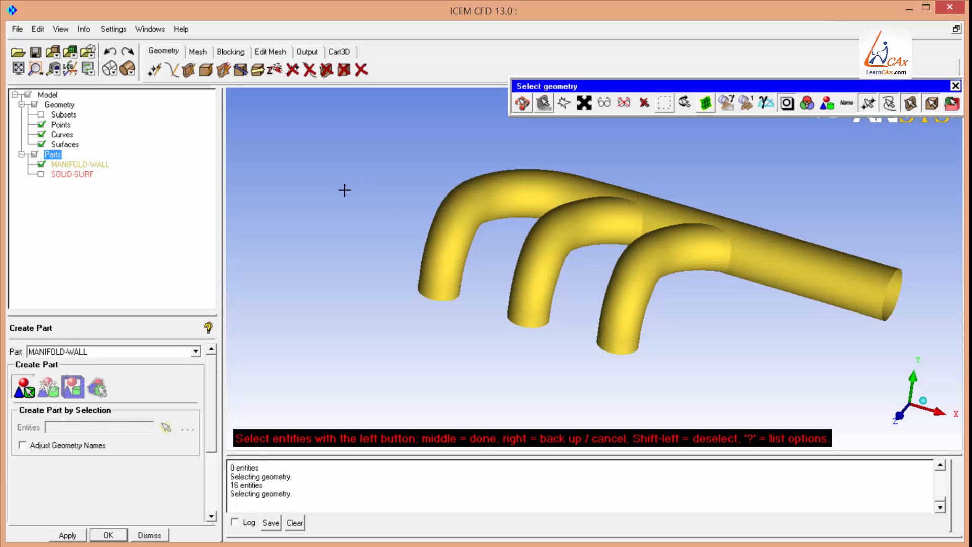
pyautogui.middleClick(276, 152)
# Toggle the MANIFOLD-WALL and SOLID-SURF parts on and off and orbit the model to compare them.
pyautogui.click(41, 173)
pyautogui.click(52, 174)
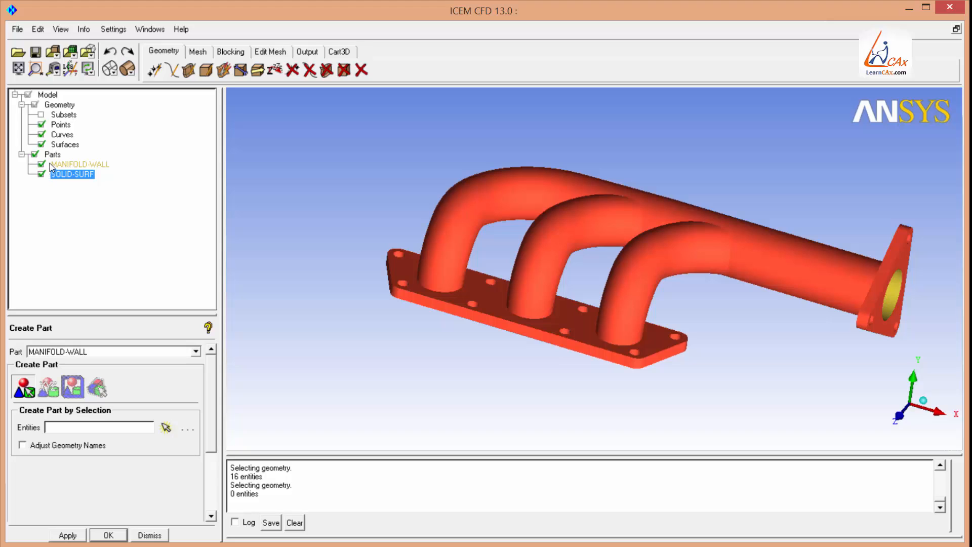
pyautogui.click(41, 174)
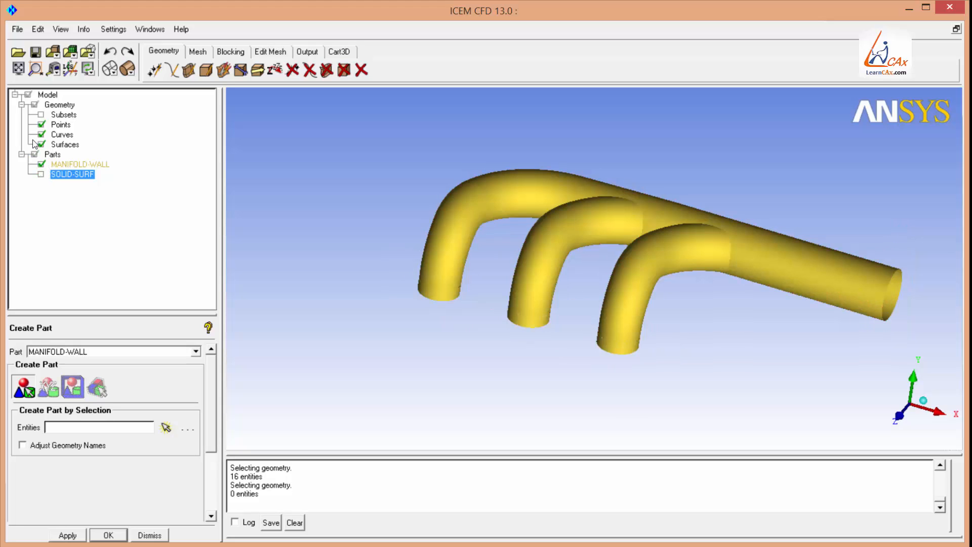
pyautogui.click(41, 174)
pyautogui.moveTo(595, 213); pyautogui.dragTo(589, 213, button='middle')
pyautogui.moveTo(589, 214); pyautogui.dragTo(511, 311)
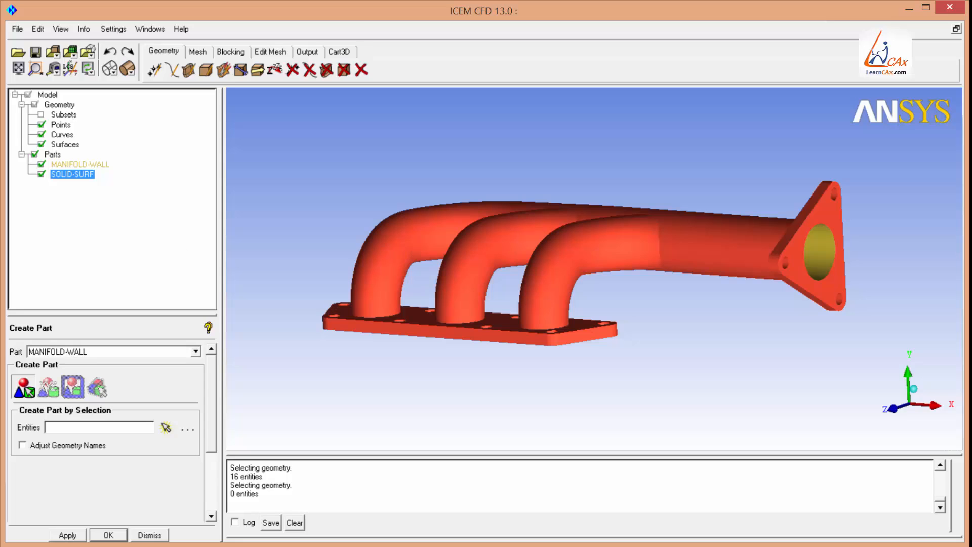
pyautogui.click(41, 173)
pyautogui.click(41, 164)
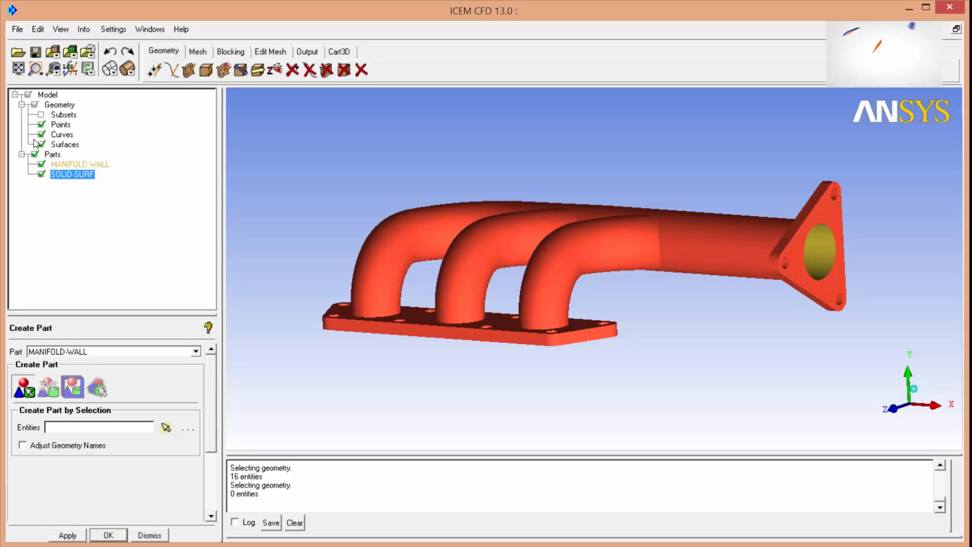
pyautogui.click(917, 391)
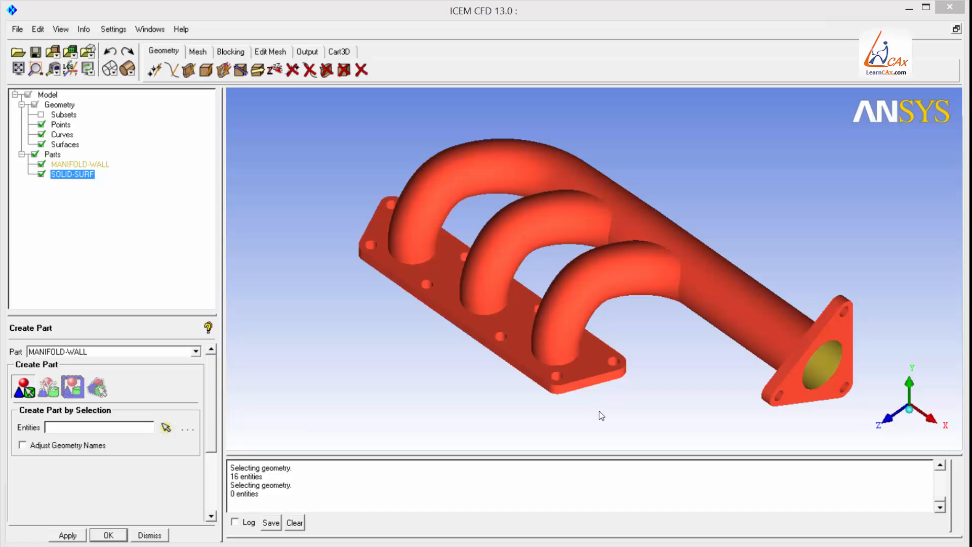
# Hide MANIFOLD-WALL, delete all surfaces of the SOLID-SURF part, and show MANIFOLD-WALL again.
pyautogui.click(41, 165)
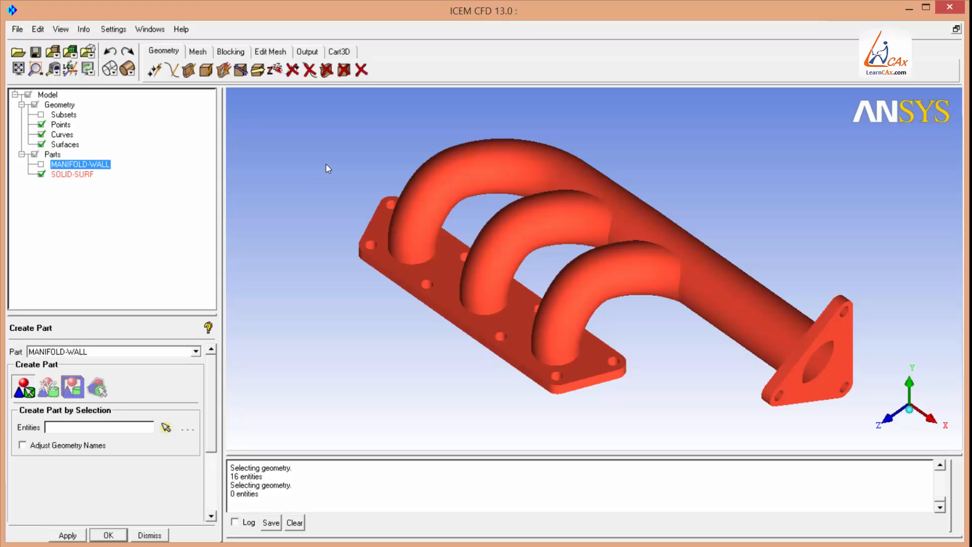
pyautogui.click(327, 69)
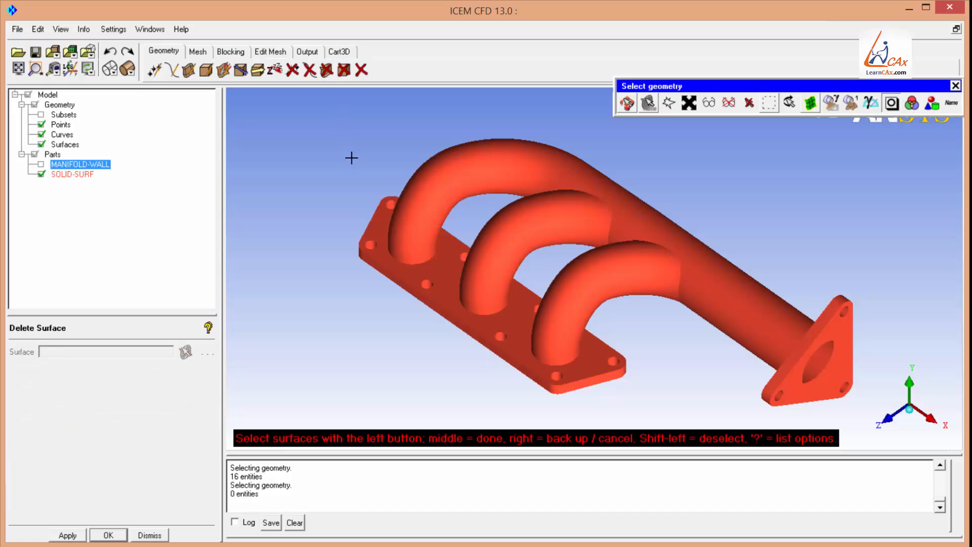
pyautogui.click(931, 102)
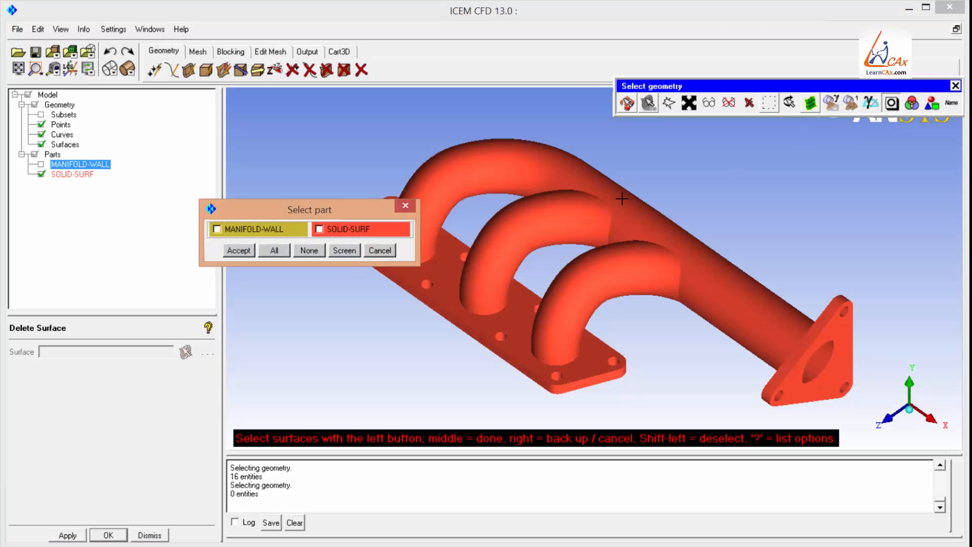
pyautogui.click(326, 229)
pyautogui.click(239, 250)
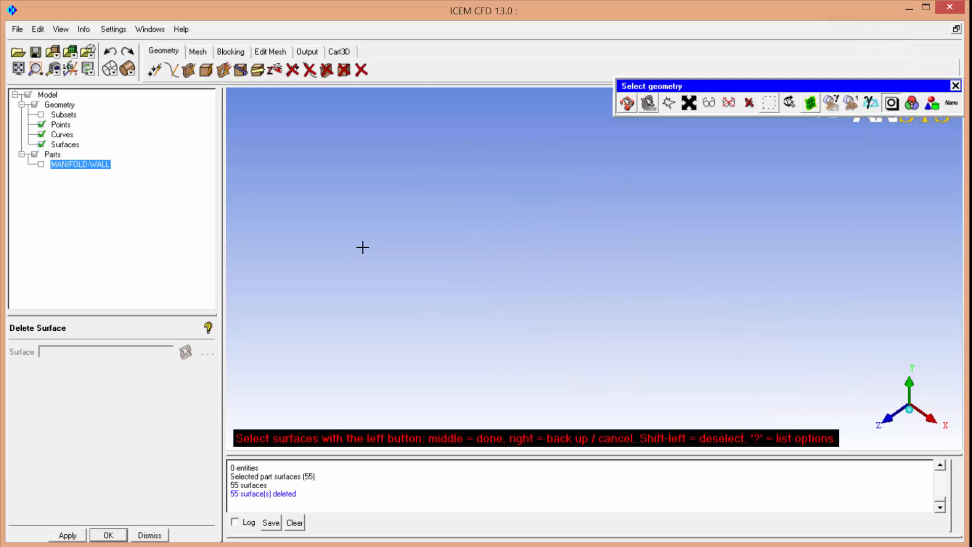
pyautogui.middleClick(362, 248)
pyautogui.click(42, 164)
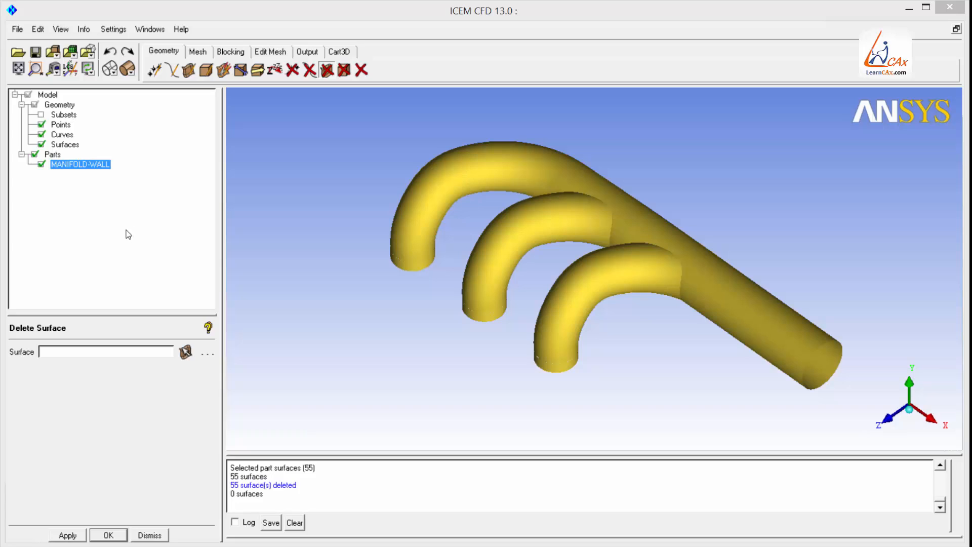
# Build topology on the geometry with a tolerance of 0.2.
pyautogui.click(240, 71)
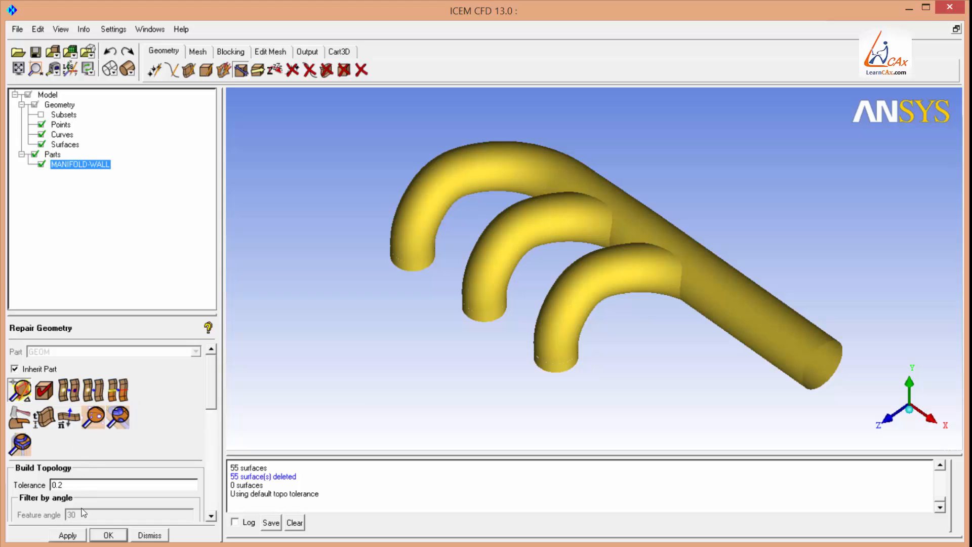
pyautogui.click(70, 535)
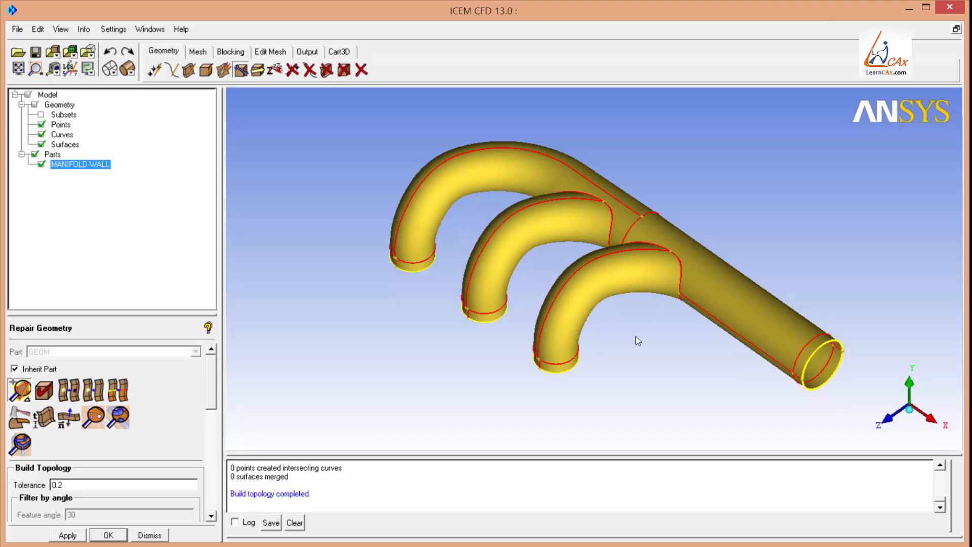
# Orbit and zoom around the manifold to inspect the topology curves at the pipe openings.
pyautogui.moveTo(639, 381); pyautogui.dragTo(512, 181, button='right')
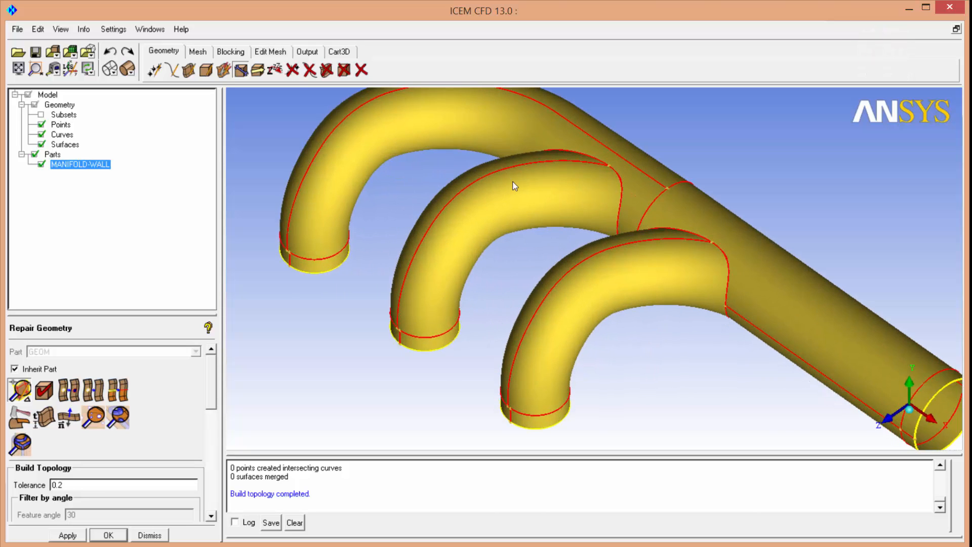
pyautogui.moveTo(779, 425); pyautogui.dragTo(533, 361, button='middle')
pyautogui.moveTo(560, 385); pyautogui.dragTo(494, 267, button='right')
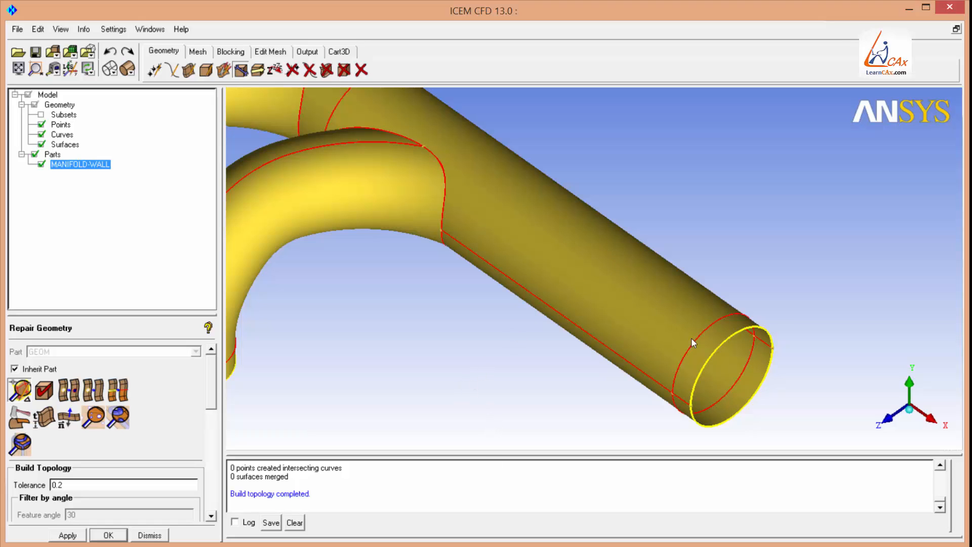
pyautogui.scroll(5, 691, 338)
pyautogui.scroll(-4, 416, 320)
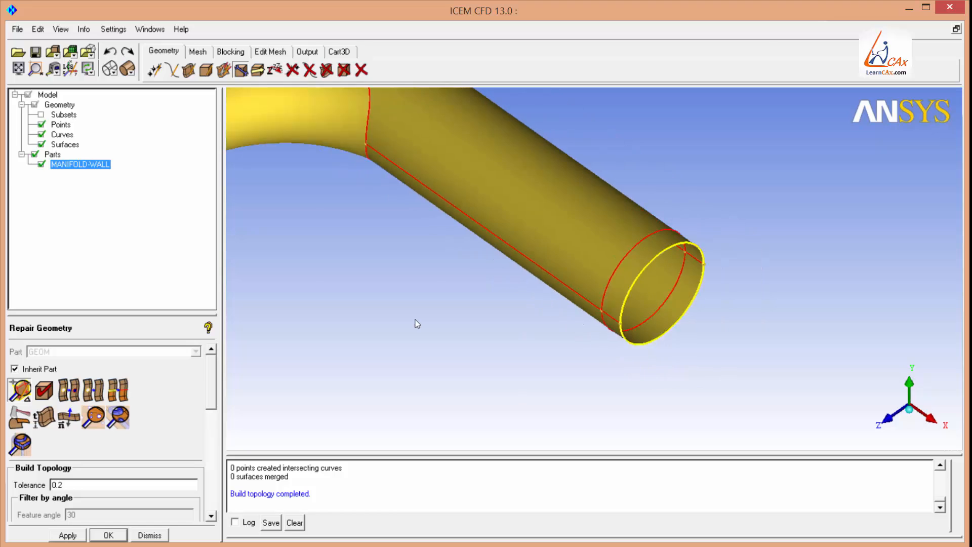
pyautogui.scroll(3, 577, 235)
pyautogui.moveTo(509, 363); pyautogui.dragTo(585, 103)
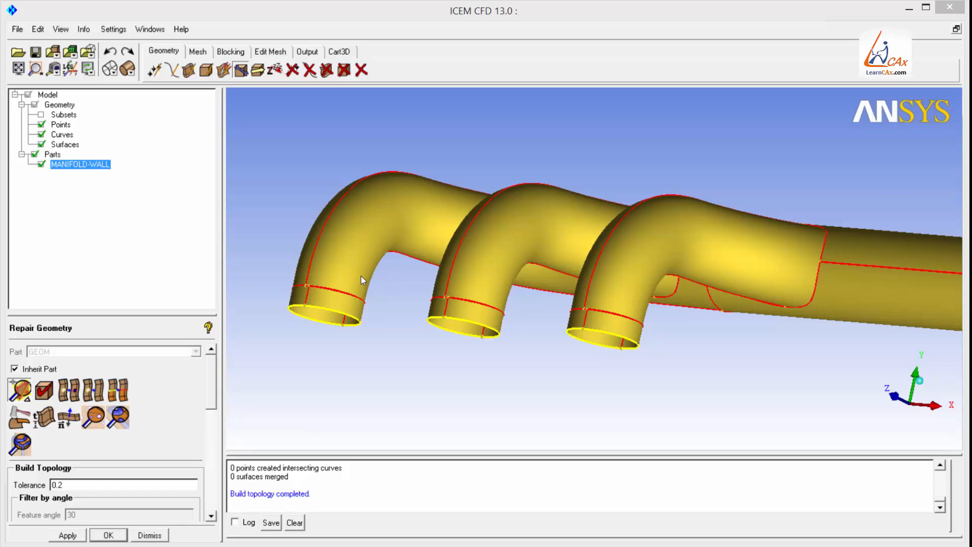
# Create a surface from the curves of the large pipe's end opening in a new part named INLET.
pyautogui.click(188, 71)
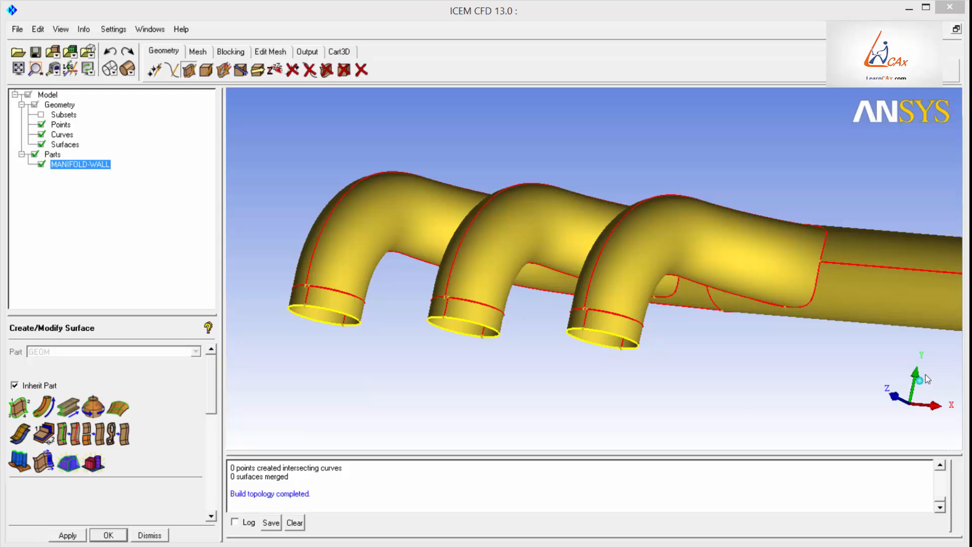
pyautogui.moveTo(808, 390); pyautogui.dragTo(910, 381)
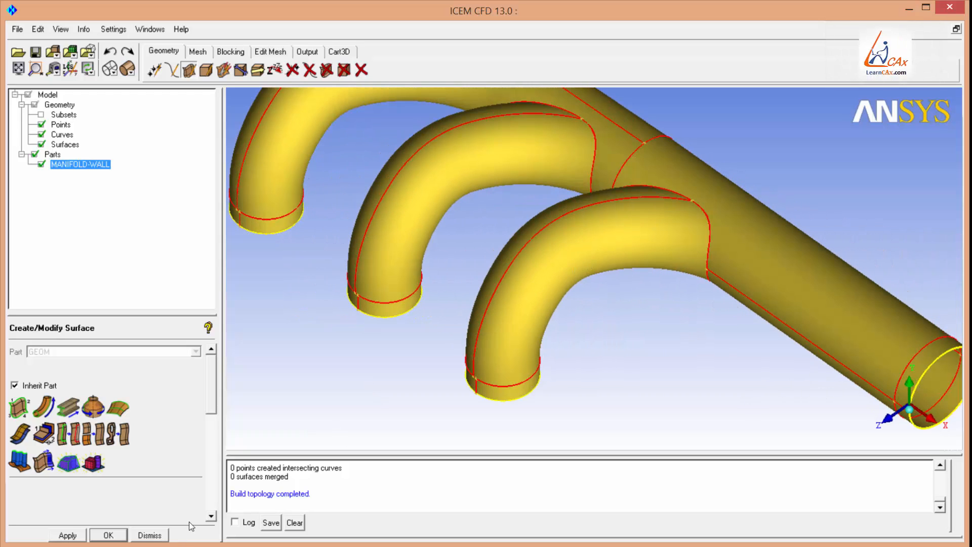
pyautogui.scroll(-3, 588, 213)
pyautogui.moveTo(687, 292); pyautogui.dragTo(646, 293, button='middle')
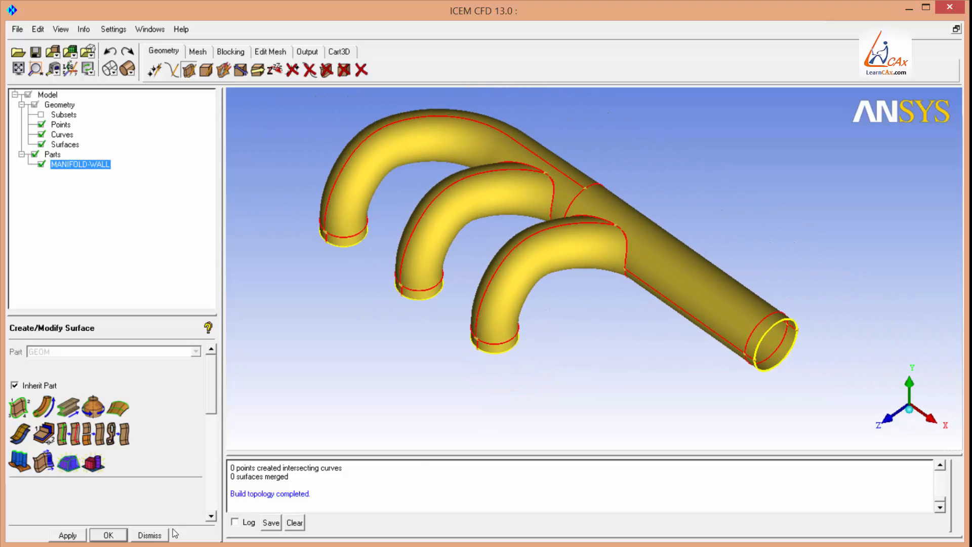
pyautogui.click(18, 407)
pyautogui.scroll(5, 615, 330)
pyautogui.scroll(5, 693, 342)
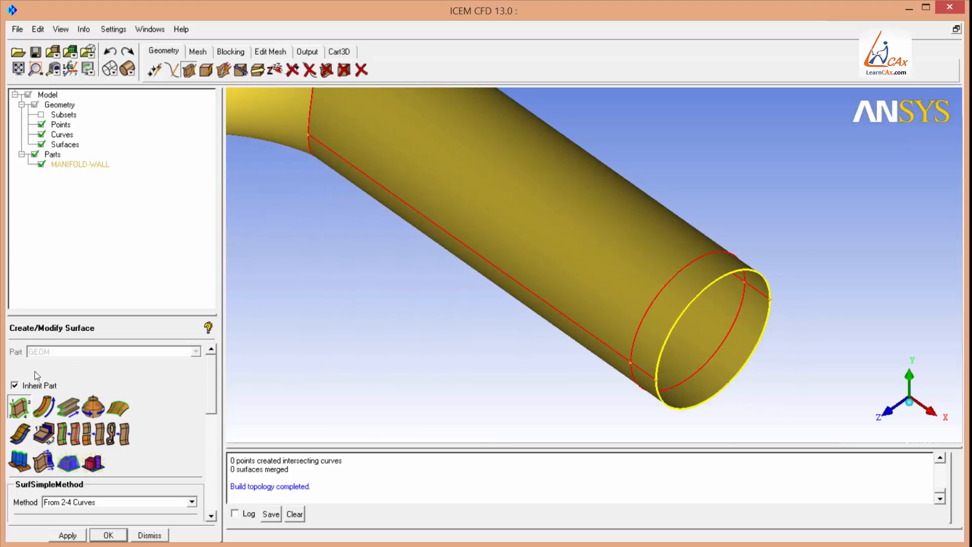
pyautogui.click(15, 385)
pyautogui.doubleClick(53, 350)
pyautogui.write('INLET')
pyautogui.moveTo(36, 315); pyautogui.dragTo(37, 267)
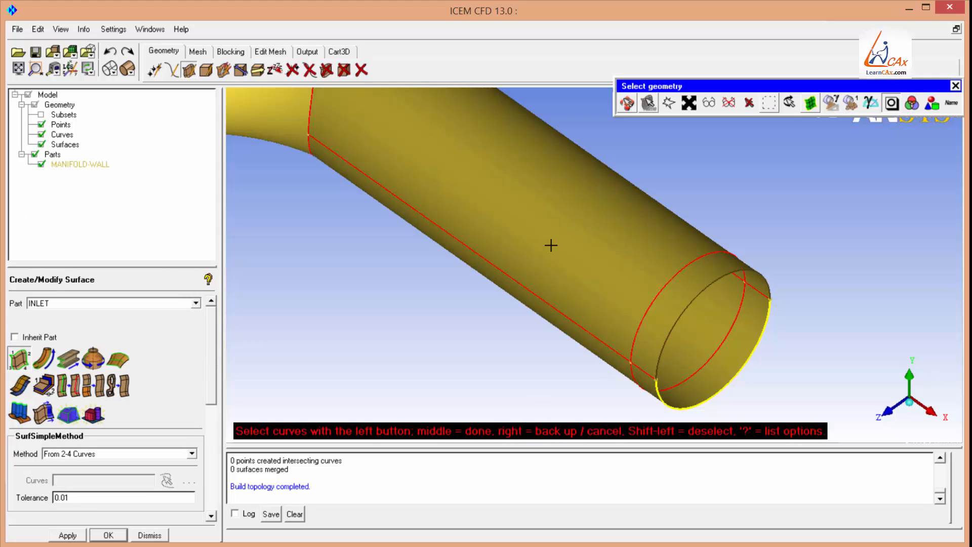
pyautogui.click(758, 304)
pyautogui.middleClick(606, 244)
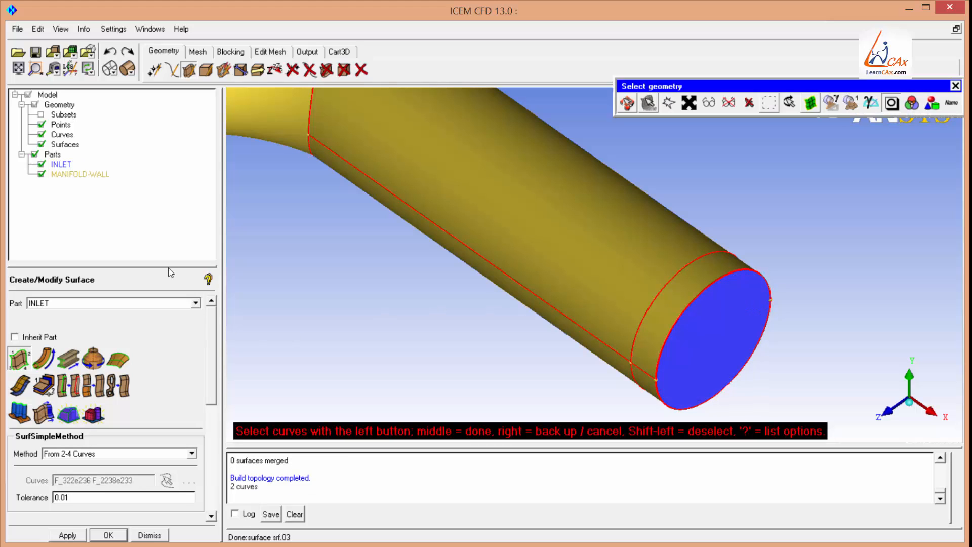
# Create a surface closing the rightmost runner opening from its curves in a new part named OUTLET-01.
pyautogui.scroll(-1, 212, 340)
pyautogui.scroll(1, 212, 341)
pyautogui.click(618, 103)
pyautogui.scroll(-4, 378, 291)
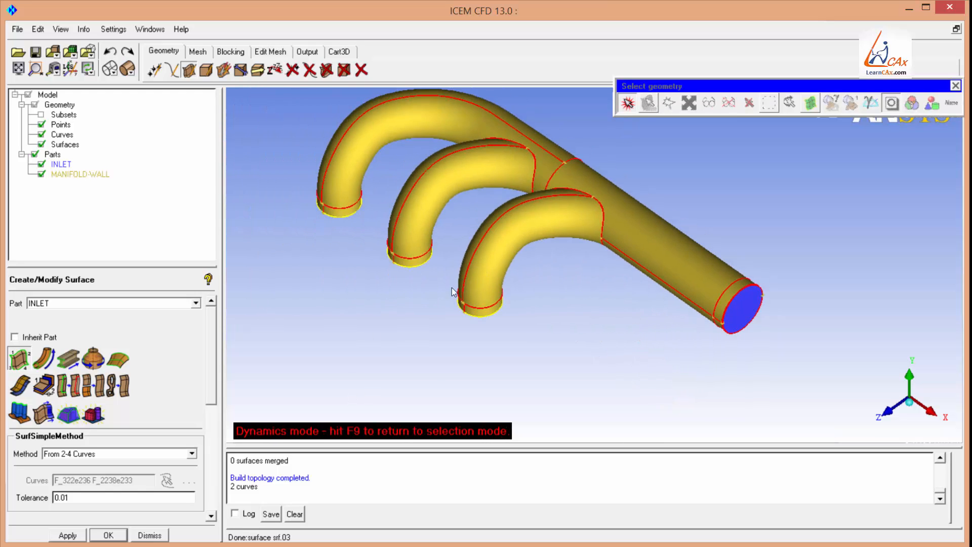
pyautogui.scroll(2, 301, 277)
pyautogui.moveTo(300, 277); pyautogui.dragTo(508, 268)
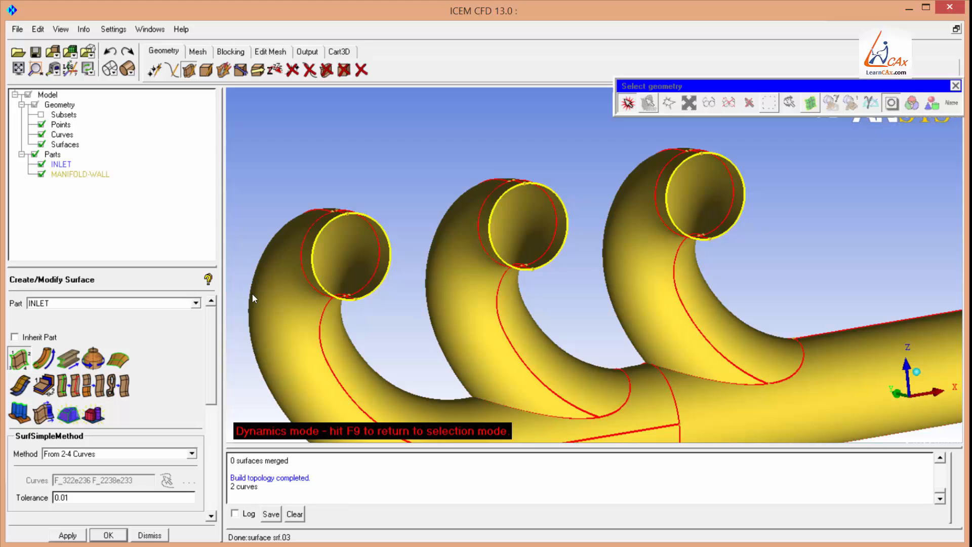
pyautogui.doubleClick(69, 302)
pyautogui.write('OUTLET-01')
pyautogui.press('F9')
pyautogui.click(671, 183)
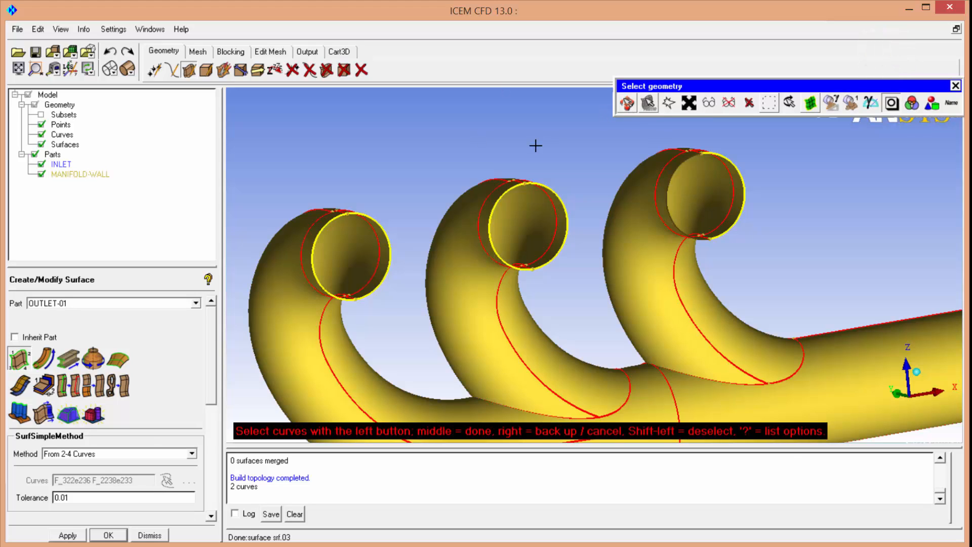
pyautogui.click(744, 178)
pyautogui.middleClick(596, 184)
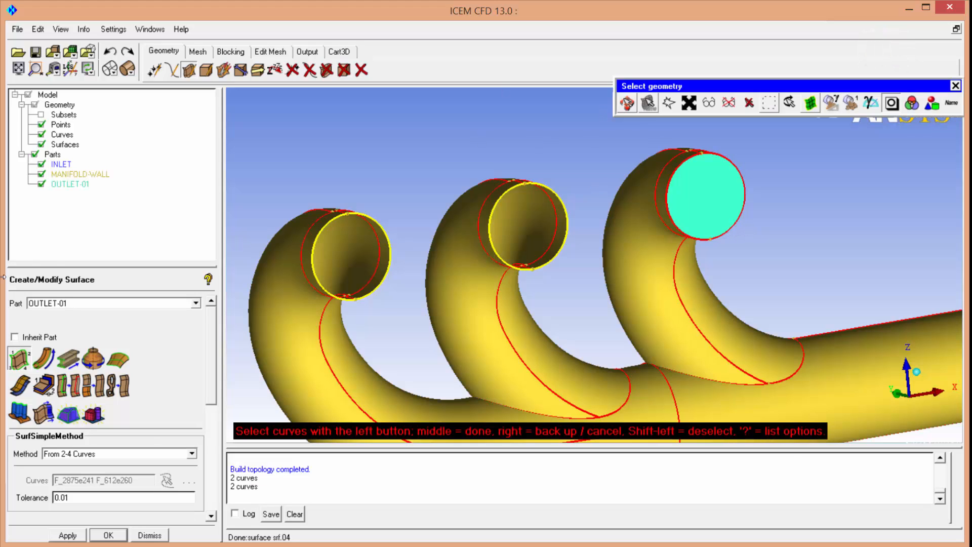
# Create a surface closing the middle runner opening from its curves in a new part named OUTLET-02.
pyautogui.doubleClick(70, 304)
pyautogui.click(70, 304)
pyautogui.press('BackSpace')
pyautogui.write('2')
pyautogui.click(491, 225)
pyautogui.click(565, 217)
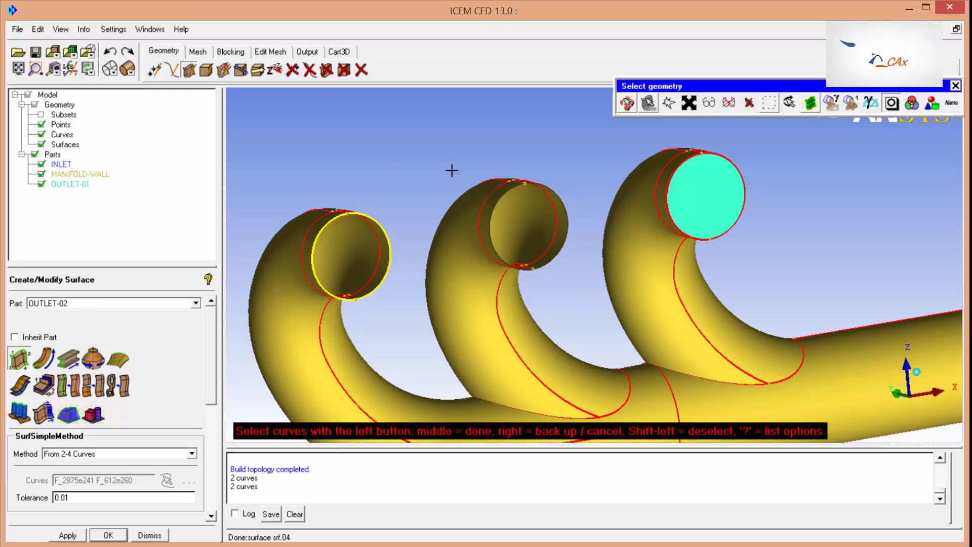
pyautogui.middleClick(558, 221)
# Create a surface closing the leftmost runner opening from its curves in a new part named OUTLET-03.
pyautogui.click(68, 304)
pyautogui.click(68, 304)
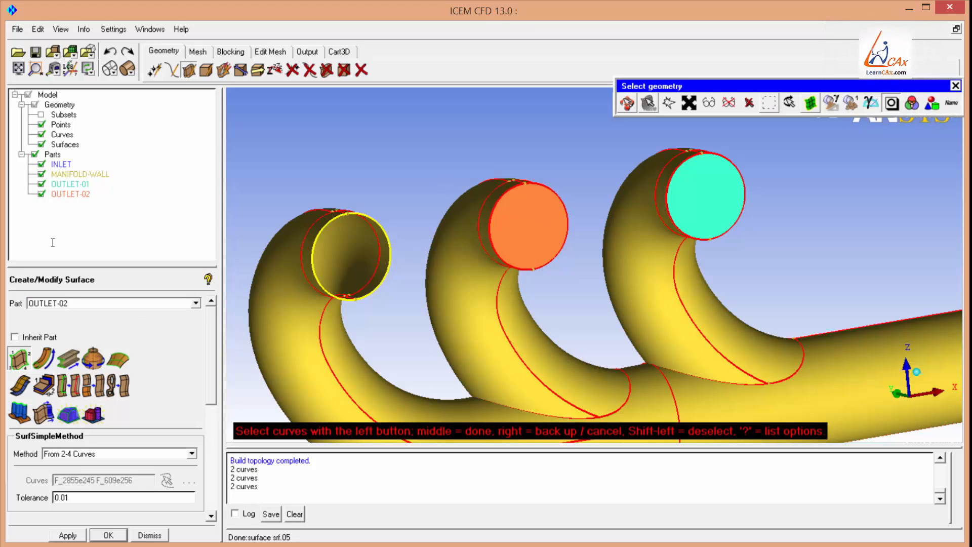
pyautogui.moveTo(64, 303); pyautogui.dragTo(72, 304)
pyautogui.write('3')
pyautogui.click(313, 250)
pyautogui.middleClick(400, 264)
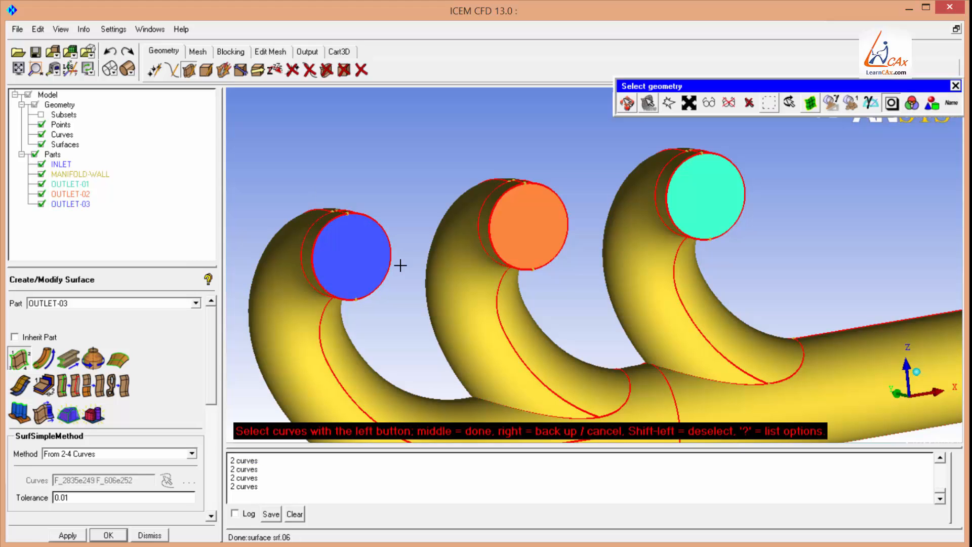
pyautogui.middleClick(405, 221)
# Orbit and zoom around the manifold to inspect the capped inlet and outlet openings.
pyautogui.moveTo(442, 126); pyautogui.dragTo(428, 334, button='right')
pyautogui.moveTo(609, 203); pyautogui.dragTo(438, 386)
pyautogui.moveTo(611, 240); pyautogui.dragTo(443, 243, button='middle')
pyautogui.moveTo(611, 319); pyautogui.dragTo(636, 92, button='right')
pyautogui.moveTo(816, 260); pyautogui.dragTo(653, 180, button='middle')
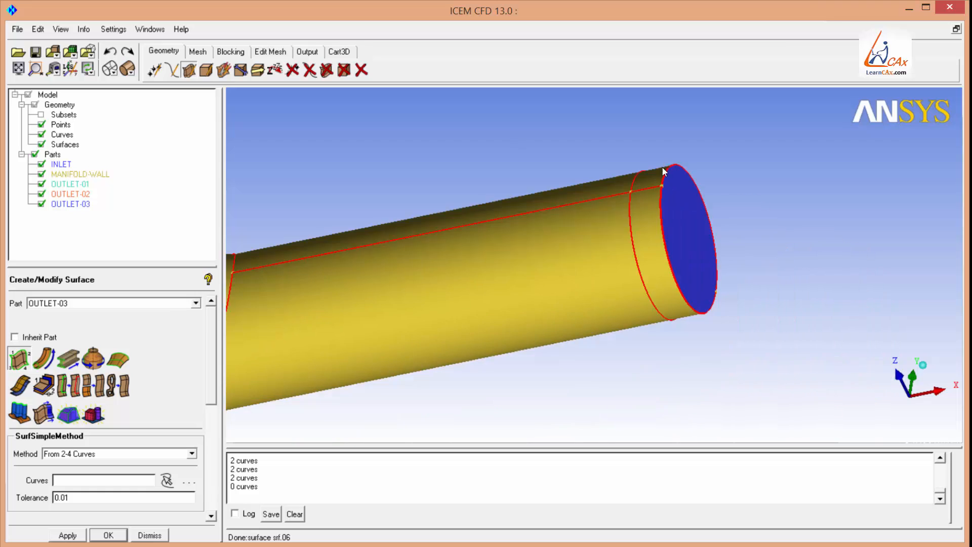
pyautogui.moveTo(662, 168); pyautogui.dragTo(536, 424)
pyautogui.moveTo(592, 299); pyautogui.dragTo(625, 244, button='right')
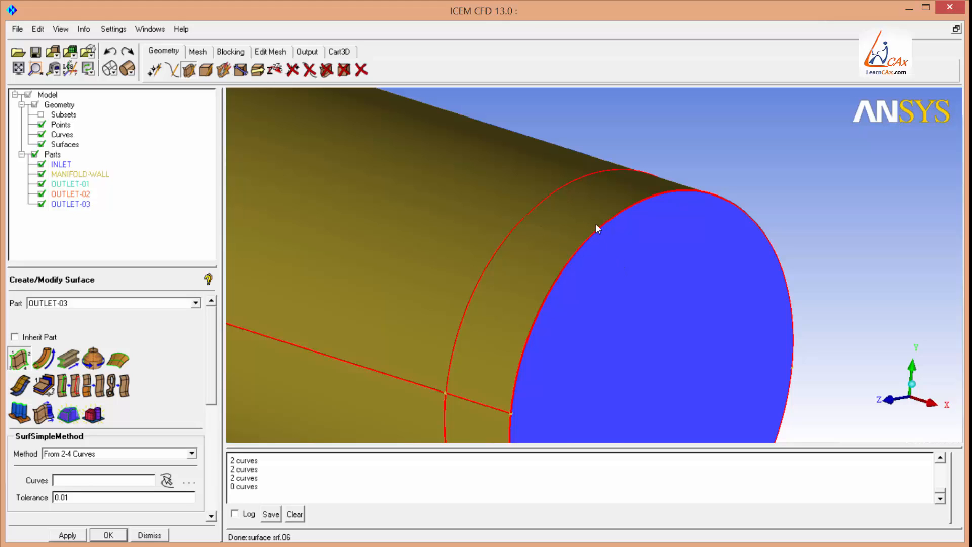
pyautogui.scroll(-4, 467, 283)
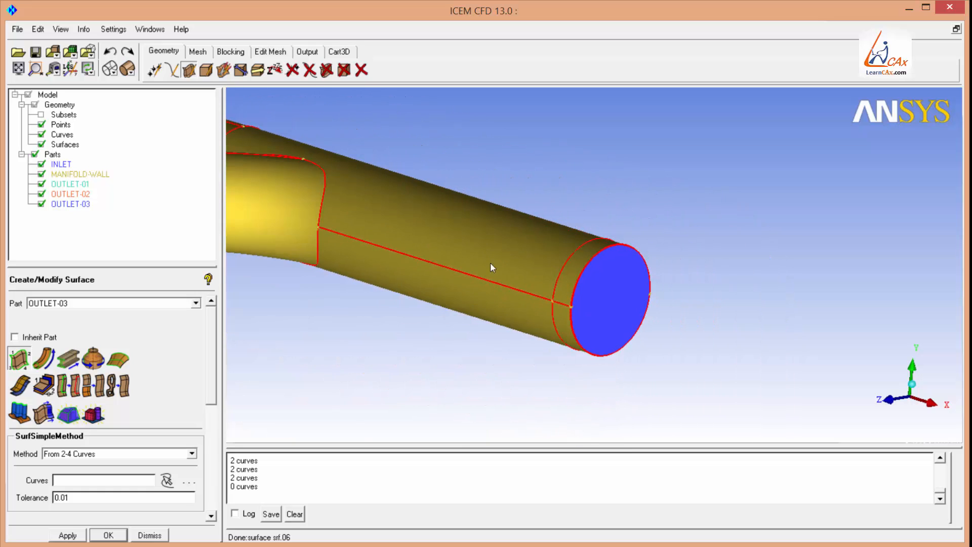
pyautogui.moveTo(252, 151); pyautogui.dragTo(439, 150, button='middle')
pyautogui.moveTo(440, 150); pyautogui.dragTo(401, 382, button='right')
pyautogui.moveTo(412, 294); pyautogui.dragTo(442, 290)
pyautogui.moveTo(456, 260); pyautogui.dragTo(525, 275, button='middle')
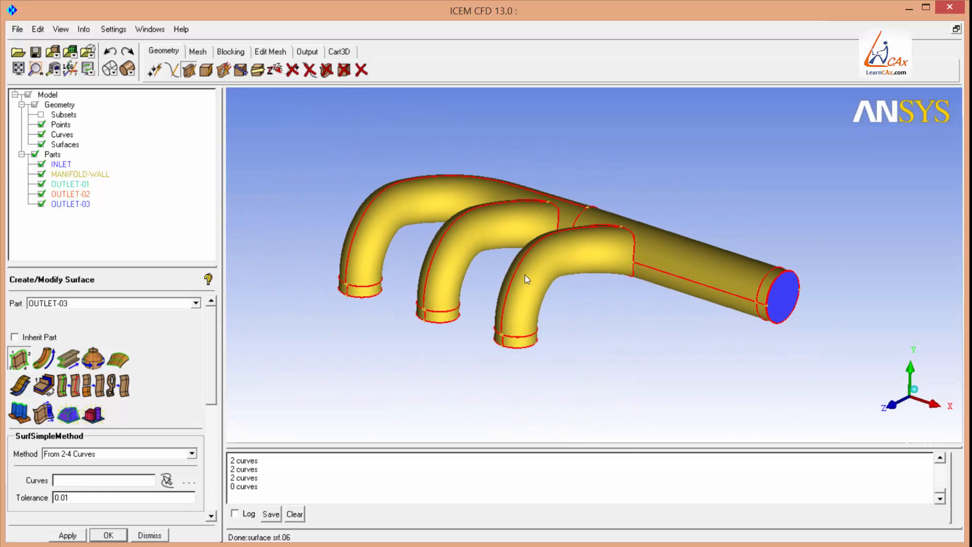
# Hide the surfaces to view the manifold's curves on their own.
pyautogui.click(41, 144)
pyautogui.moveTo(563, 336); pyautogui.dragTo(610, 393)
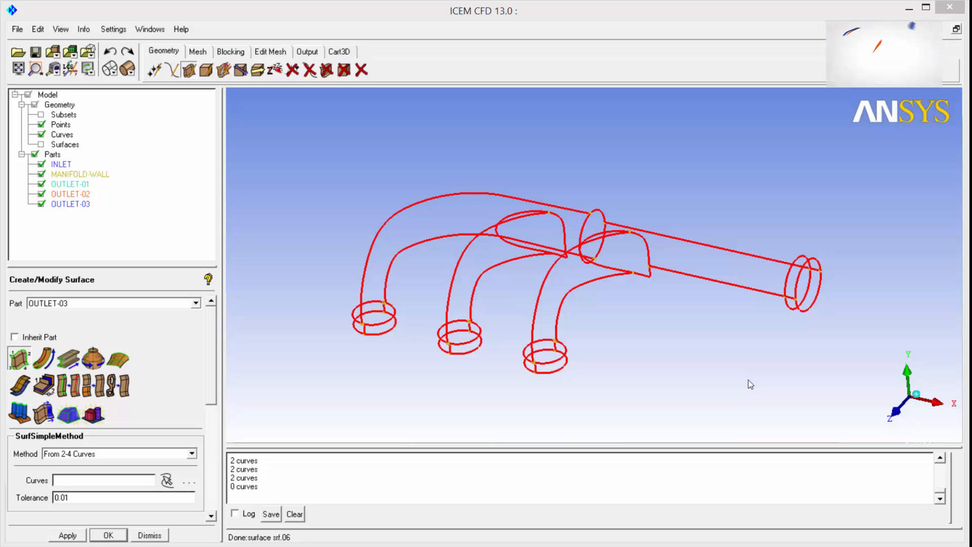
pyautogui.click(59, 68)
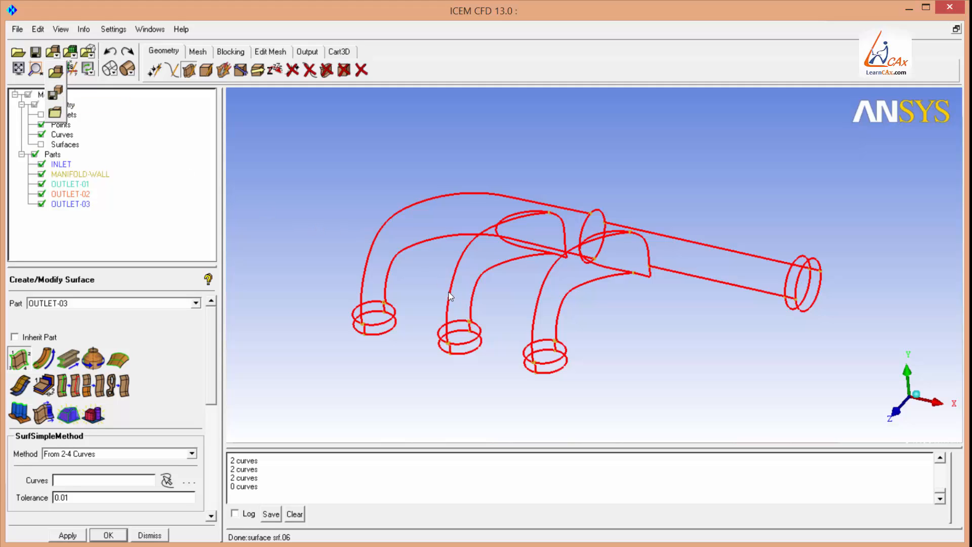
pyautogui.click(170, 234)
pyautogui.click(41, 144)
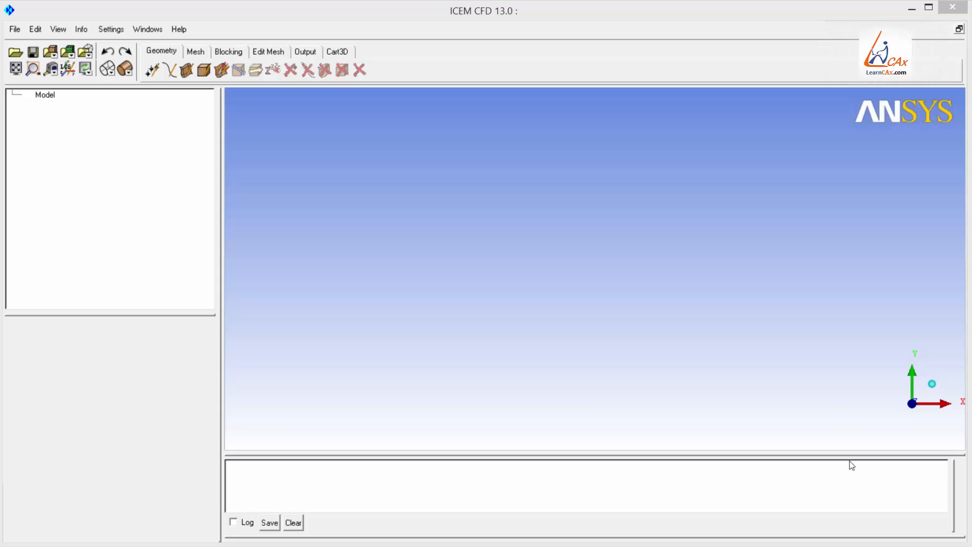
# Import the Manifold.step file as STEP/IGES geometry into a fresh session.
pyautogui.click(15, 29)
pyautogui.moveTo(46, 202)
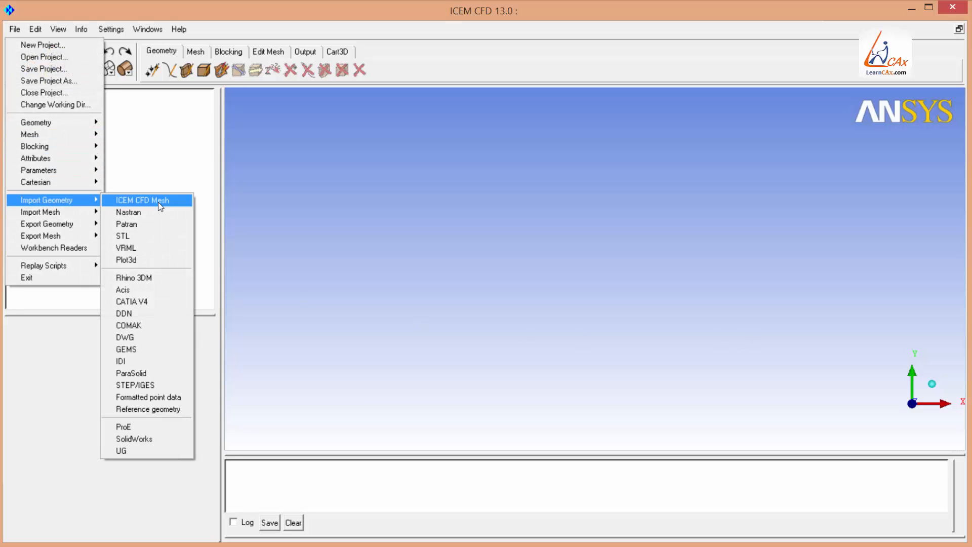
pyautogui.click(137, 385)
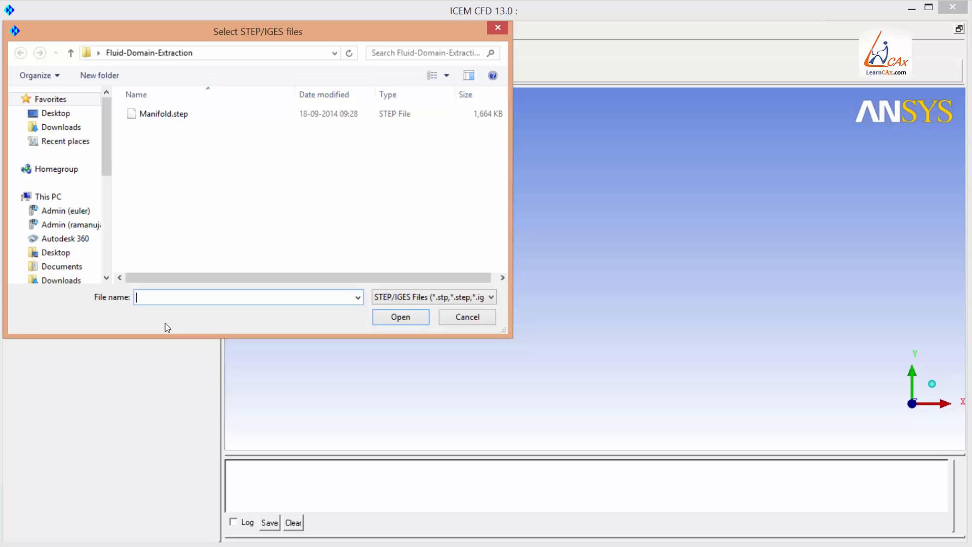
pyautogui.doubleClick(163, 114)
pyautogui.click(66, 534)
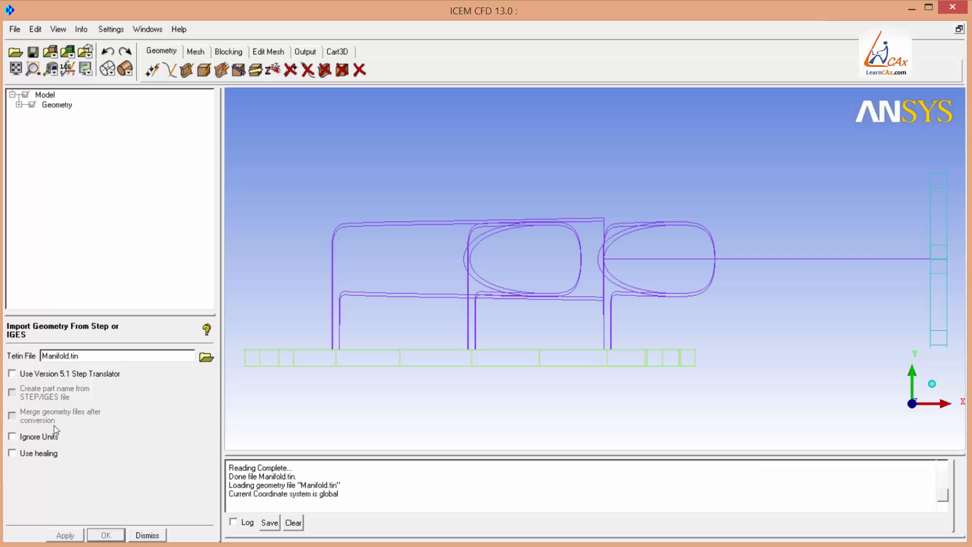
# Display the imported geometry's curves wide and its surfaces as shaded solids.
pyautogui.click(13, 95)
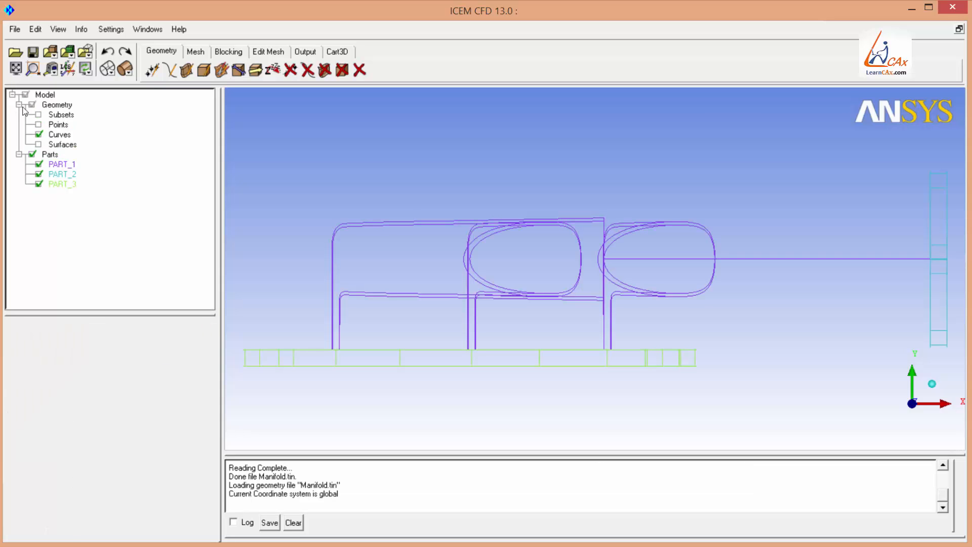
pyautogui.rightClick(68, 135)
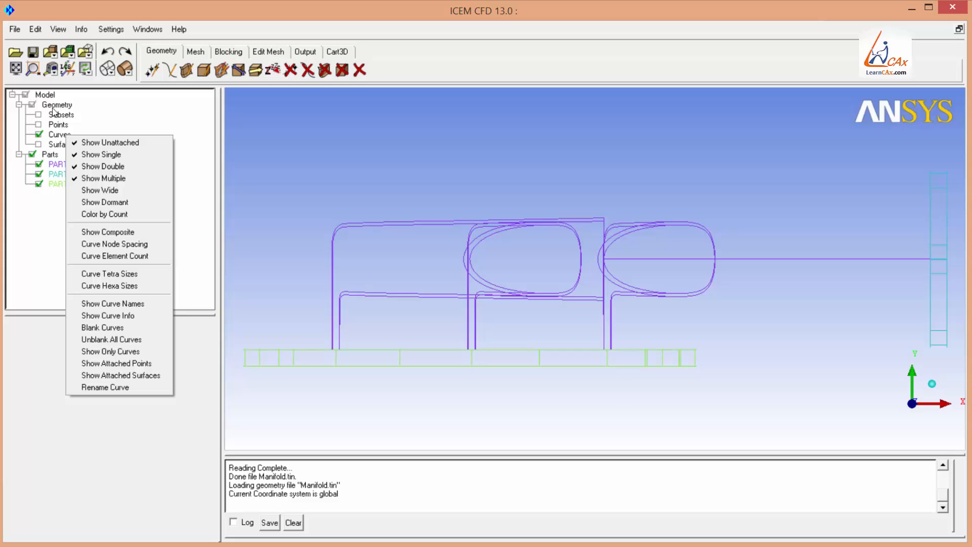
pyautogui.click(107, 191)
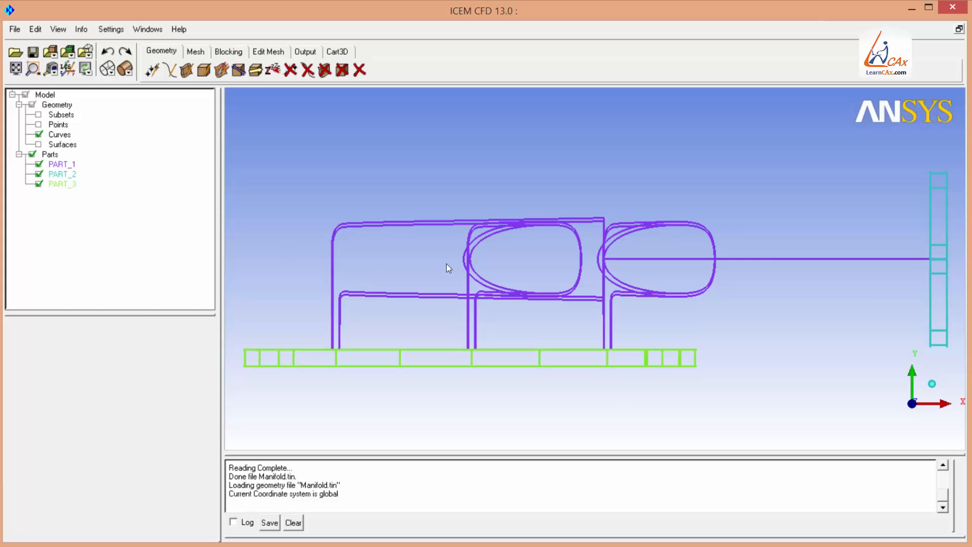
pyautogui.moveTo(449, 268)
pyautogui.mouseDown()
pyautogui.moveTo(528, 234)
pyautogui.moveTo(484, 214)
pyautogui.moveTo(379, 258)
pyautogui.moveTo(491, 276)
pyautogui.moveTo(463, 263)
pyautogui.mouseUp()
pyautogui.click(39, 145)
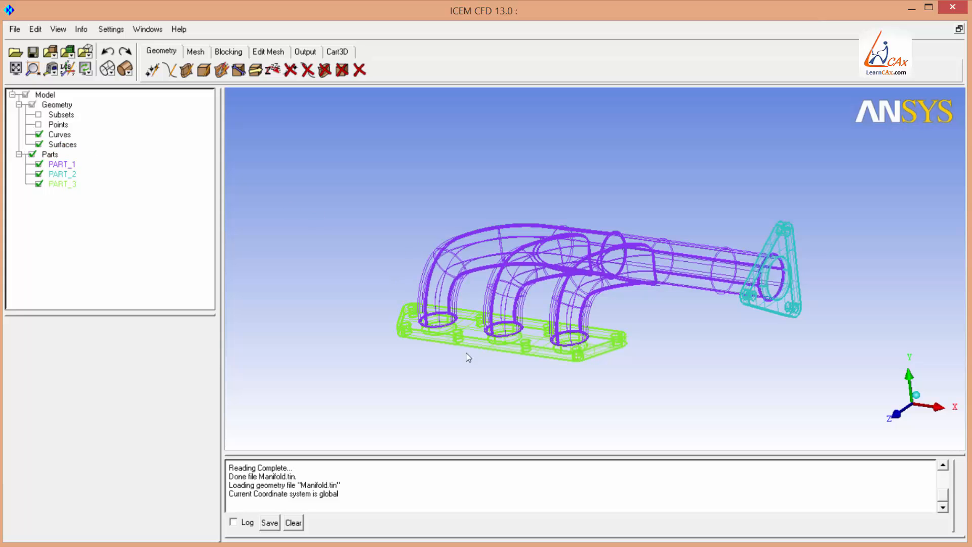
pyautogui.scroll(2, 471, 288)
pyautogui.click(126, 70)
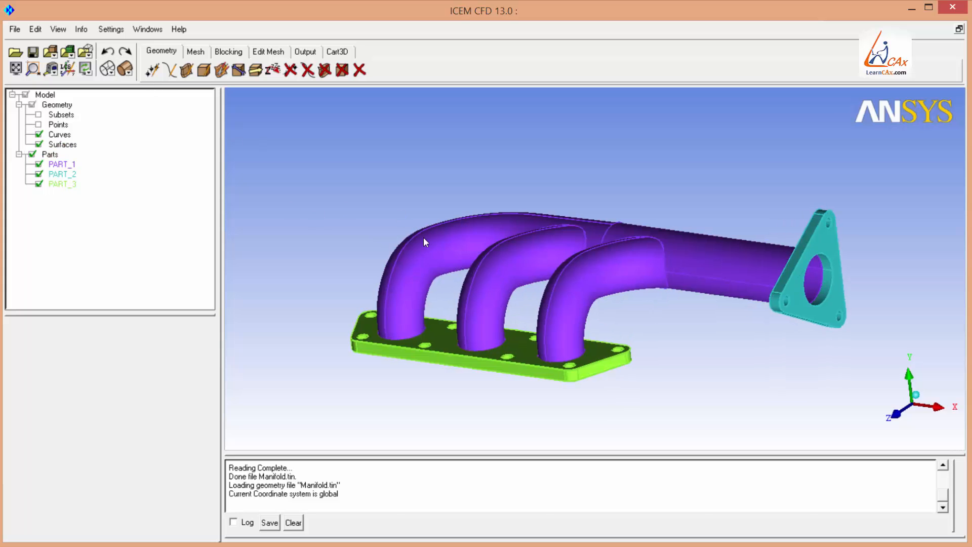
pyautogui.moveTo(424, 237)
pyautogui.mouseDown()
pyautogui.moveTo(439, 394)
pyautogui.moveTo(460, 262)
pyautogui.mouseUp()
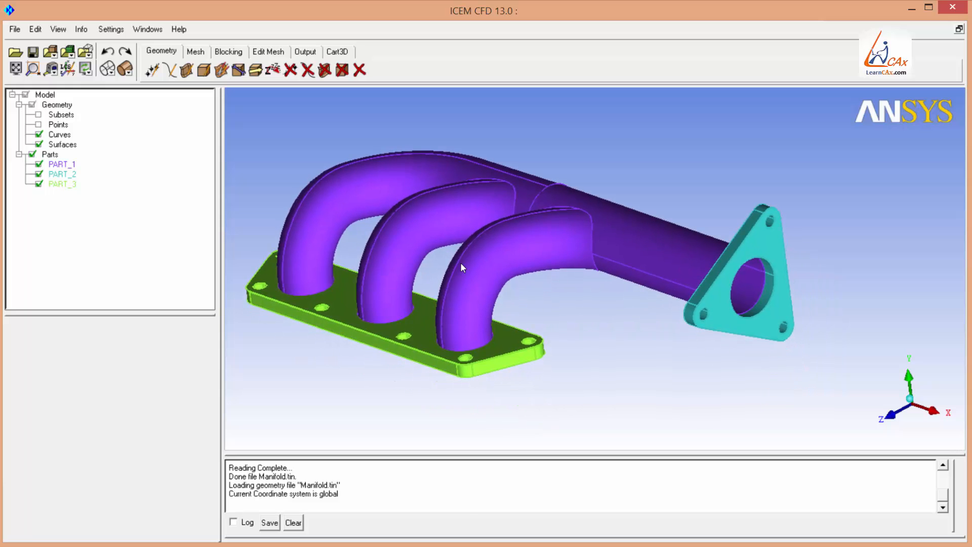
# Hide all parts and show only PART_1, the manifold pipe body.
pyautogui.rightClick(52, 156)
pyautogui.click(96, 199)
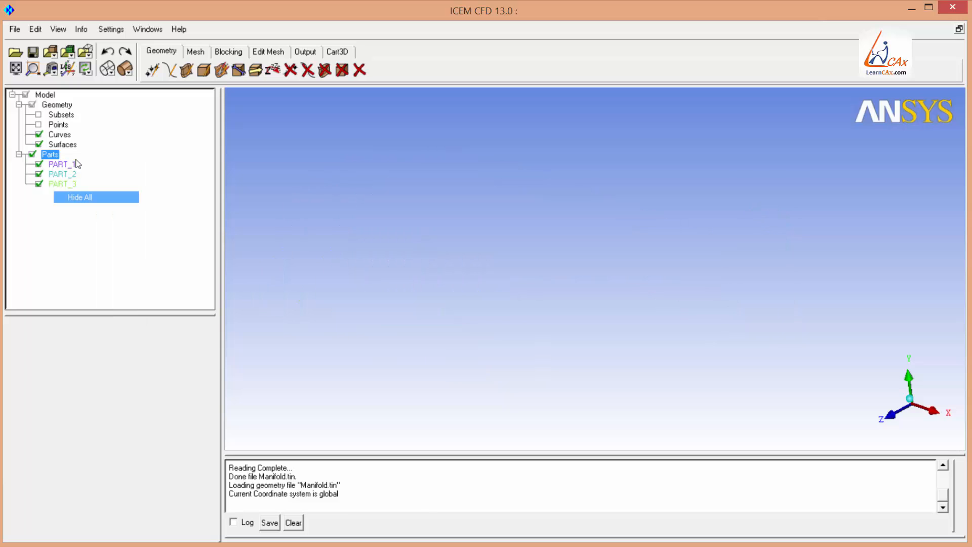
pyautogui.click(39, 165)
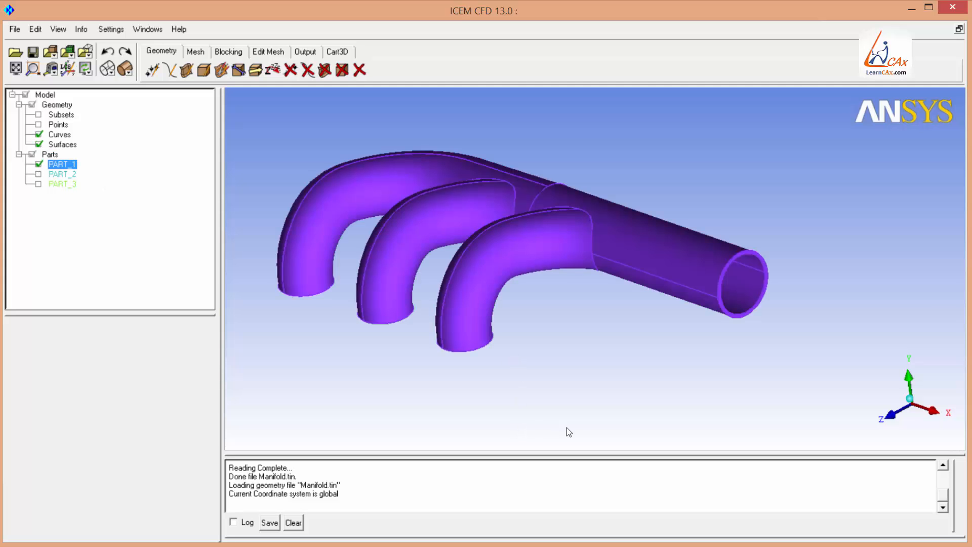
# Orbit and zoom around the large pipe's end to inspect its wall and end face.
pyautogui.moveTo(682, 374); pyautogui.dragTo(681, 298, button='right')
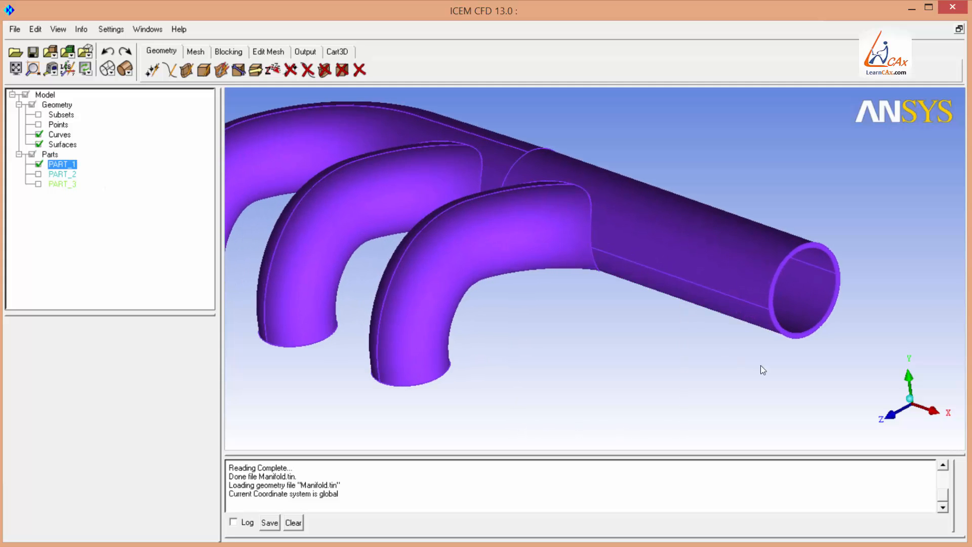
pyautogui.moveTo(761, 366); pyautogui.dragTo(590, 366, button='middle')
pyautogui.moveTo(471, 309); pyautogui.dragTo(470, 163, button='right')
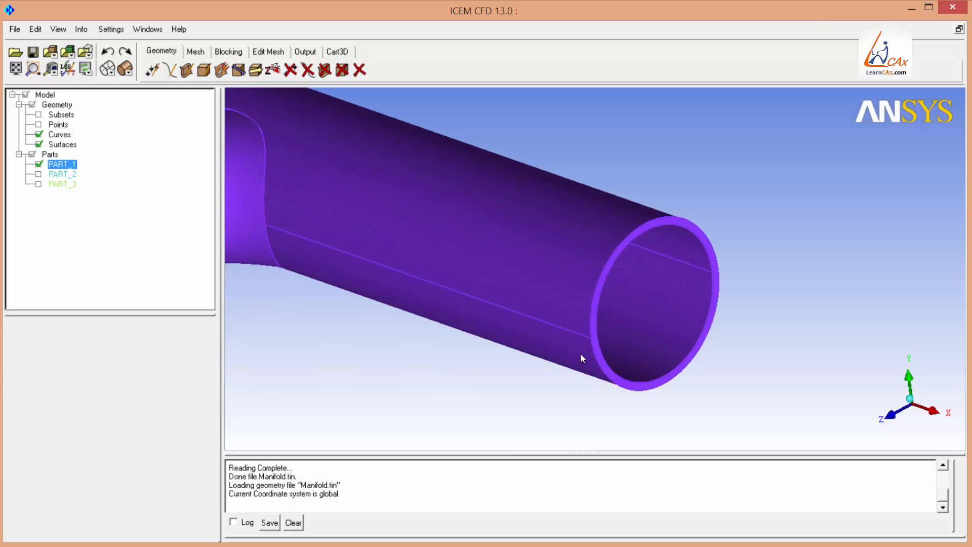
pyautogui.moveTo(459, 336); pyautogui.dragTo(491, 229, button='right')
pyautogui.moveTo(562, 232); pyautogui.dragTo(458, 289, button='middle')
pyautogui.moveTo(458, 289); pyautogui.dragTo(461, 208, button='right')
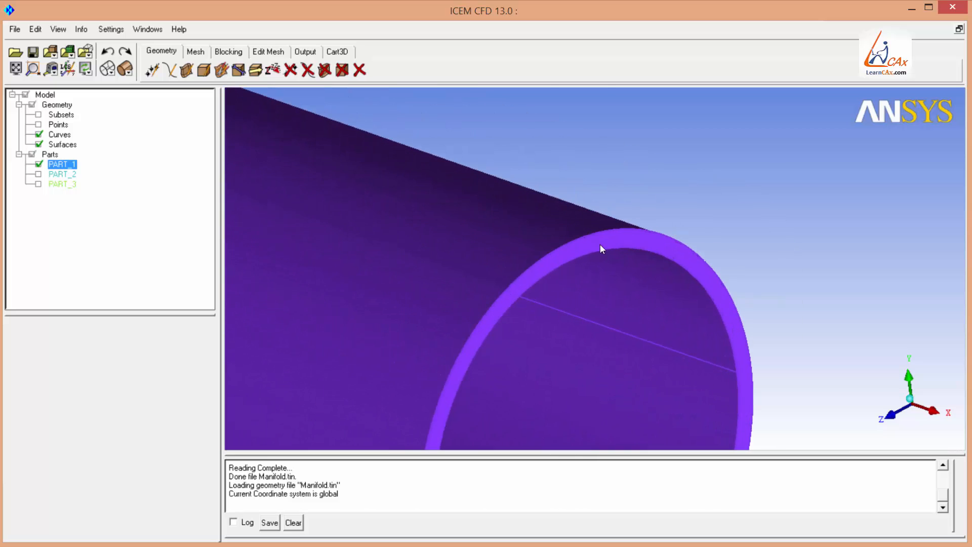
pyautogui.moveTo(600, 245); pyautogui.dragTo(499, 220)
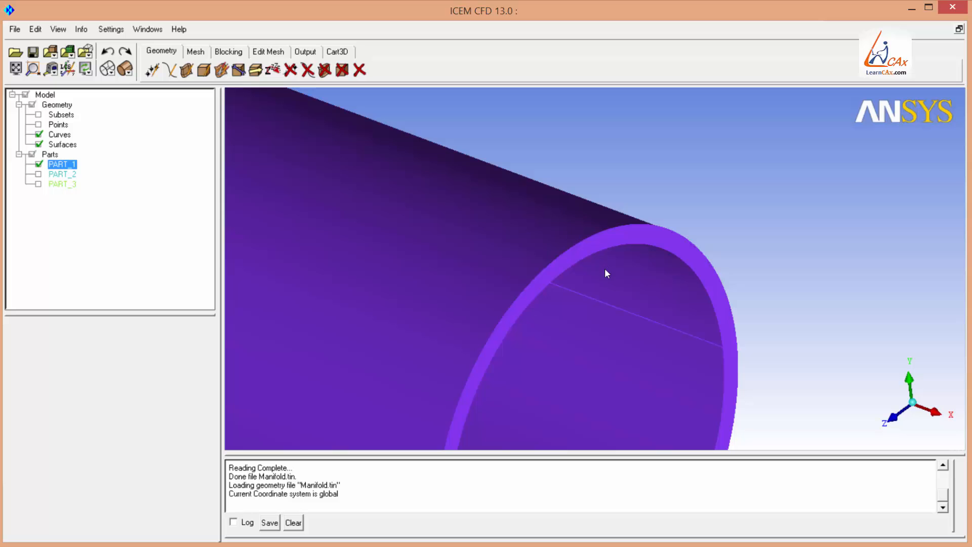
pyautogui.moveTo(478, 148); pyautogui.dragTo(532, 392, button='right')
pyautogui.moveTo(350, 112); pyautogui.dragTo(354, 234, button='right')
pyautogui.moveTo(354, 234); pyautogui.dragTo(584, 223, button='middle')
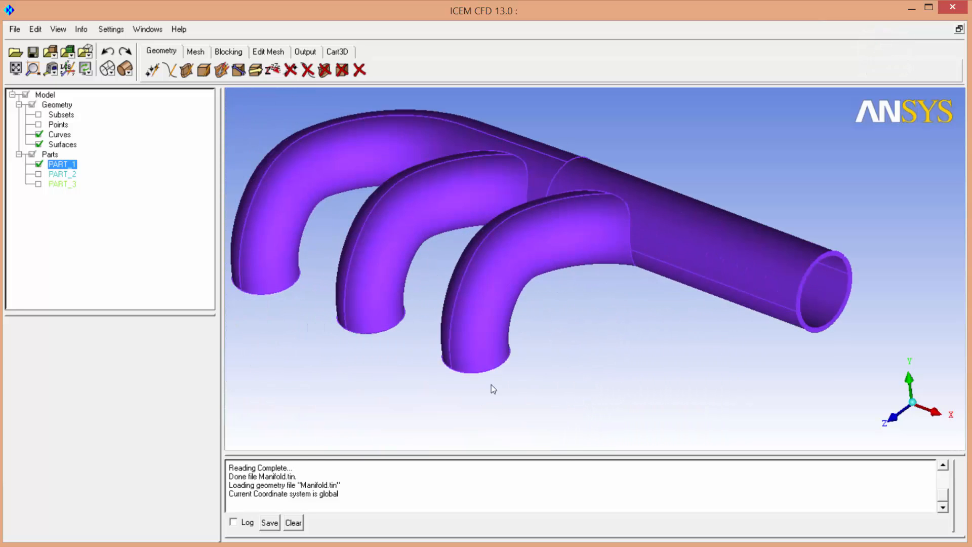
pyautogui.moveTo(686, 293); pyautogui.dragTo(539, 327, button='middle')
pyautogui.moveTo(628, 365); pyautogui.dragTo(652, 240, button='right')
pyautogui.moveTo(693, 393); pyautogui.dragTo(569, 295, button='middle')
pyautogui.moveTo(590, 377); pyautogui.dragTo(555, 287, button='right')
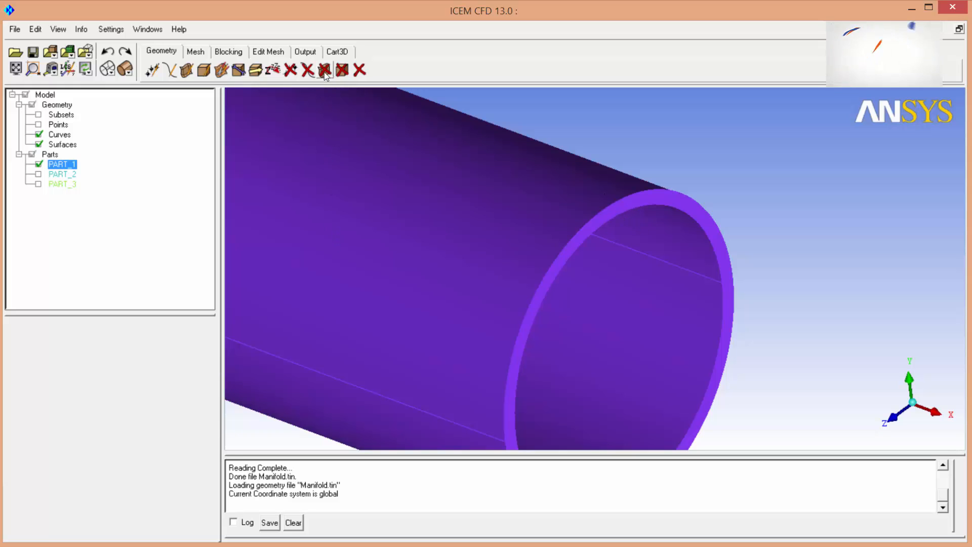
# Delete the annular end-face surface of the large pipe.
pyautogui.click(324, 71)
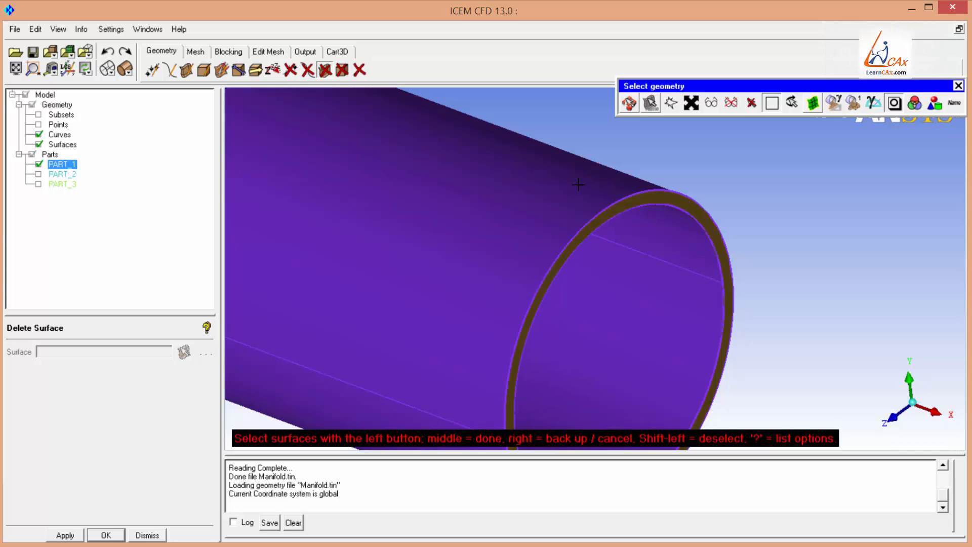
pyautogui.middleClick(539, 211)
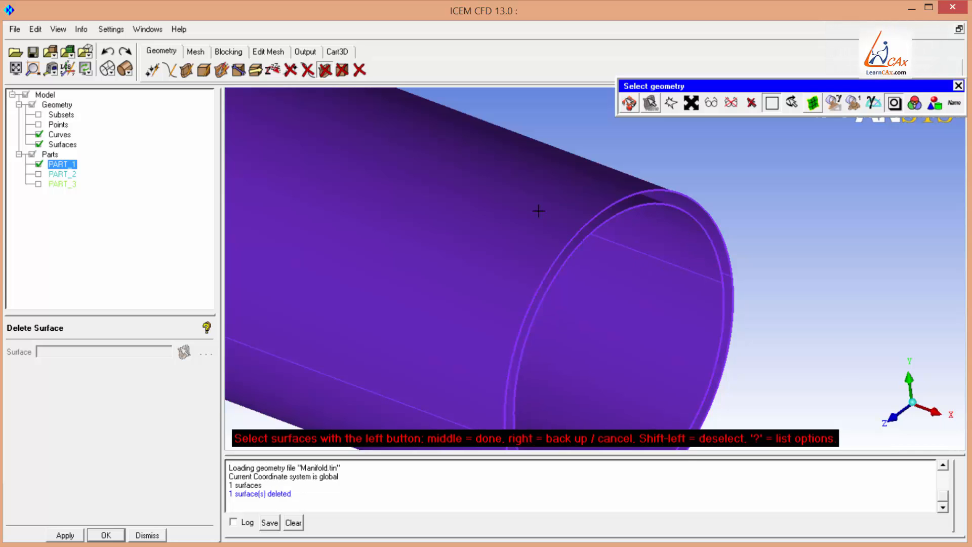
pyautogui.middleClick(662, 250)
# Orbit and zoom around the runner openings to inspect their end faces.
pyautogui.moveTo(633, 190); pyautogui.dragTo(566, 232, button='right')
pyautogui.moveTo(563, 227)
pyautogui.mouseDown()
pyautogui.moveTo(417, 197)
pyautogui.moveTo(406, 184)
pyautogui.moveTo(491, 217)
pyautogui.moveTo(631, 308)
pyautogui.moveTo(654, 398)
pyautogui.mouseUp()
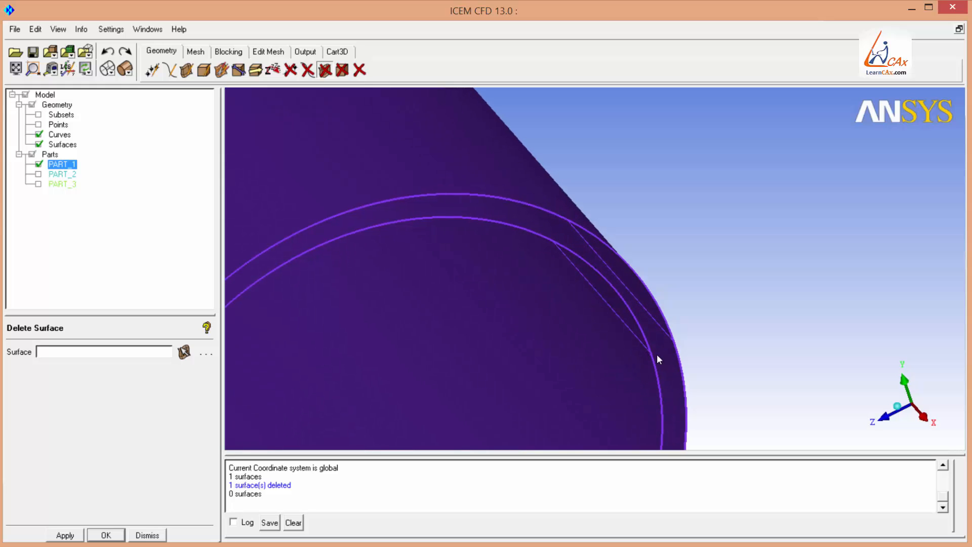
pyautogui.scroll(-5, 469, 301)
pyautogui.moveTo(505, 257); pyautogui.dragTo(520, 160)
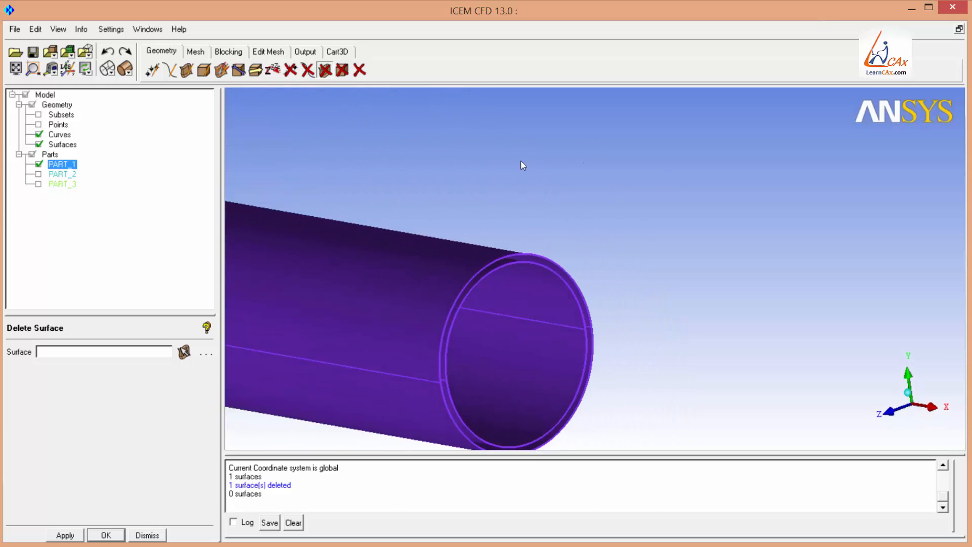
pyautogui.scroll(-4, 476, 218)
pyautogui.moveTo(432, 276); pyautogui.dragTo(607, 195)
pyautogui.moveTo(605, 190); pyautogui.dragTo(576, 399, button='middle')
pyautogui.moveTo(577, 399); pyautogui.dragTo(579, 169, button='right')
pyautogui.moveTo(580, 169); pyautogui.dragTo(511, 302, button='middle')
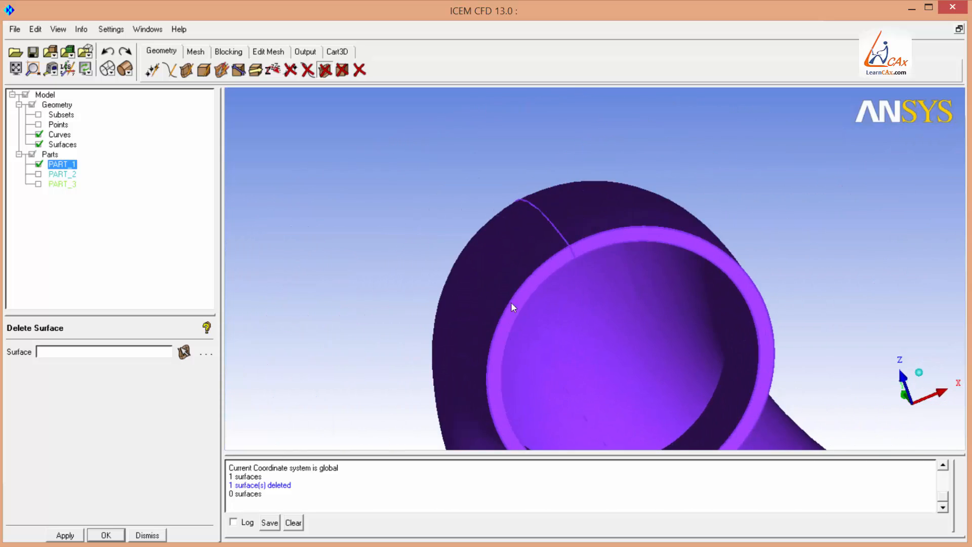
pyautogui.moveTo(511, 302); pyautogui.dragTo(642, 151)
pyautogui.moveTo(642, 151); pyautogui.dragTo(567, 272, button='right')
pyautogui.moveTo(567, 272); pyautogui.dragTo(633, 126, button='middle')
pyautogui.moveTo(633, 127); pyautogui.dragTo(526, 190)
pyautogui.moveTo(395, 147); pyautogui.dragTo(476, 139, button='middle')
pyautogui.moveTo(475, 138); pyautogui.dragTo(579, 244, button='right')
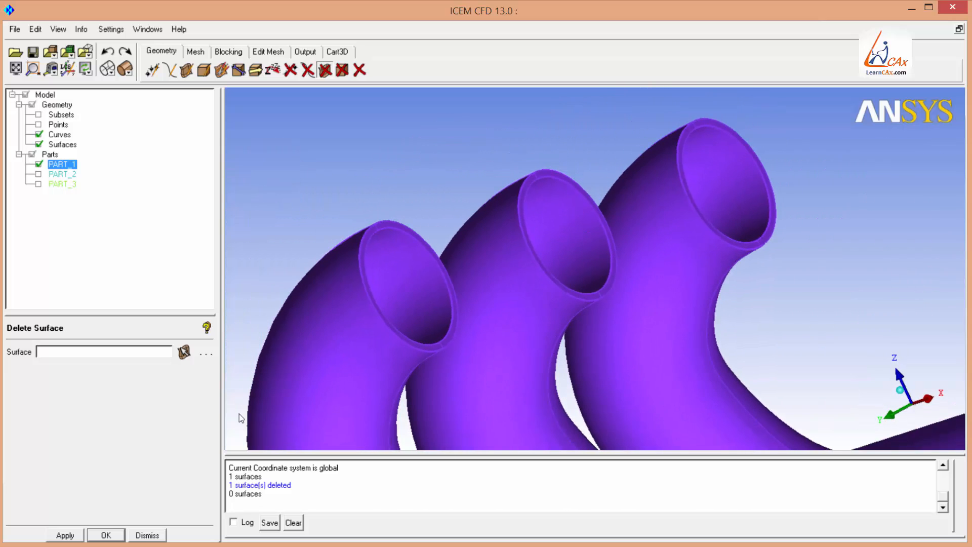
# Delete the annular end-face surfaces of the three runner openings.
pyautogui.click(185, 354)
pyautogui.click(382, 225)
pyautogui.click(370, 233)
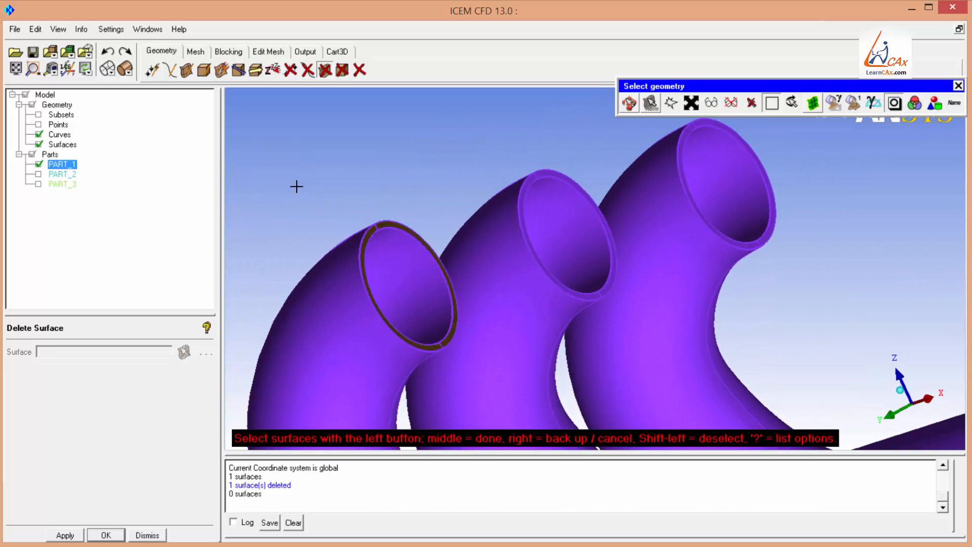
pyautogui.click(530, 180)
pyautogui.click(541, 174)
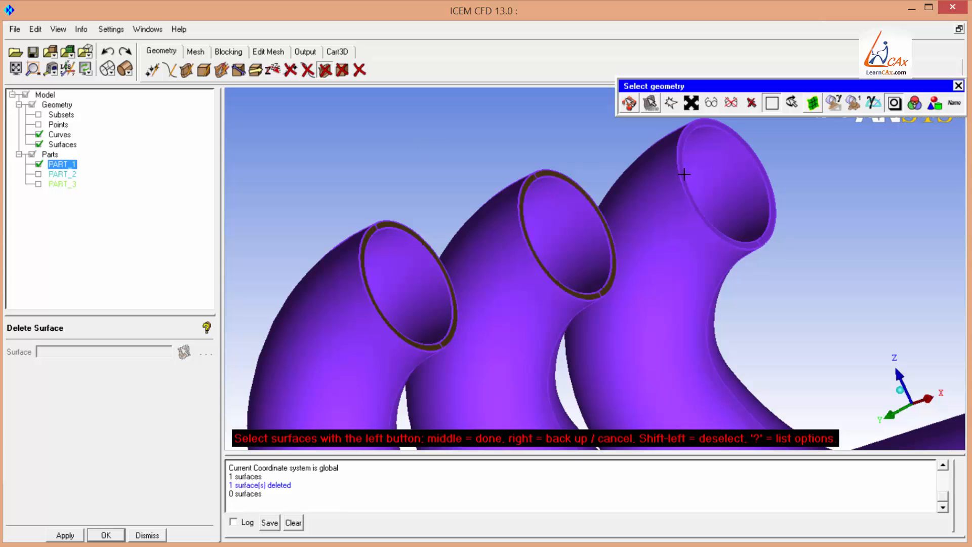
pyautogui.click(687, 132)
pyautogui.click(695, 125)
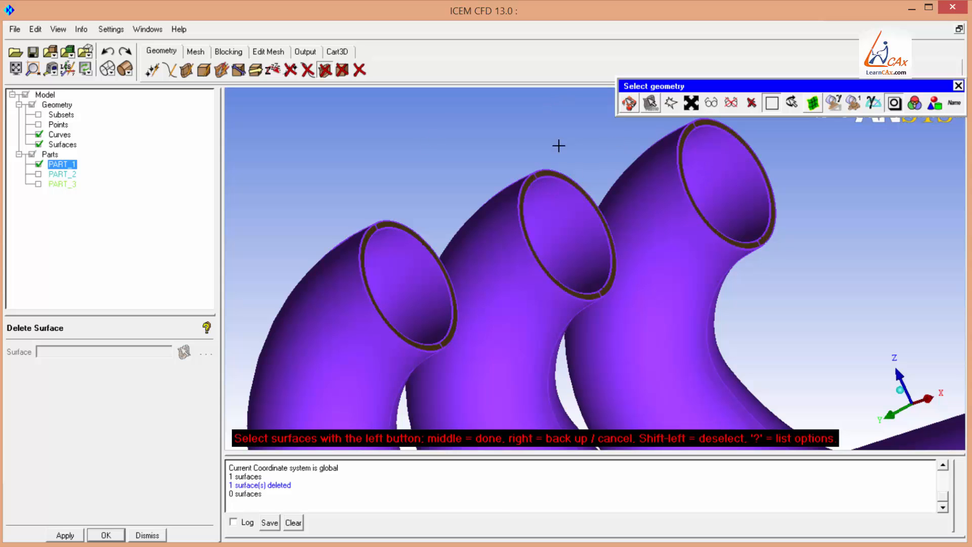
pyautogui.middleClick(436, 113)
pyautogui.middleClick(436, 113)
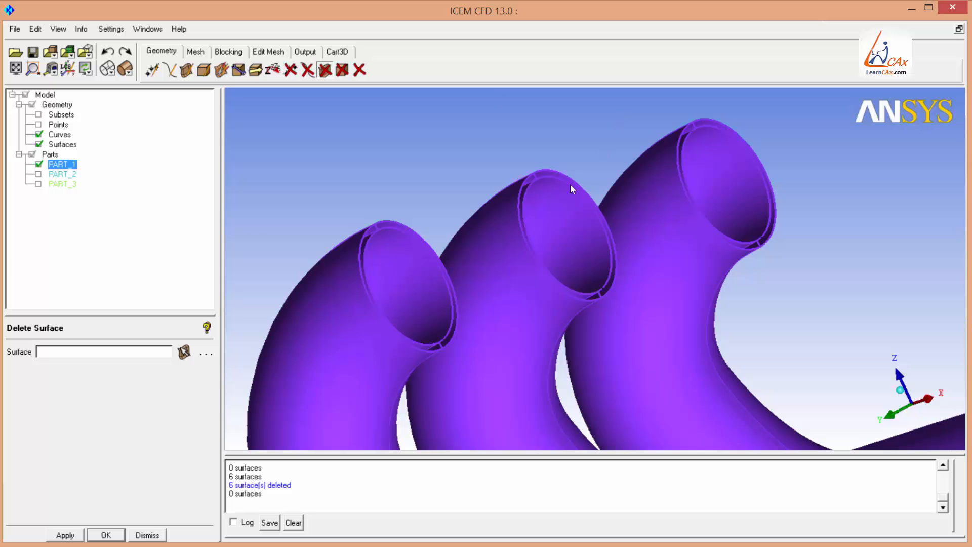
# Orbit and zoom around the manifold pipe to inspect its open ends.
pyautogui.moveTo(570, 184); pyautogui.dragTo(366, 287)
pyautogui.moveTo(534, 200)
pyautogui.mouseDown()
pyautogui.moveTo(420, 265)
pyautogui.moveTo(449, 341)
pyautogui.moveTo(538, 185)
pyautogui.mouseUp()
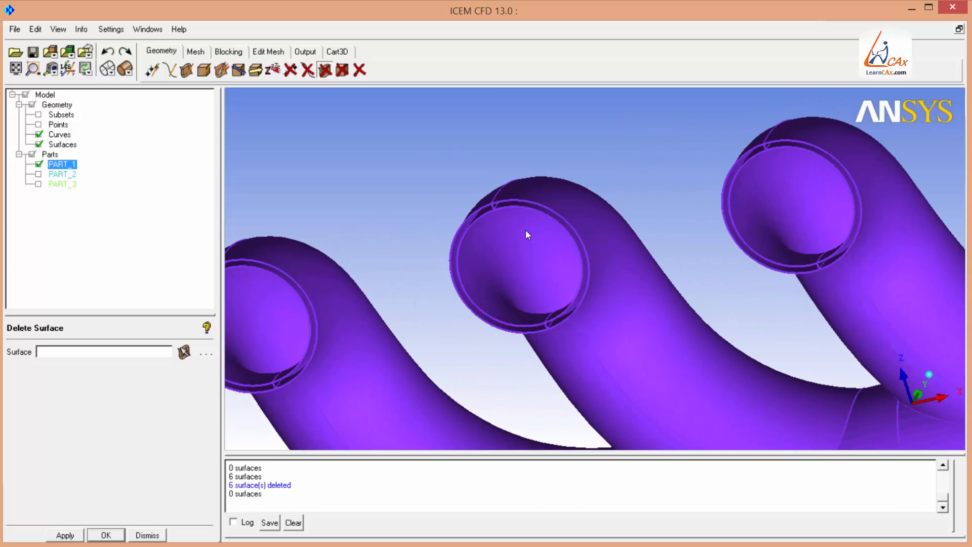
pyautogui.scroll(-4, 551, 155)
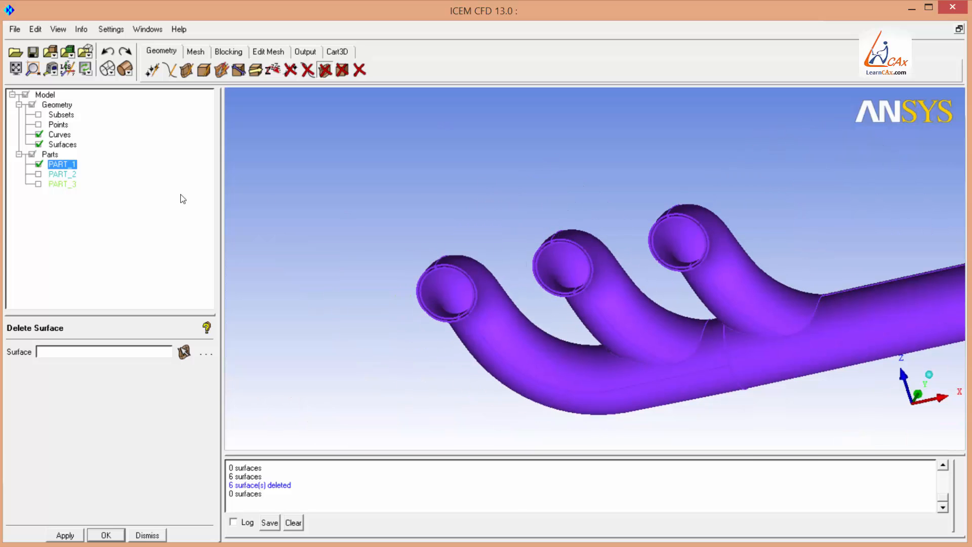
pyautogui.scroll(-4, 534, 190)
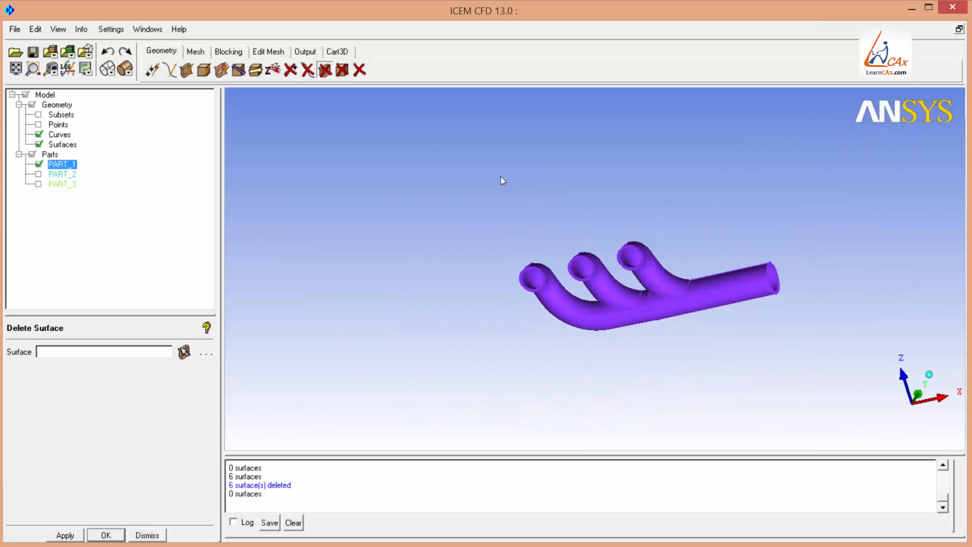
pyautogui.moveTo(501, 178); pyautogui.dragTo(635, 449)
pyautogui.scroll(5, 636, 222)
pyautogui.moveTo(704, 287); pyautogui.dragTo(430, 317, button='middle')
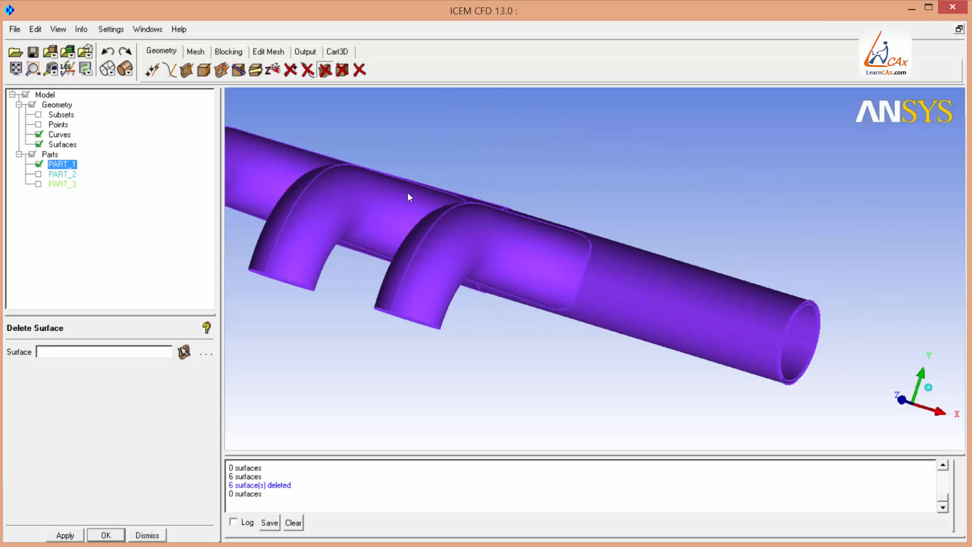
pyautogui.moveTo(407, 192); pyautogui.dragTo(366, 454)
pyautogui.moveTo(575, 380); pyautogui.dragTo(572, 297, button='right')
pyautogui.moveTo(573, 298); pyautogui.dragTo(572, 323, button='middle')
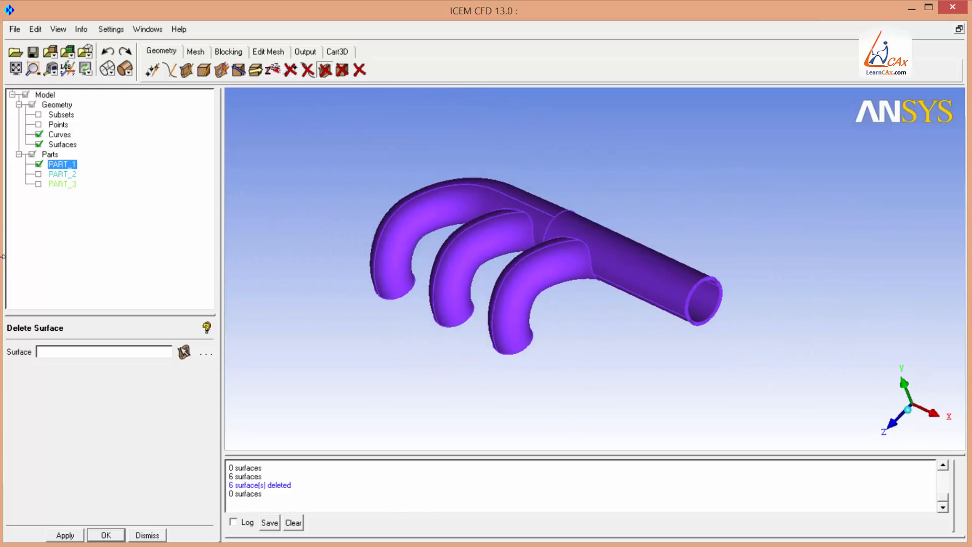
# Hide PART_1 and show only PART_2, the triangular outlet flange.
pyautogui.click(38, 164)
pyautogui.click(39, 174)
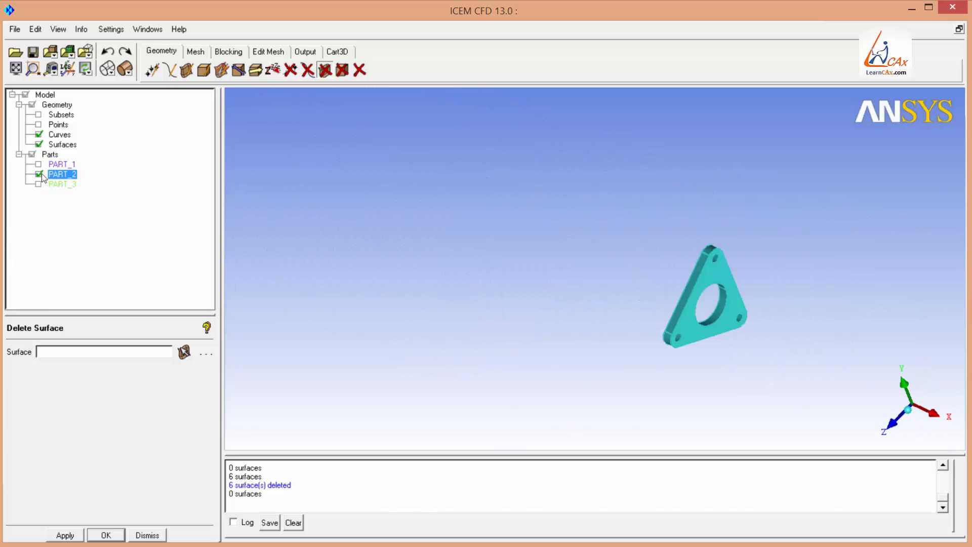
pyautogui.moveTo(643, 393); pyautogui.dragTo(646, 440, button='right')
pyautogui.moveTo(764, 352); pyautogui.dragTo(454, 315, button='middle')
pyautogui.moveTo(470, 396); pyautogui.dragTo(470, 416, button='right')
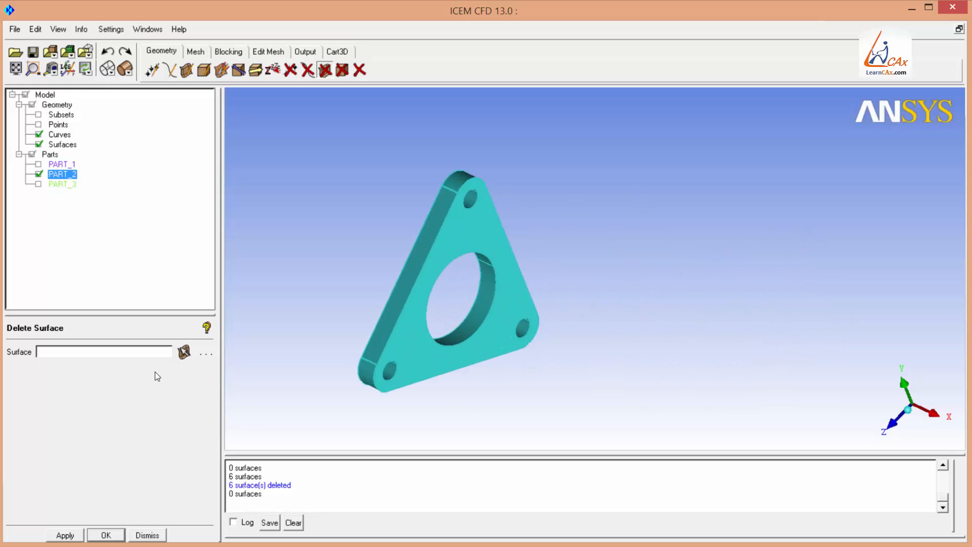
# Delete the two flat faces of the triangular flange.
pyautogui.click(184, 352)
pyautogui.click(475, 226)
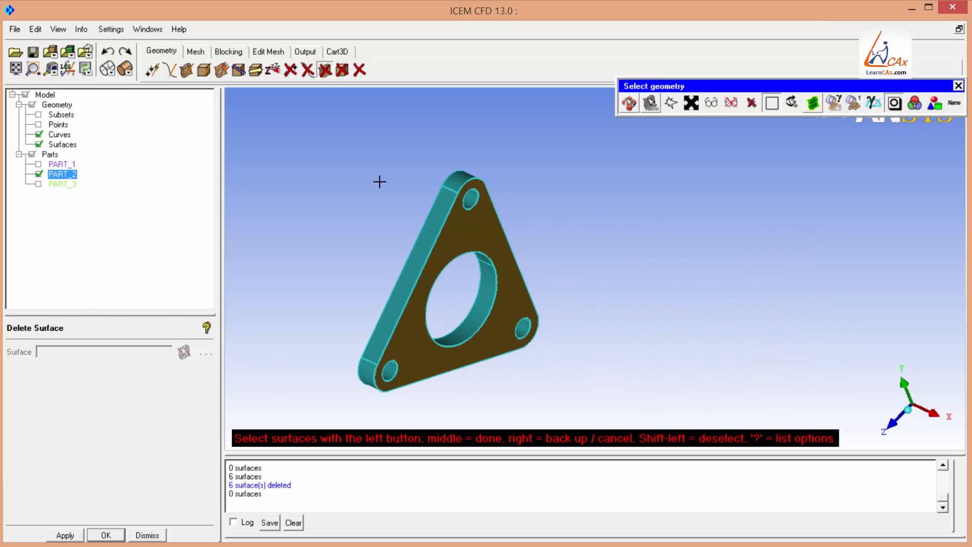
pyautogui.middleClick(379, 181)
pyautogui.click(458, 227)
pyautogui.middleClick(371, 182)
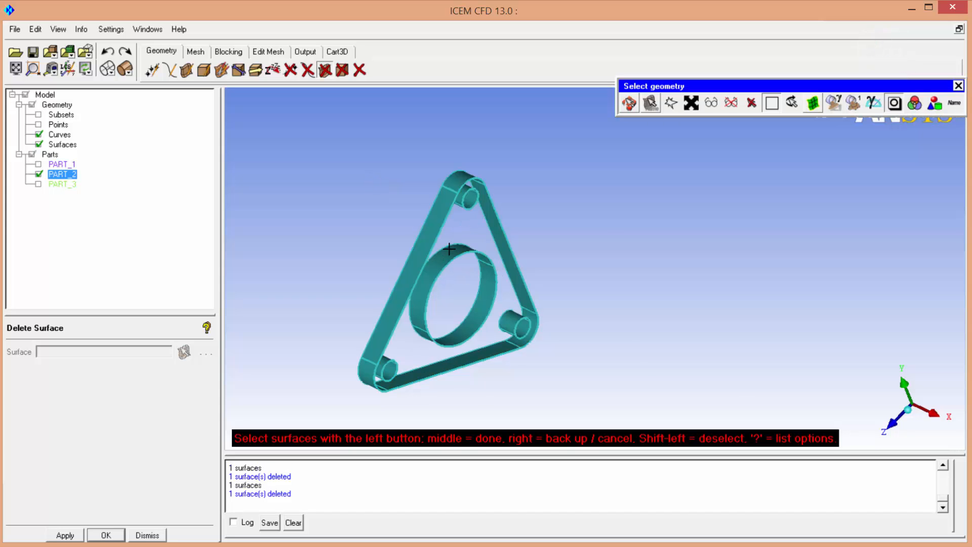
pyautogui.middleClick(484, 240)
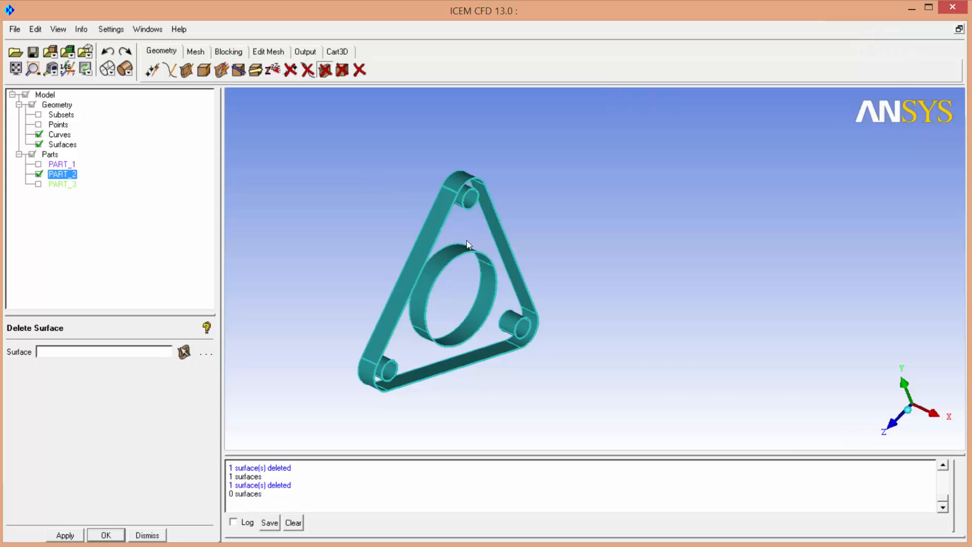
# Hide PART_2 and show only PART_3, the rectangular inlet flange.
pyautogui.click(38, 175)
pyautogui.click(38, 184)
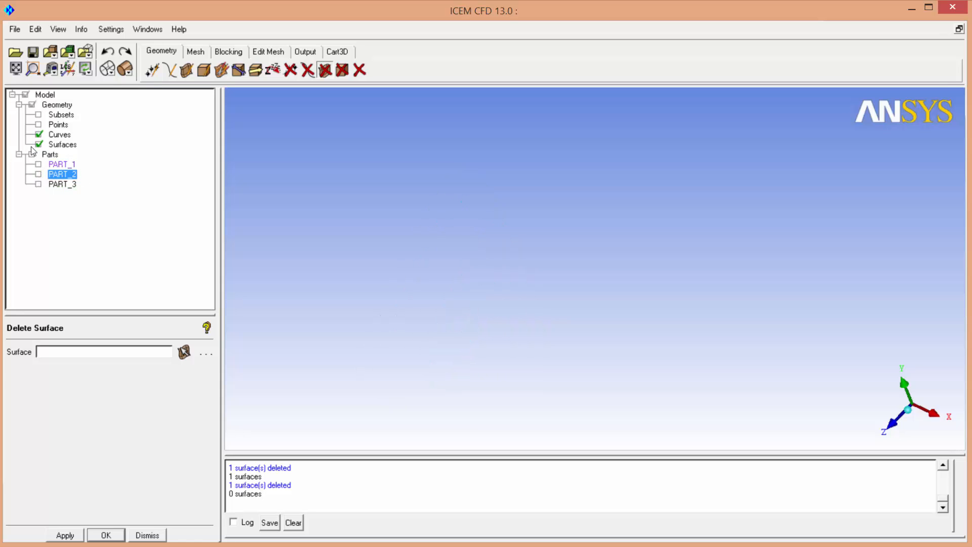
pyautogui.moveTo(485, 254); pyautogui.dragTo(450, 327)
pyautogui.moveTo(450, 326); pyautogui.dragTo(354, 202, button='right')
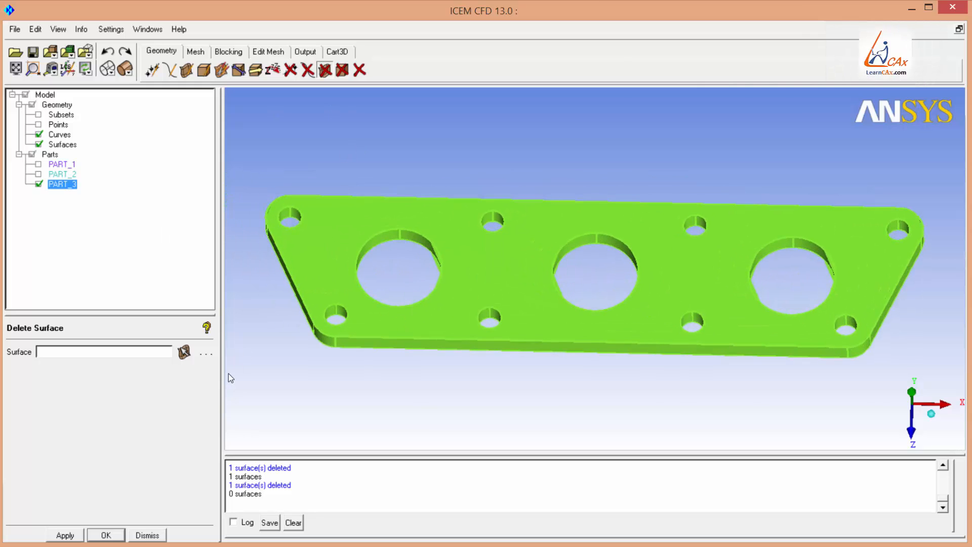
# Delete the two flat faces of the rectangular flange plate.
pyautogui.click(184, 352)
pyautogui.click(382, 218)
pyautogui.middleClick(382, 218)
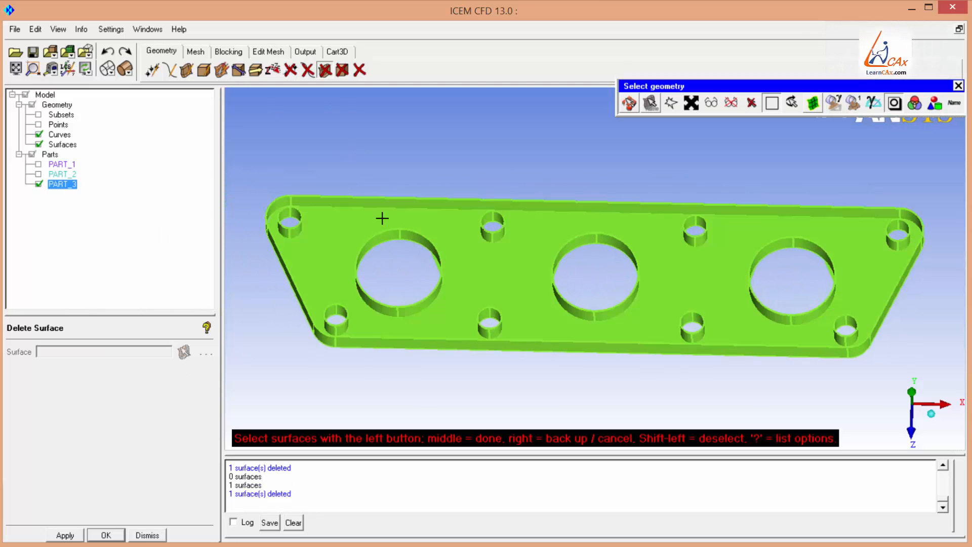
pyautogui.click(397, 210)
pyautogui.middleClick(396, 210)
pyautogui.middleClick(496, 251)
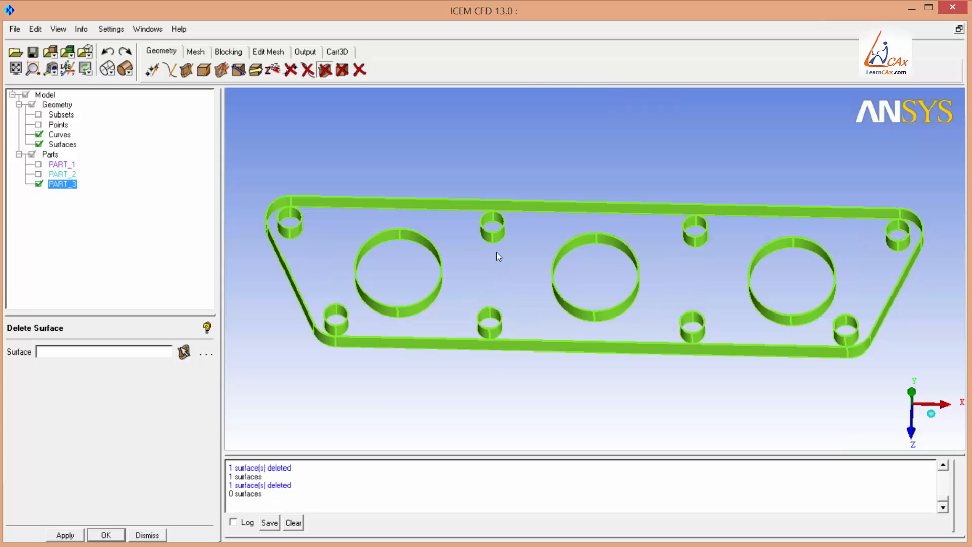
# Show PART_1 and PART_2 again together with PART_3.
pyautogui.moveTo(497, 251); pyautogui.dragTo(481, 312, button='right')
pyautogui.click(38, 164)
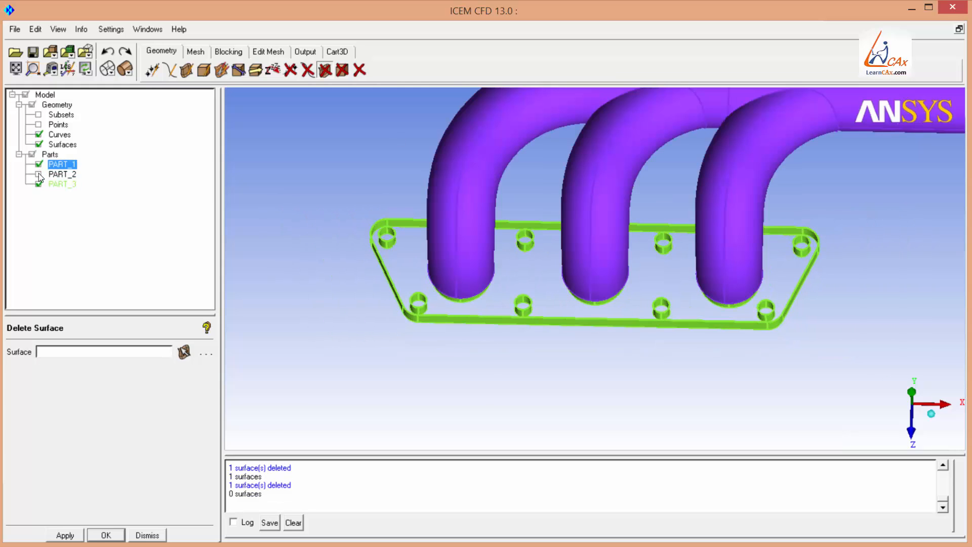
pyautogui.moveTo(411, 305); pyautogui.dragTo(399, 259, button='right')
pyautogui.moveTo(400, 259); pyautogui.dragTo(428, 245)
pyautogui.moveTo(434, 338); pyautogui.dragTo(425, 330, button='right')
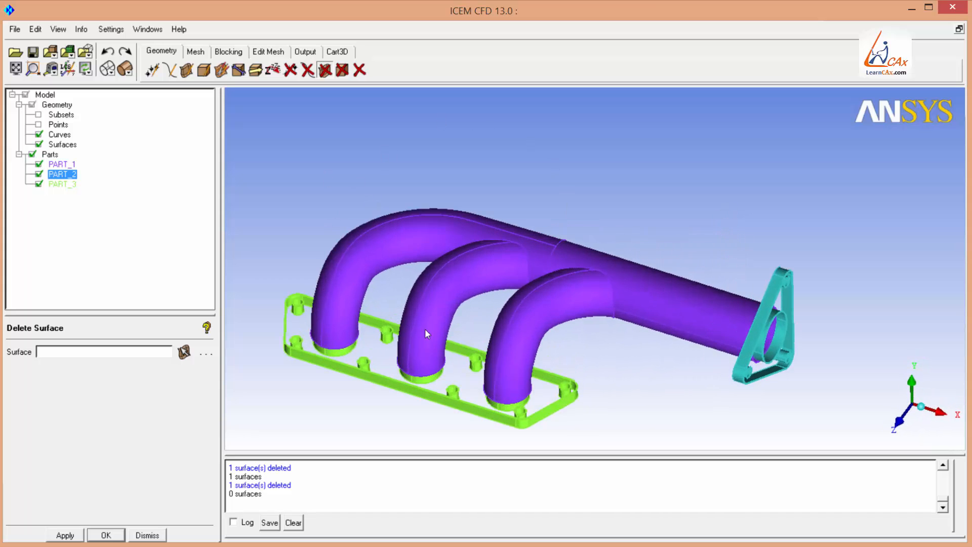
# Orbit and zoom around the assembled manifold and flanges to inspect the outlet flange fit.
pyautogui.moveTo(424, 329); pyautogui.dragTo(432, 304, button='middle')
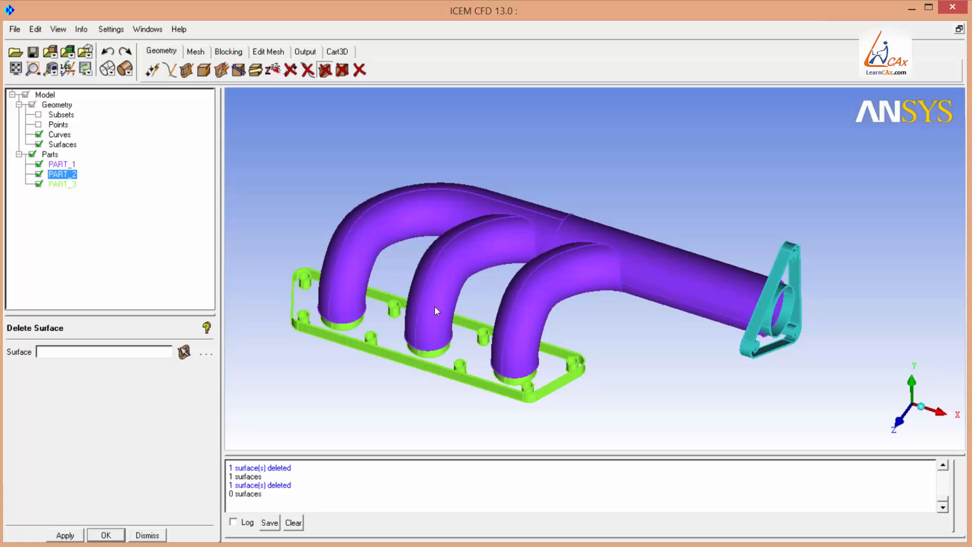
pyautogui.scroll(10, 670, 328)
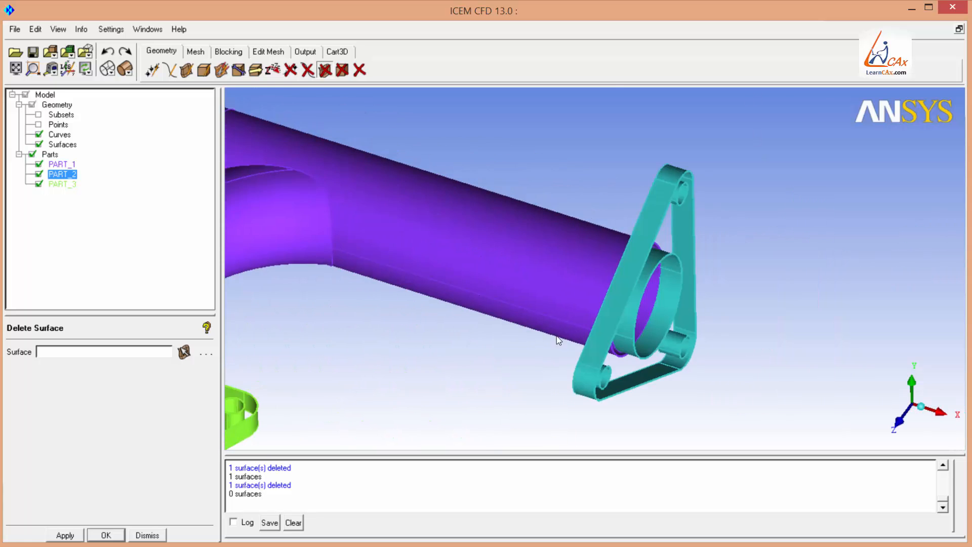
pyautogui.scroll(-5, 393, 224)
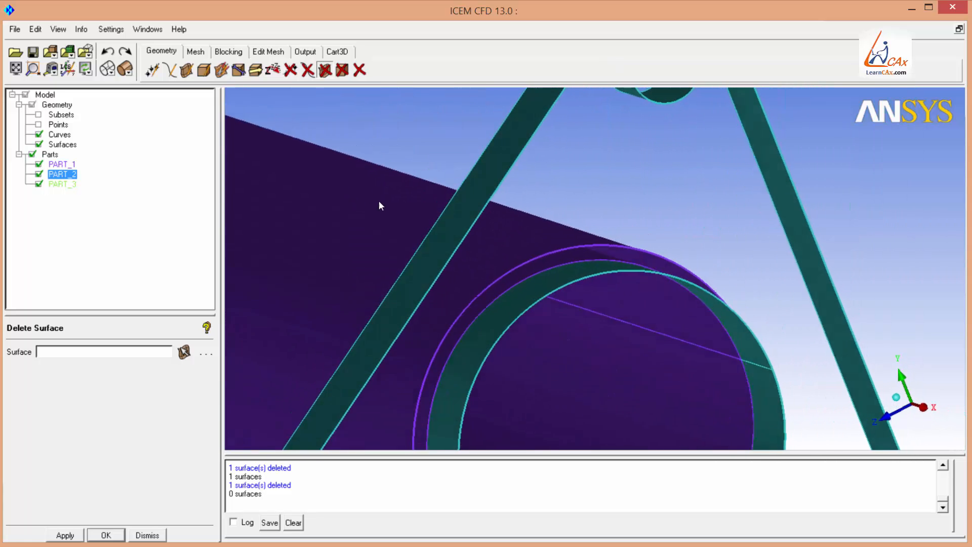
pyautogui.scroll(-3, 606, 261)
pyautogui.scroll(-4, 605, 258)
pyautogui.moveTo(506, 296); pyautogui.dragTo(554, 318)
pyautogui.scroll(-3, 445, 311)
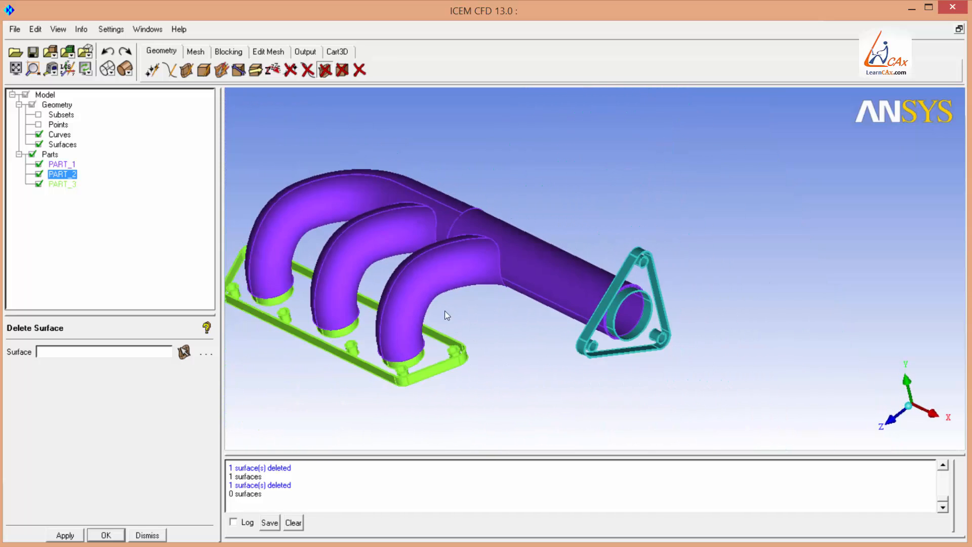
pyautogui.moveTo(445, 311); pyautogui.dragTo(651, 318, button='middle')
pyautogui.scroll(3, 598, 348)
pyautogui.moveTo(585, 252); pyautogui.dragTo(458, 236, button='middle')
pyautogui.moveTo(593, 297); pyautogui.dragTo(619, 294)
pyautogui.moveTo(580, 294); pyautogui.dragTo(651, 289, button='middle')
pyautogui.scroll(-1, 490, 226)
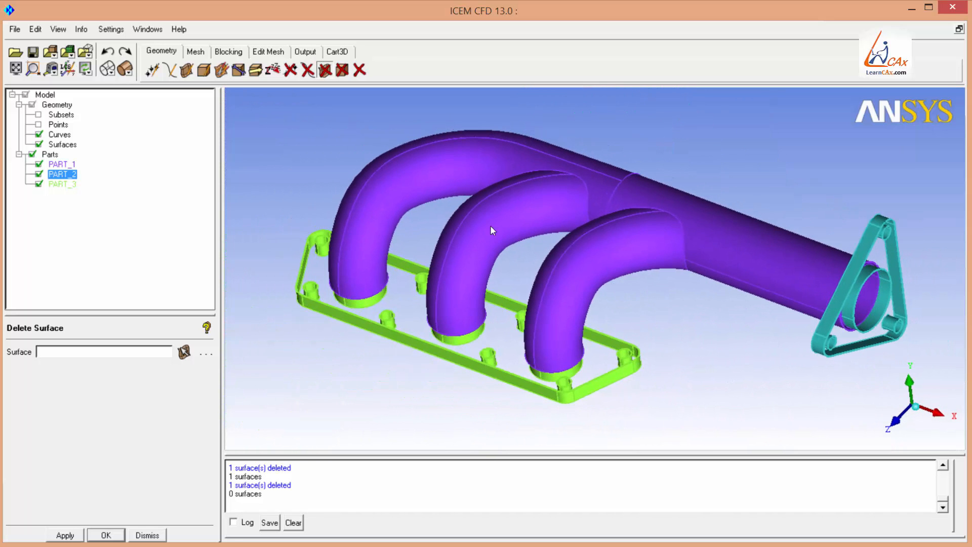
# Delete all curves and all points in the model.
pyautogui.click(307, 70)
pyautogui.click(700, 106)
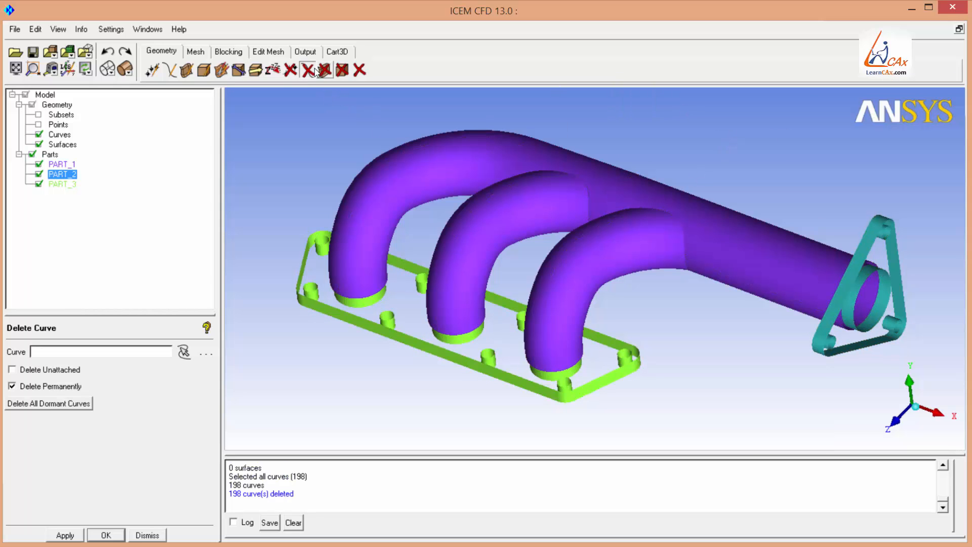
pyautogui.click(291, 69)
pyautogui.click(692, 103)
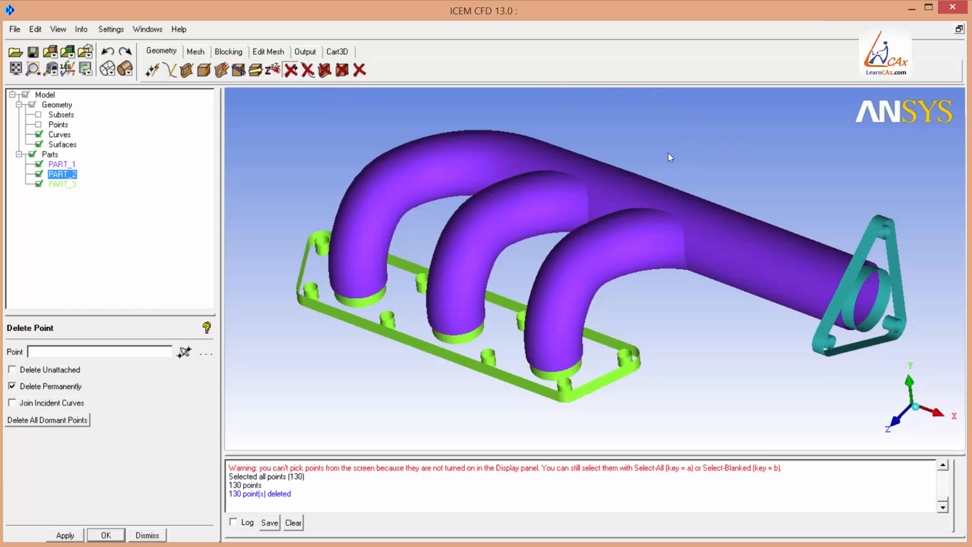
# Run Build Topology on the geometry with a tolerance of 0.2.
pyautogui.click(238, 70)
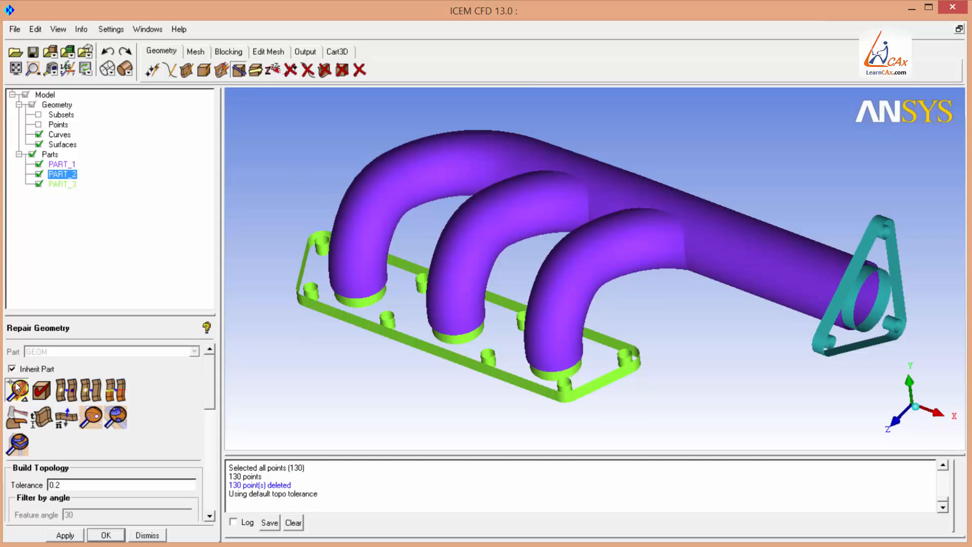
pyautogui.click(65, 535)
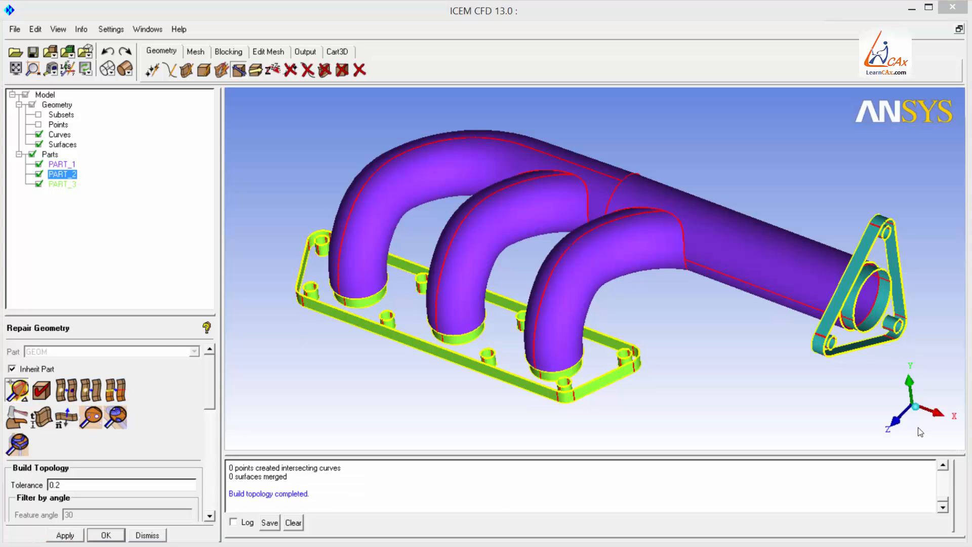
pyautogui.click(917, 407)
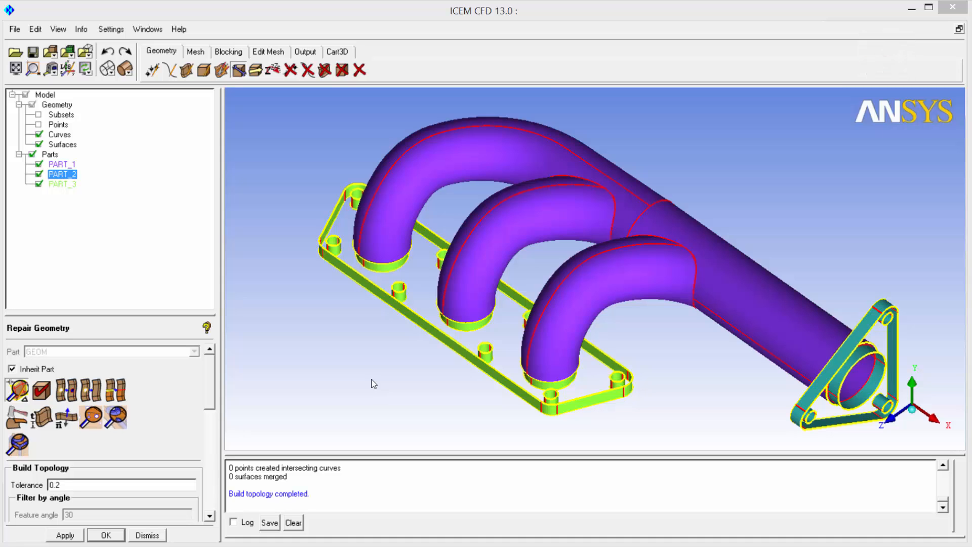
# Start creating a new subset and select the cylindrical surface inside the outlet flange ring.
pyautogui.rightClick(70, 118)
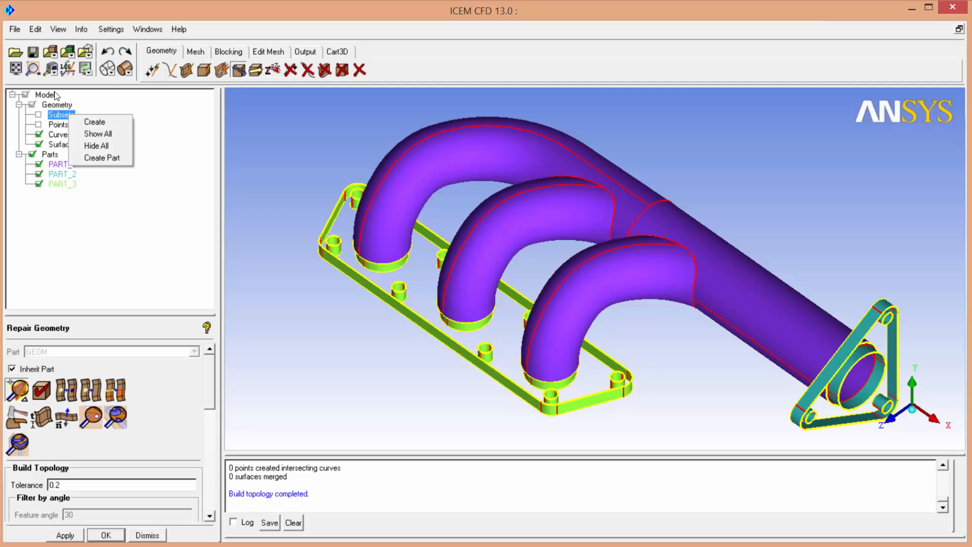
pyautogui.click(91, 122)
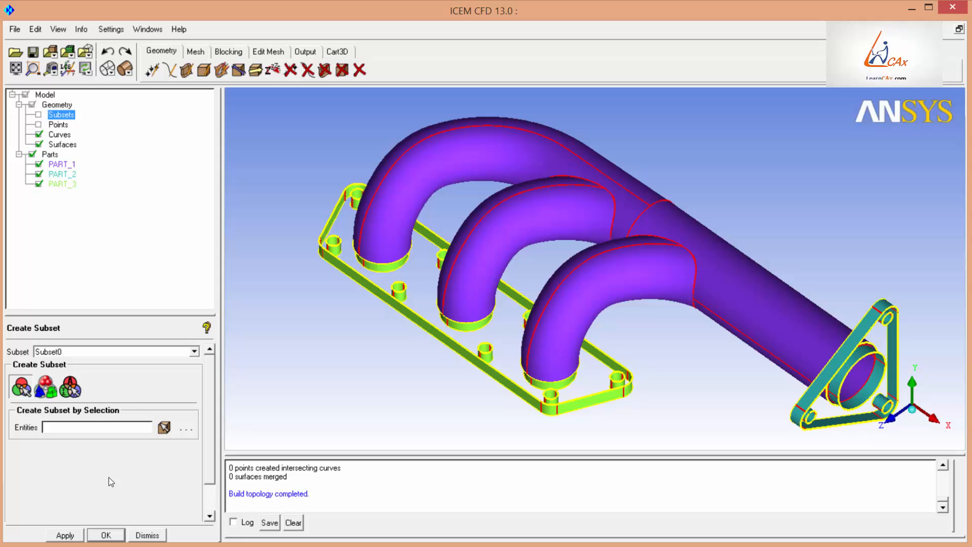
pyautogui.click(164, 427)
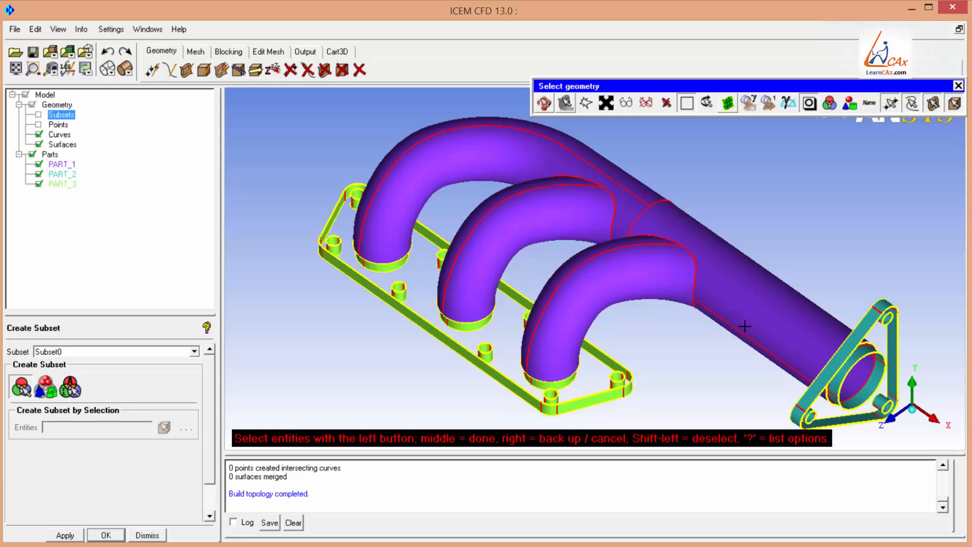
pyautogui.click(545, 103)
pyautogui.moveTo(810, 337); pyautogui.dragTo(519, 297, button='middle')
pyautogui.moveTo(516, 292); pyautogui.dragTo(649, 204, button='right')
pyautogui.moveTo(724, 368); pyautogui.dragTo(550, 364, button='middle')
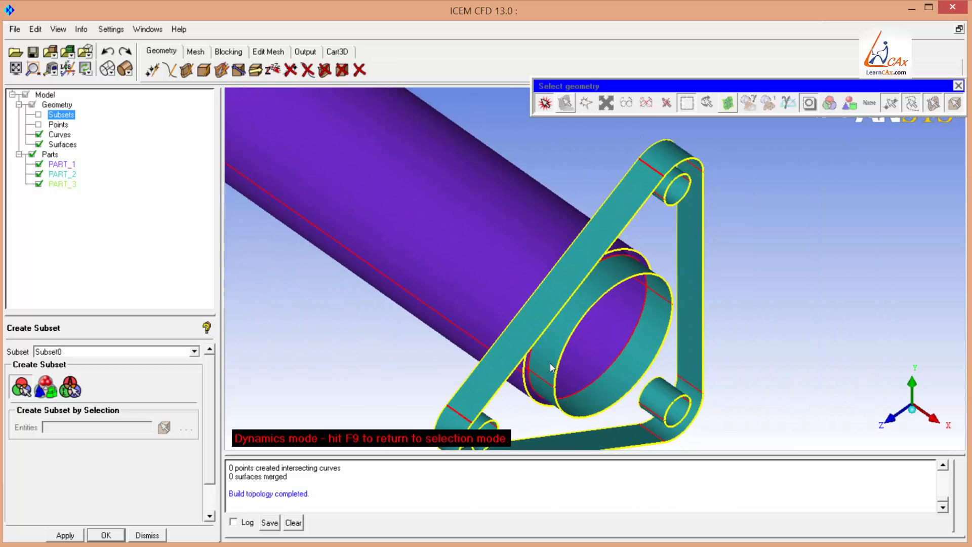
pyautogui.moveTo(470, 304); pyautogui.dragTo(466, 283, button='right')
pyautogui.press('F9')
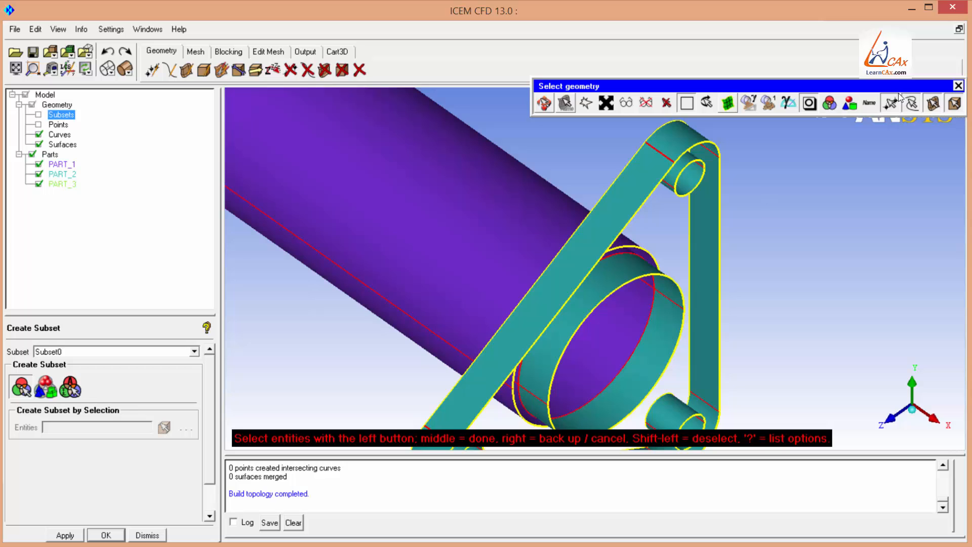
pyautogui.click(911, 103)
pyautogui.click(651, 350)
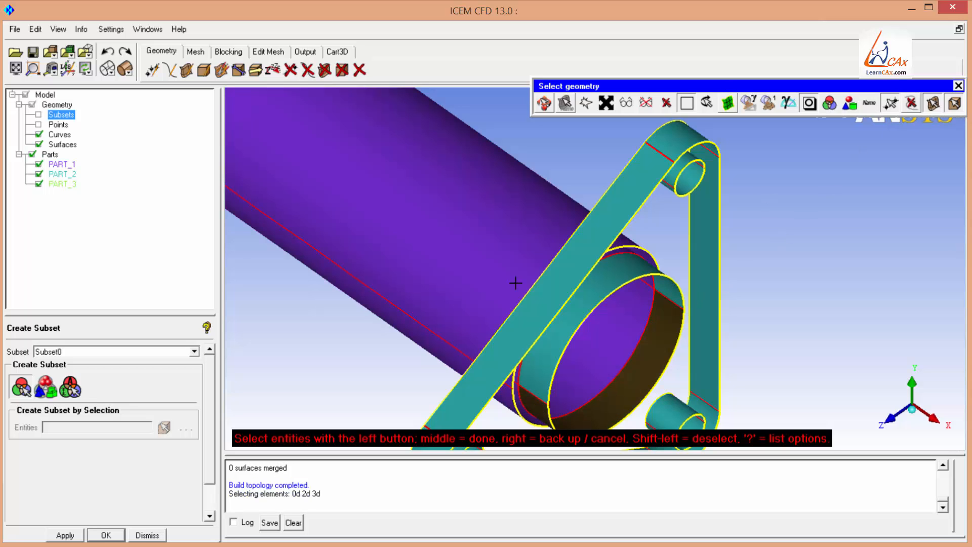
pyautogui.scroll(2, 664, 301)
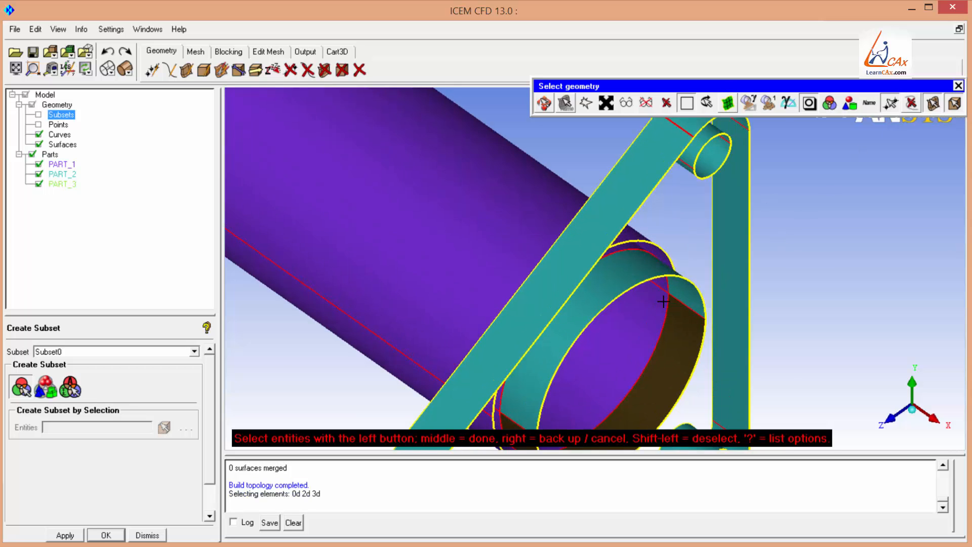
pyautogui.scroll(-2, 663, 302)
pyautogui.scroll(-2, 663, 302)
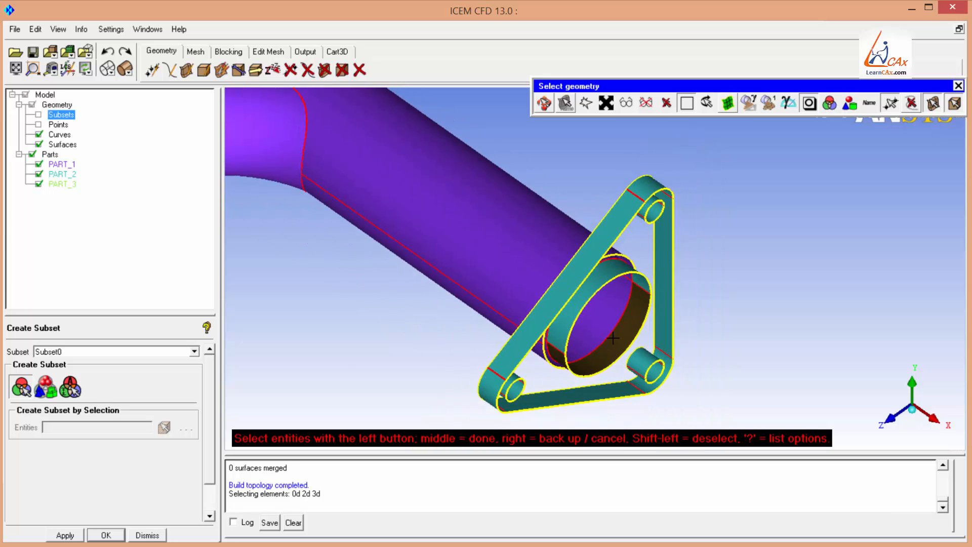
# Name the subset WET-SURFACE and finish the surface selection.
pyautogui.doubleClick(74, 352)
pyautogui.write('WET-SURFACE')
pyautogui.middleClick(604, 227)
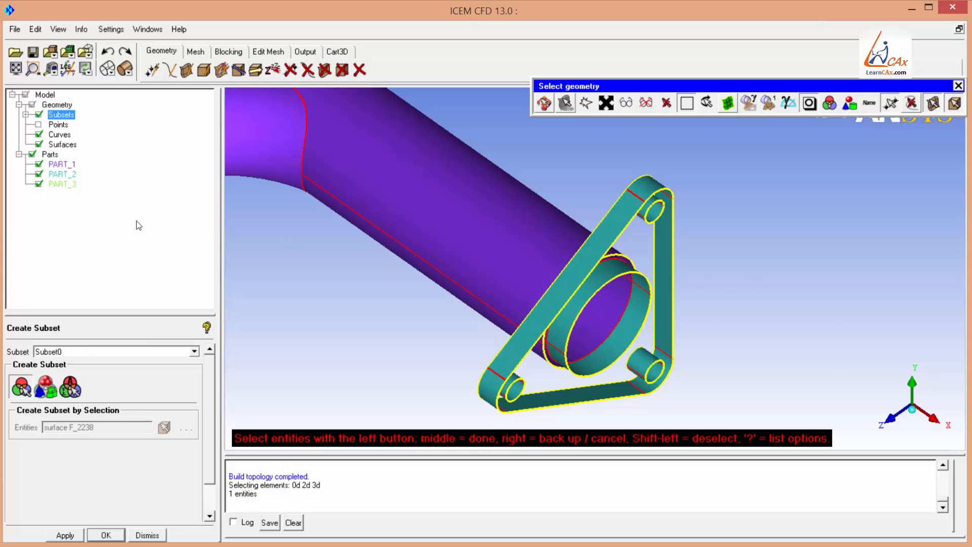
# Display only the WET-SURFACE subset by hiding all other surfaces, and close the selection.
pyautogui.click(25, 114)
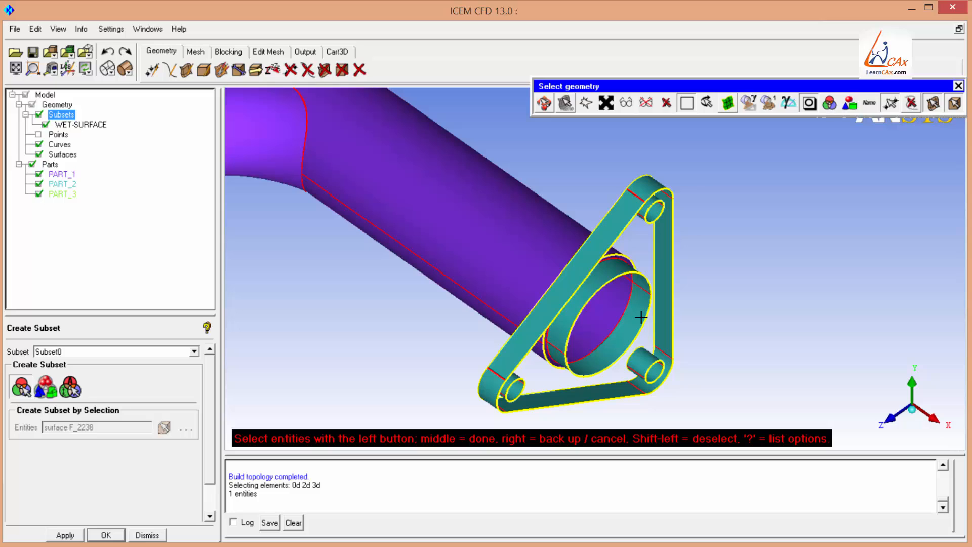
pyautogui.click(39, 154)
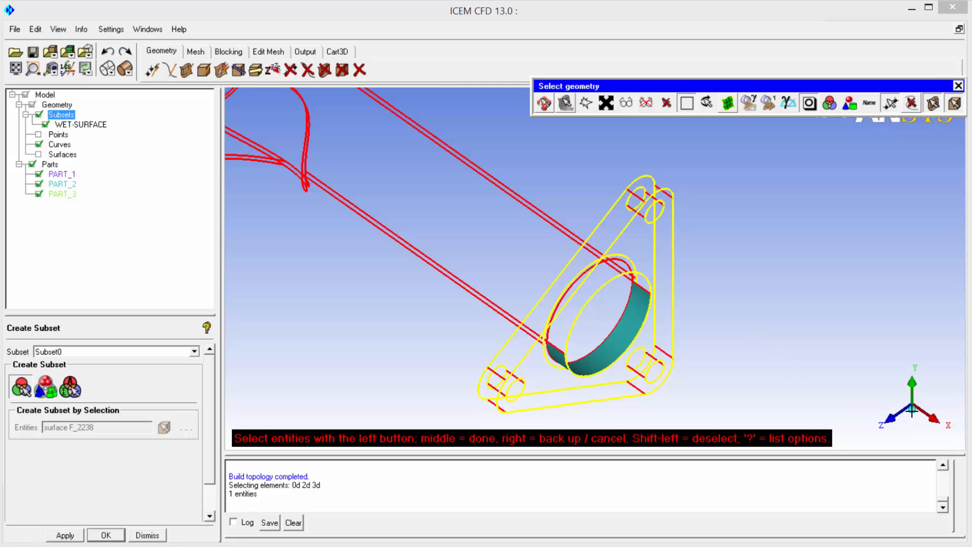
pyautogui.press('F9')
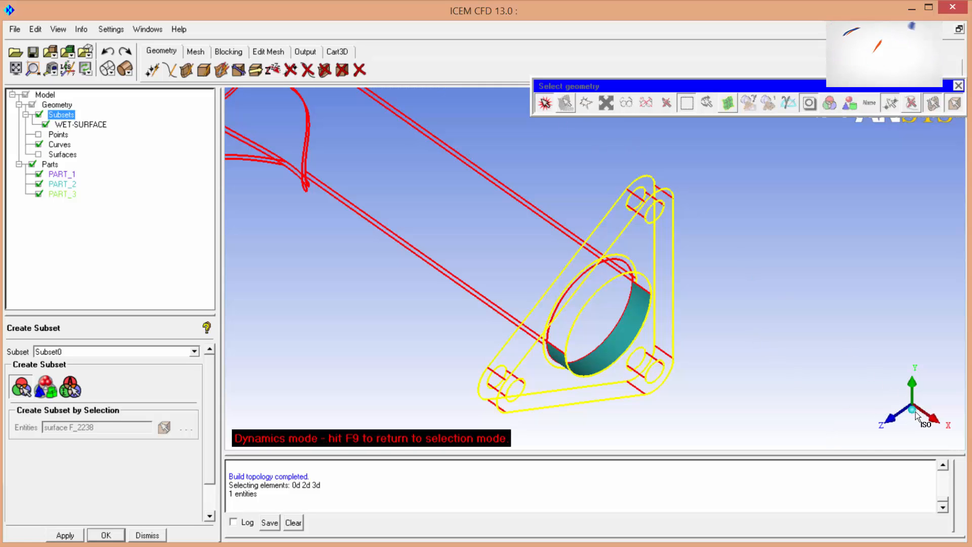
pyautogui.moveTo(637, 298); pyautogui.dragTo(921, 390, button='middle')
pyautogui.moveTo(487, 219); pyautogui.dragTo(671, 269, button='middle')
pyautogui.moveTo(621, 369); pyautogui.dragTo(646, 294, button='right')
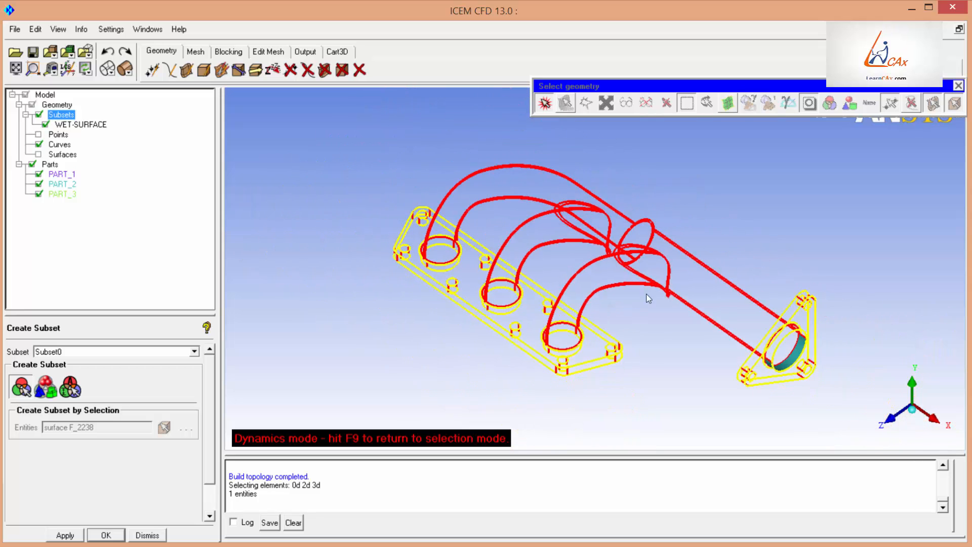
pyautogui.moveTo(646, 293); pyautogui.dragTo(504, 202)
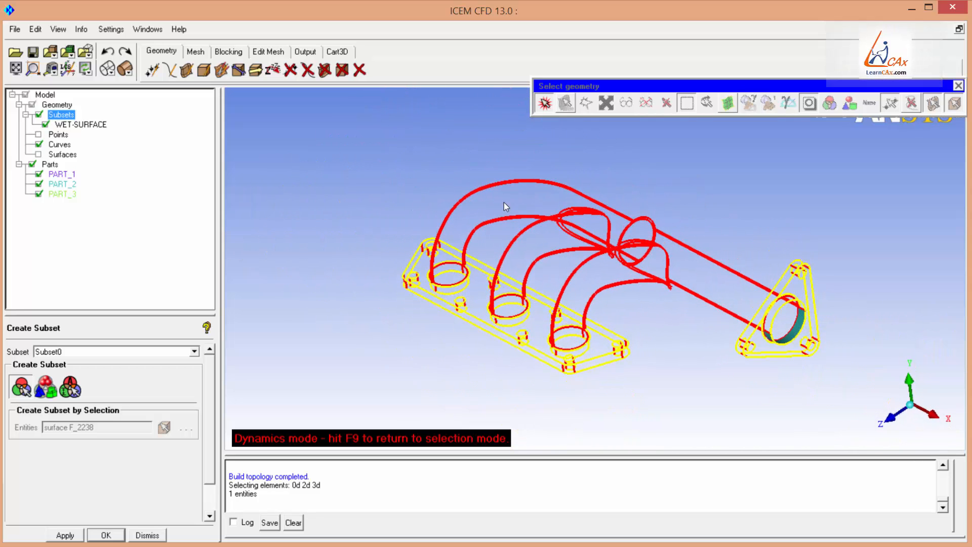
pyautogui.click(912, 411)
pyautogui.click(544, 104)
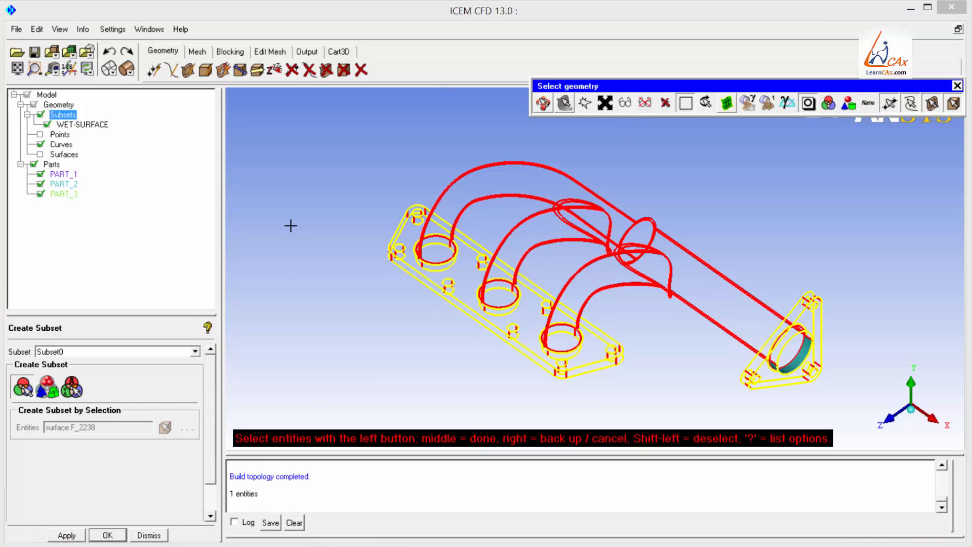
pyautogui.middleClick(291, 221)
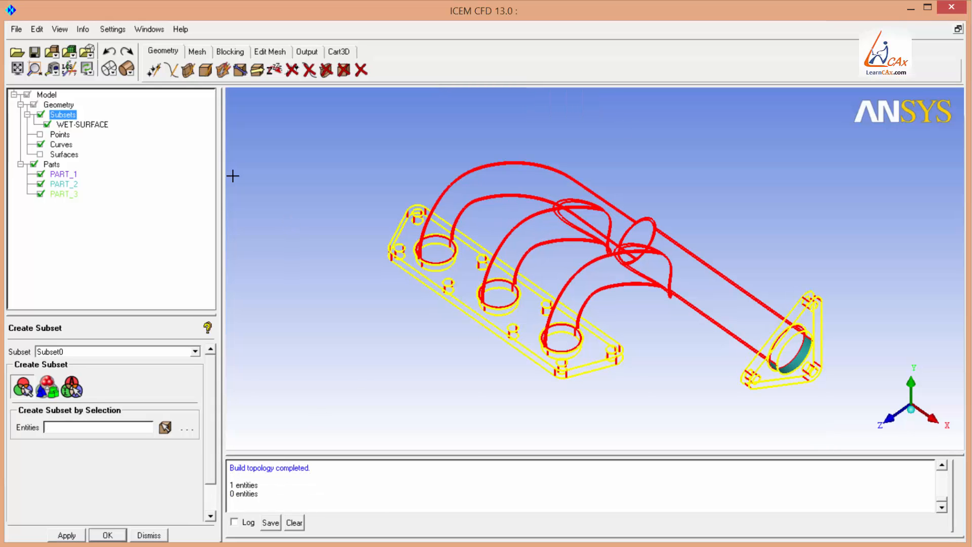
# Modify the WET-SURFACE subset by adding layers with the All Attached flood-fill method.
pyautogui.rightClick(88, 125)
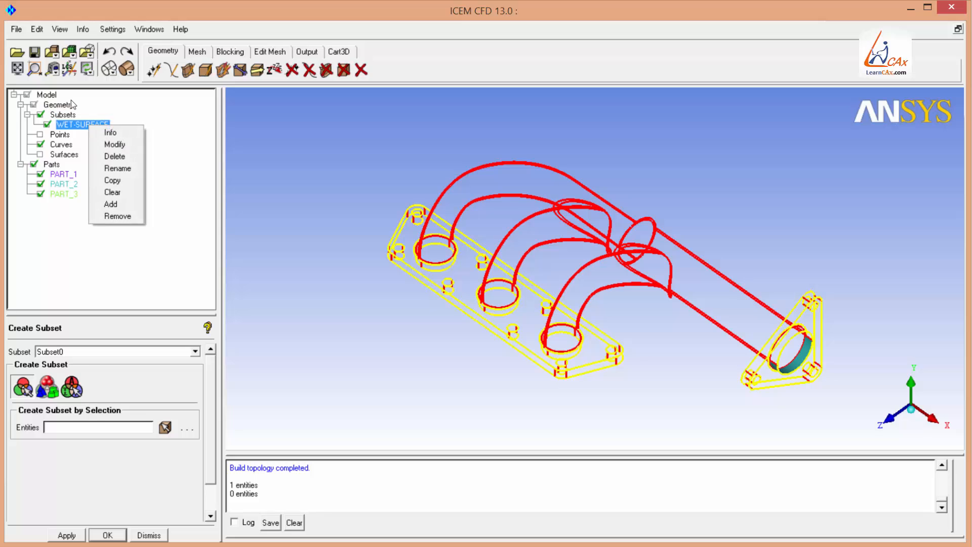
pyautogui.click(111, 145)
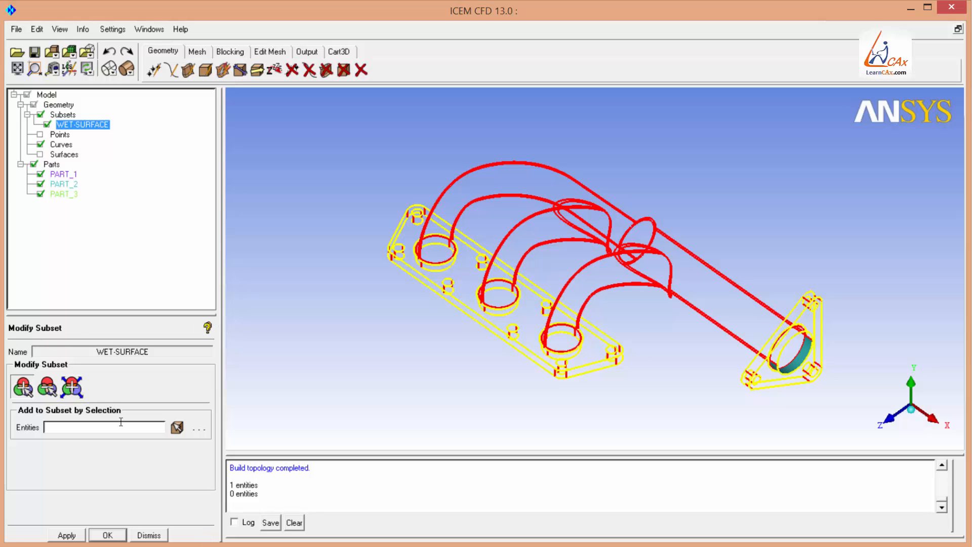
pyautogui.click(72, 386)
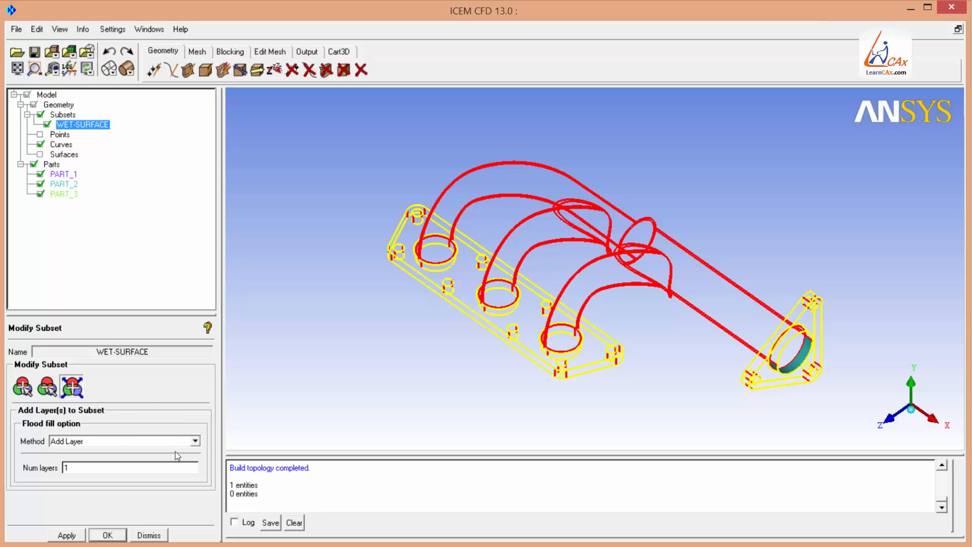
pyautogui.click(195, 441)
pyautogui.click(81, 462)
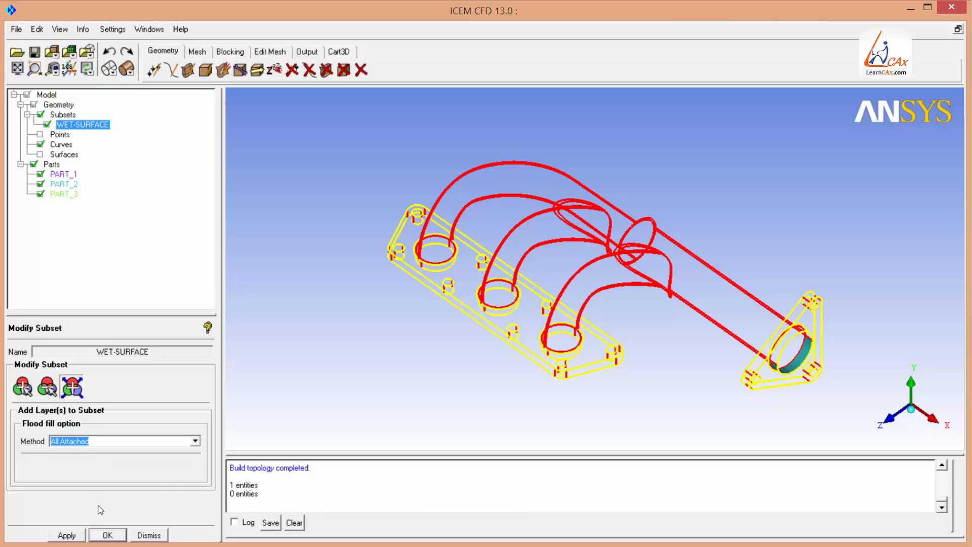
pyautogui.click(67, 536)
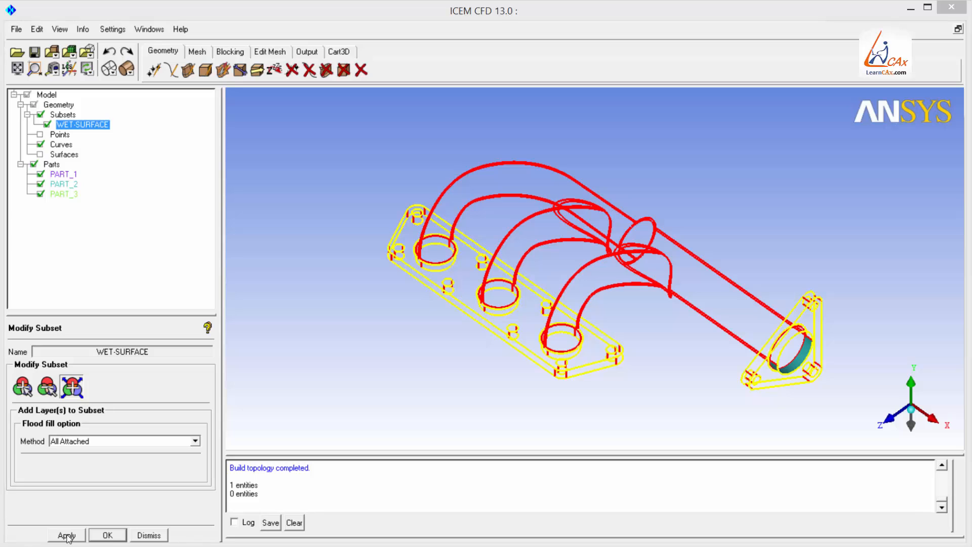
pyautogui.click(67, 536)
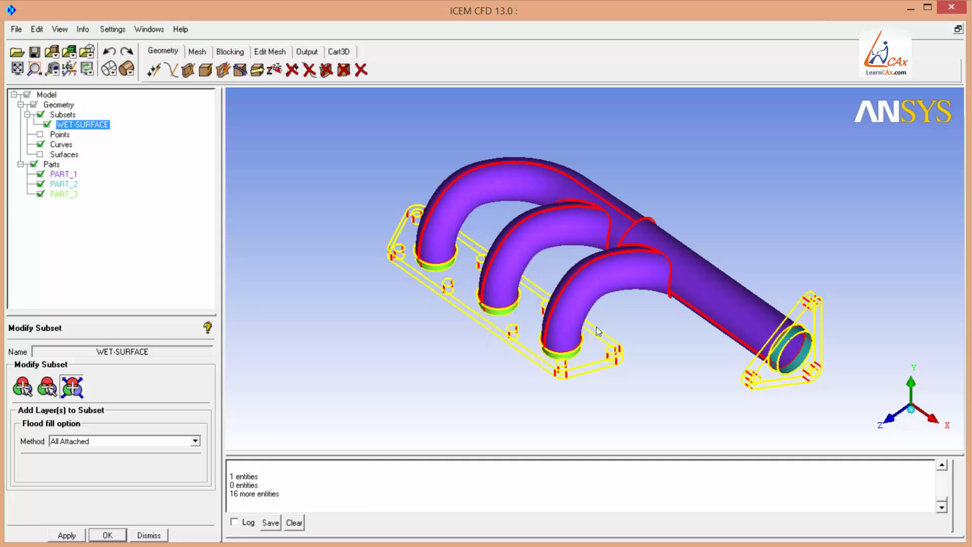
# Orbit and zoom around the manifold to inspect the surfaces now in the WET-SURFACE subset, then fit the view.
pyautogui.moveTo(580, 310); pyautogui.dragTo(586, 266, button='right')
pyautogui.moveTo(765, 385); pyautogui.dragTo(520, 262, button='middle')
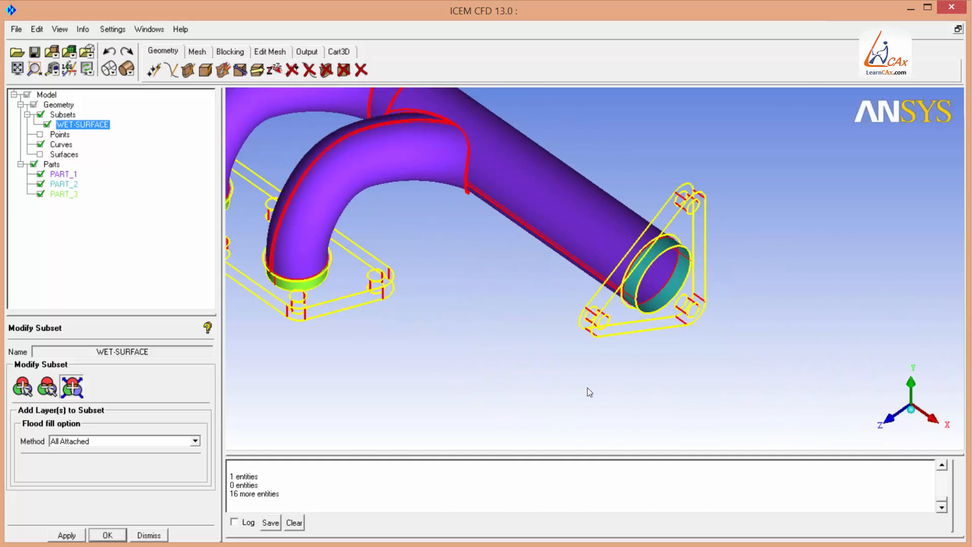
pyautogui.moveTo(587, 388); pyautogui.dragTo(607, 294, button='right')
pyautogui.moveTo(713, 208); pyautogui.dragTo(655, 272, button='middle')
pyautogui.moveTo(655, 271); pyautogui.dragTo(564, 172)
pyautogui.moveTo(565, 172); pyautogui.dragTo(576, 270, button='right')
pyautogui.moveTo(576, 269); pyautogui.dragTo(717, 266, button='middle')
pyautogui.moveTo(546, 295)
pyautogui.mouseDown()
pyautogui.moveTo(531, 274)
pyautogui.moveTo(550, 287)
pyautogui.mouseUp()
pyautogui.click(905, 396)
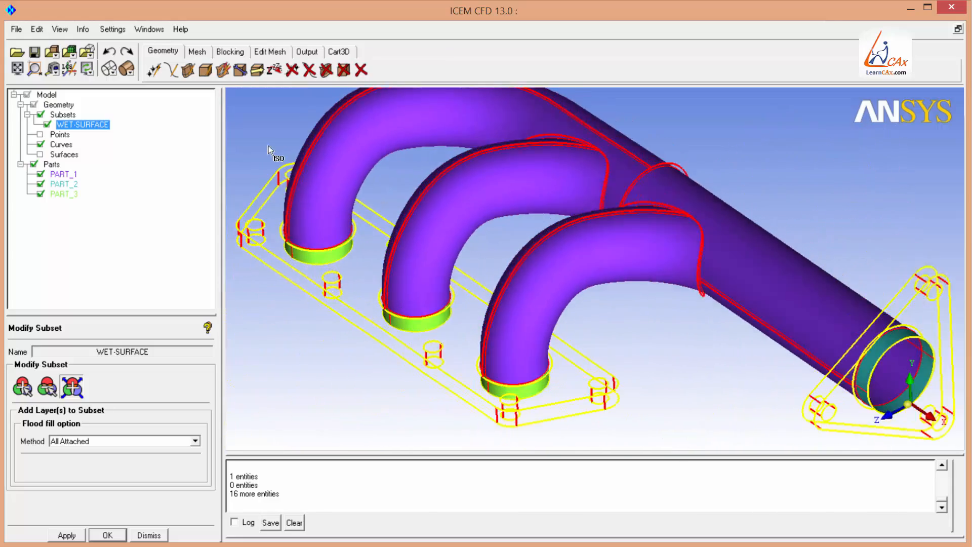
pyautogui.click(17, 70)
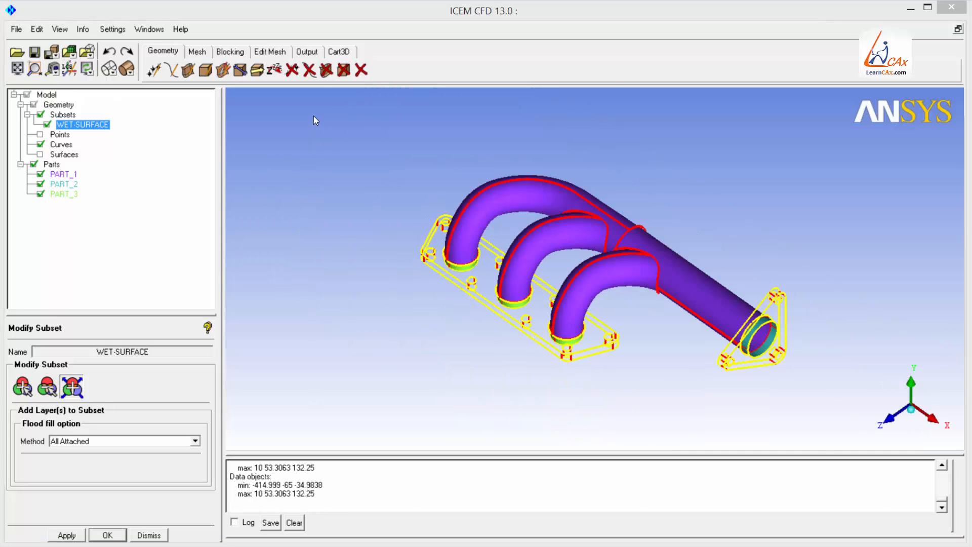
# Delete all remaining curves and all points from the geometry again.
pyautogui.click(309, 70)
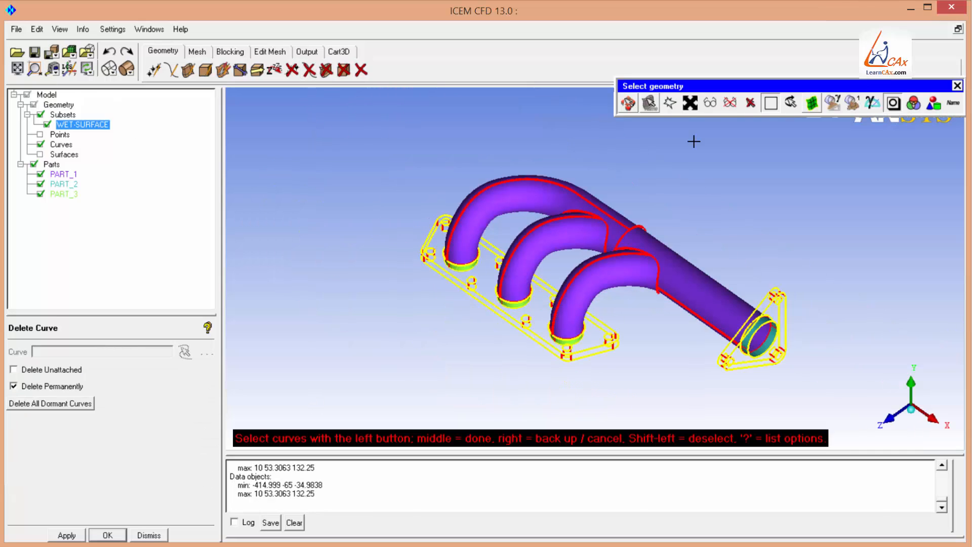
pyautogui.click(691, 101)
pyautogui.middleClick(555, 89)
pyautogui.click(293, 70)
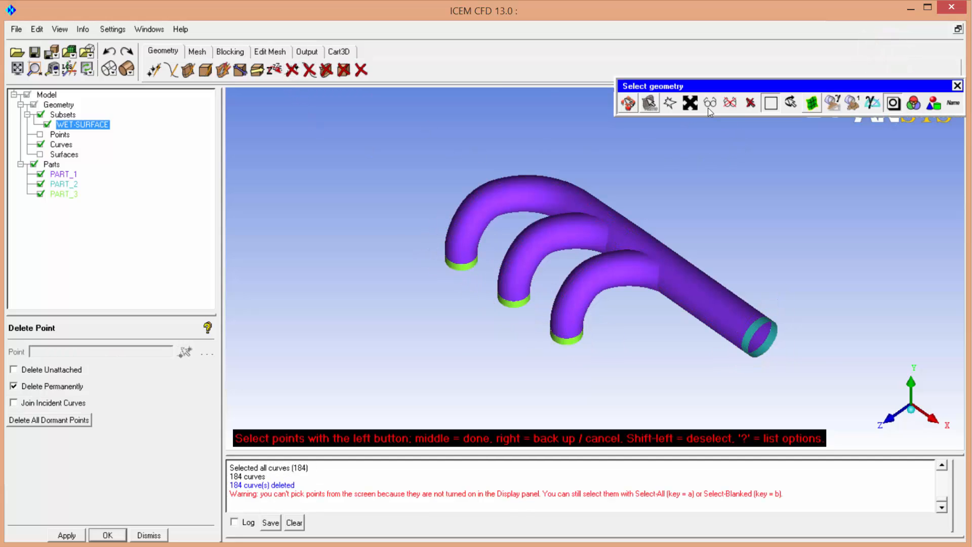
pyautogui.click(699, 101)
pyautogui.middleClick(555, 88)
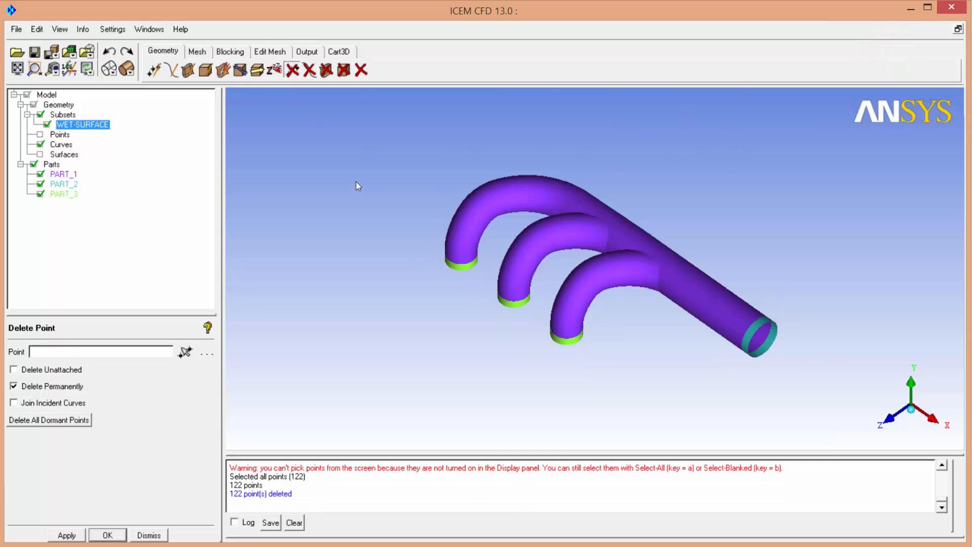
# Create a new part named MANIFOLD-WALL from all surfaces in the WET-SURFACE subset.
pyautogui.rightClick(60, 165)
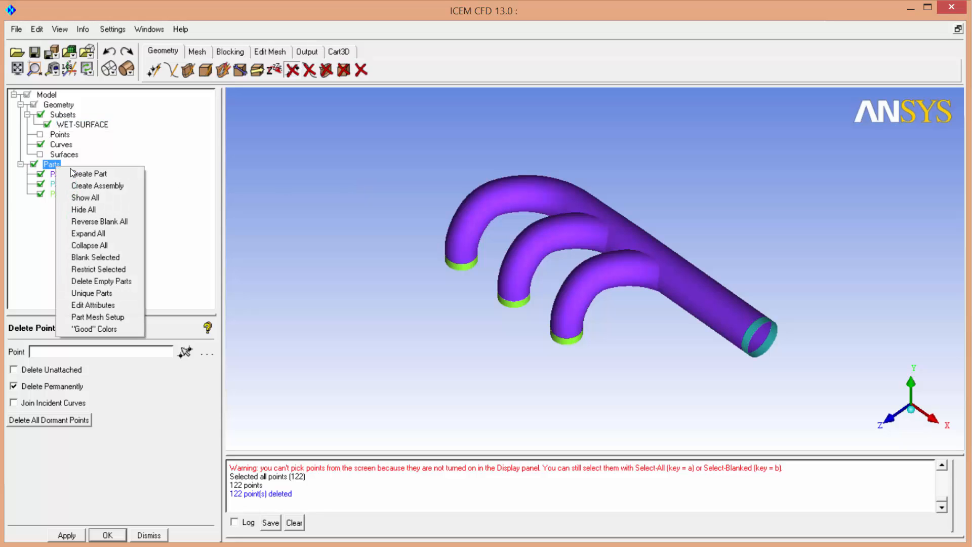
pyautogui.click(81, 172)
pyautogui.tripleClick(81, 357)
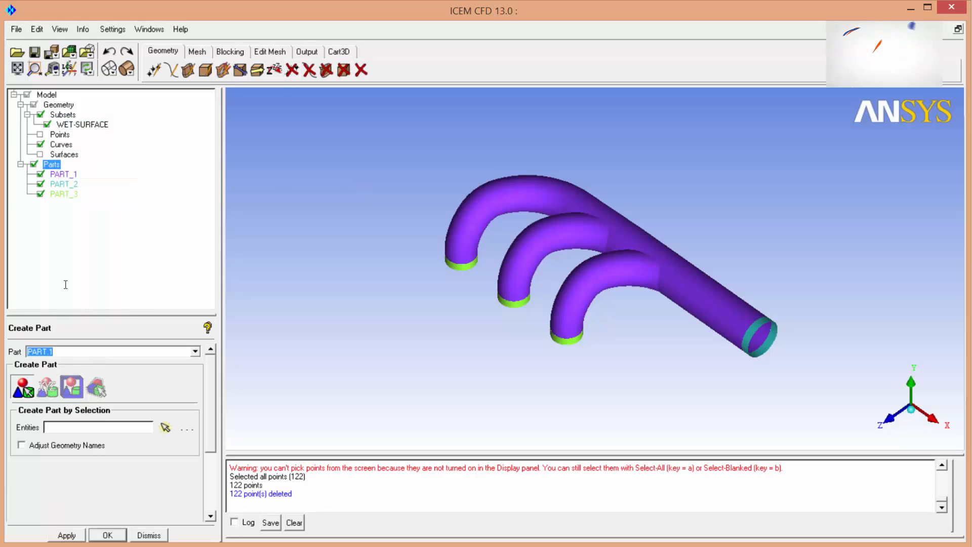
pyautogui.write('MANIF')
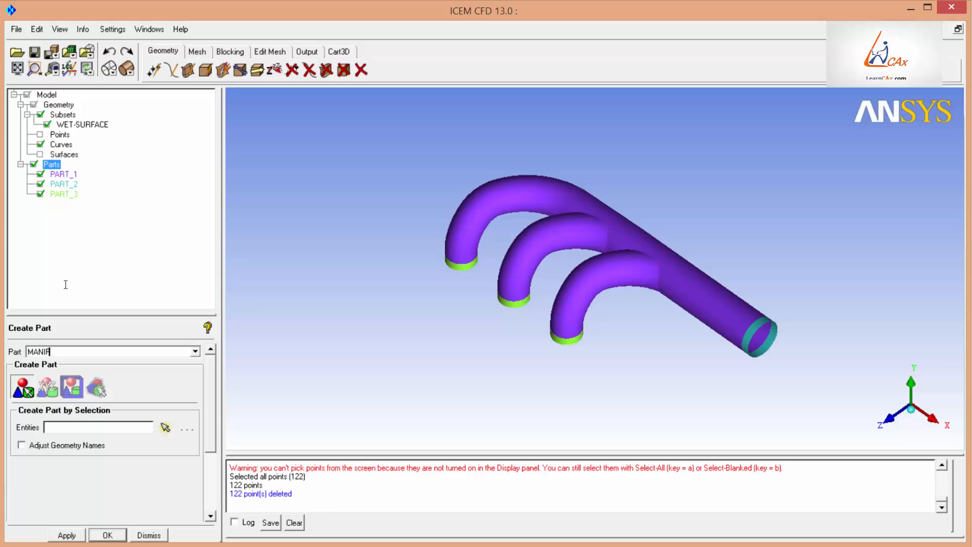
pyautogui.write('OLD-WALL')
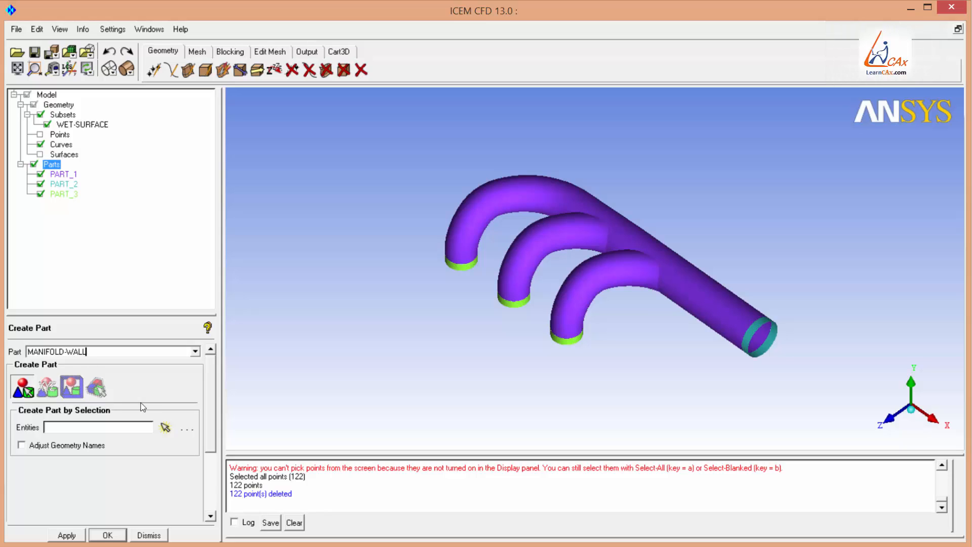
pyautogui.click(165, 428)
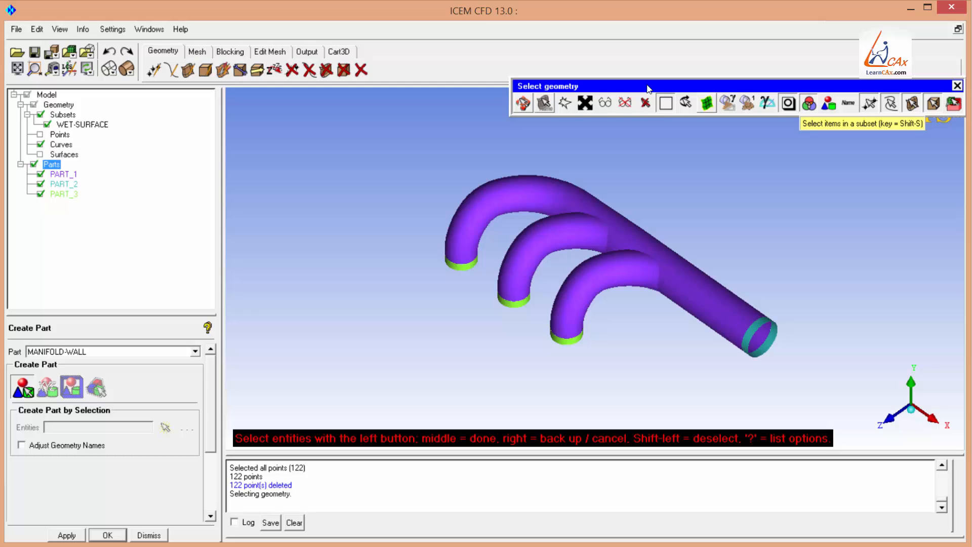
pyautogui.click(809, 103)
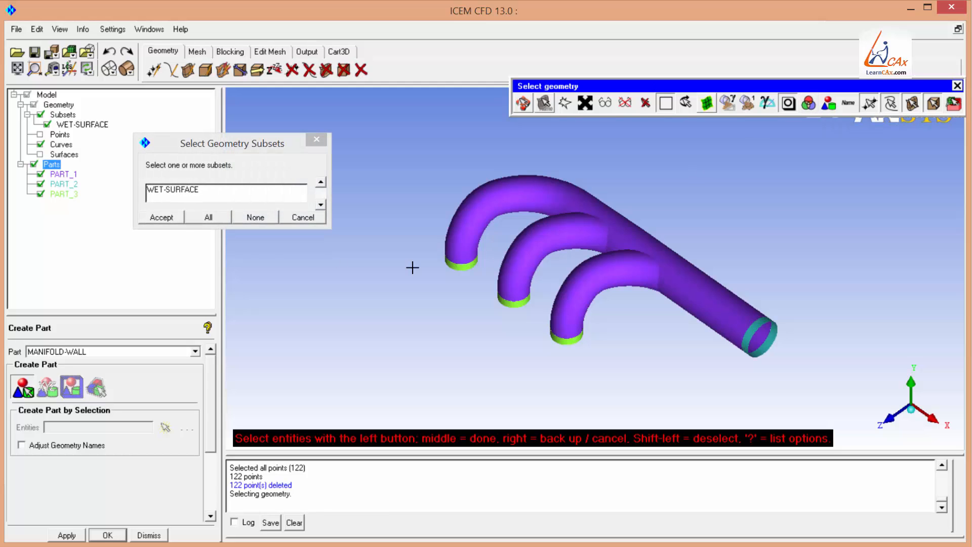
pyautogui.click(168, 218)
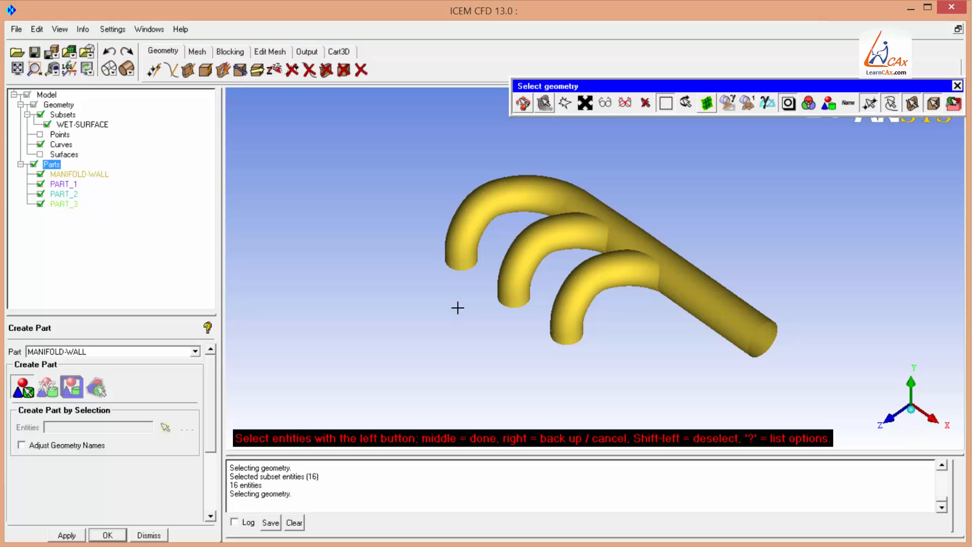
# Delete the WET-SURFACE subset.
pyautogui.middleClick(446, 290)
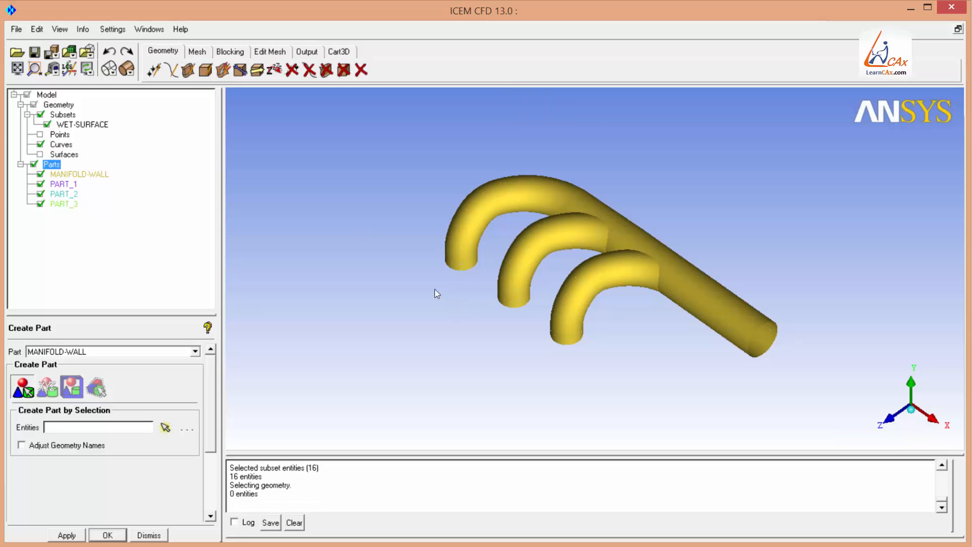
pyautogui.rightClick(84, 126)
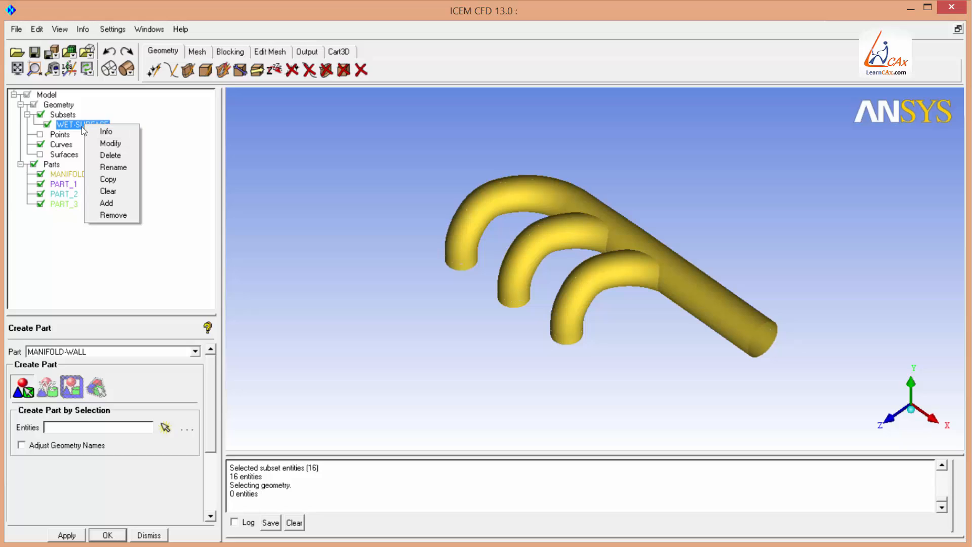
pyautogui.click(110, 155)
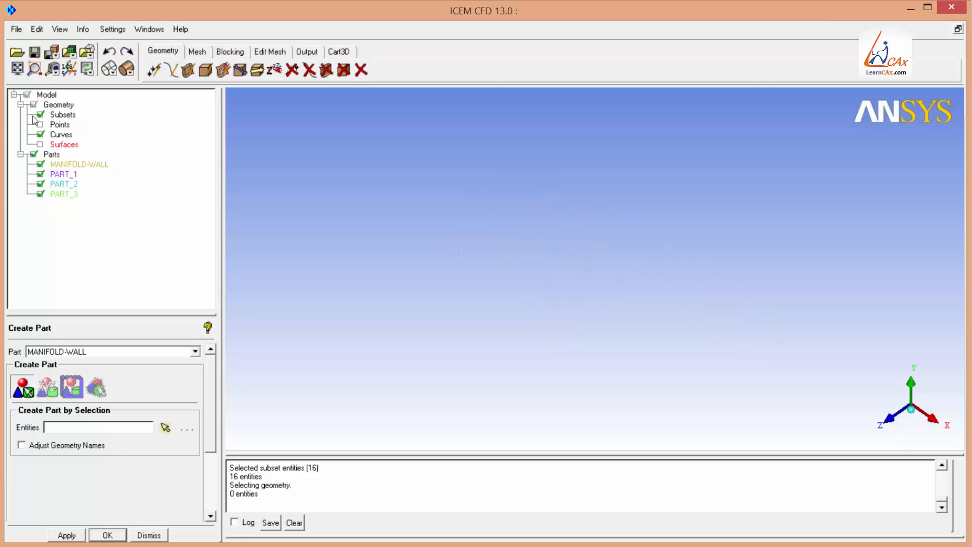
# Display all surfaces, hide the MANIFOLD-WALL part, and delete every other visible surface.
pyautogui.click(40, 144)
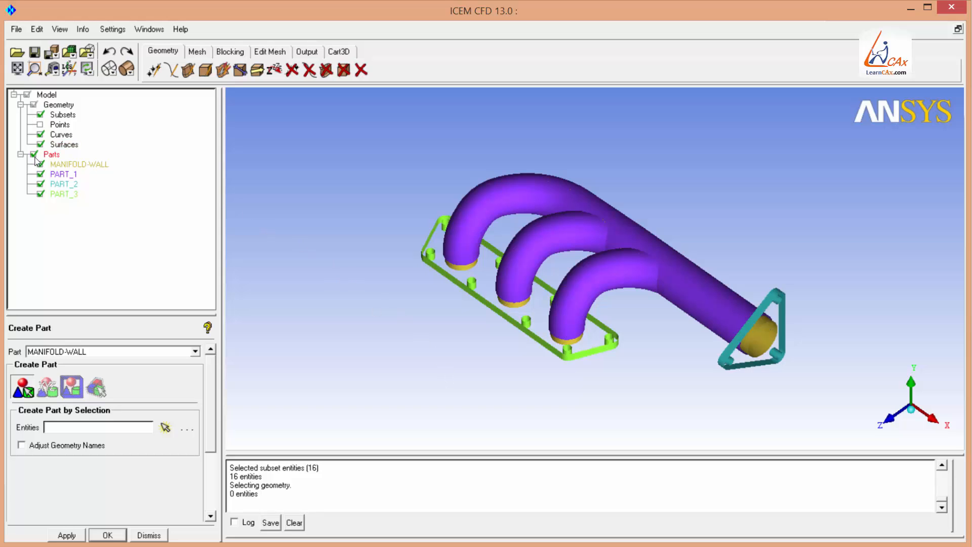
pyautogui.scroll(5, 454, 325)
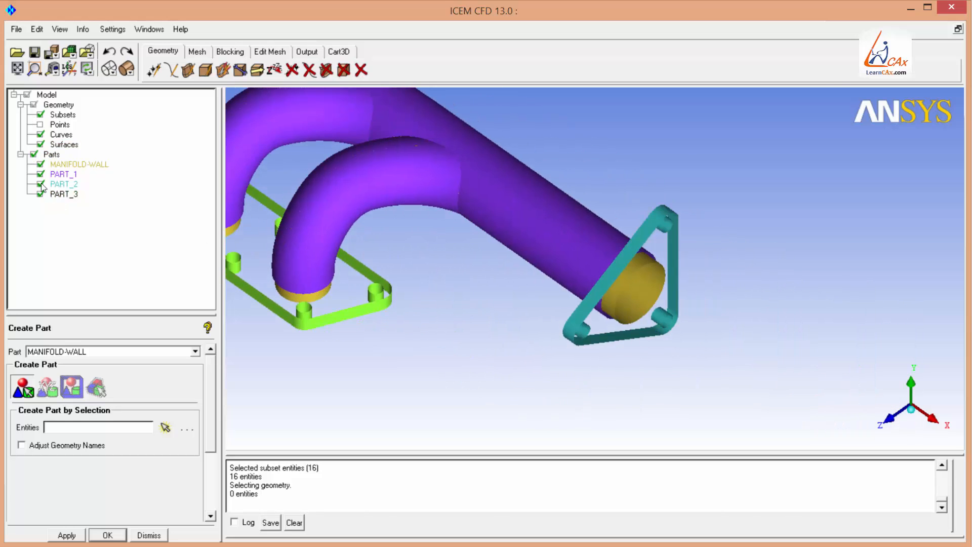
pyautogui.click(66, 164)
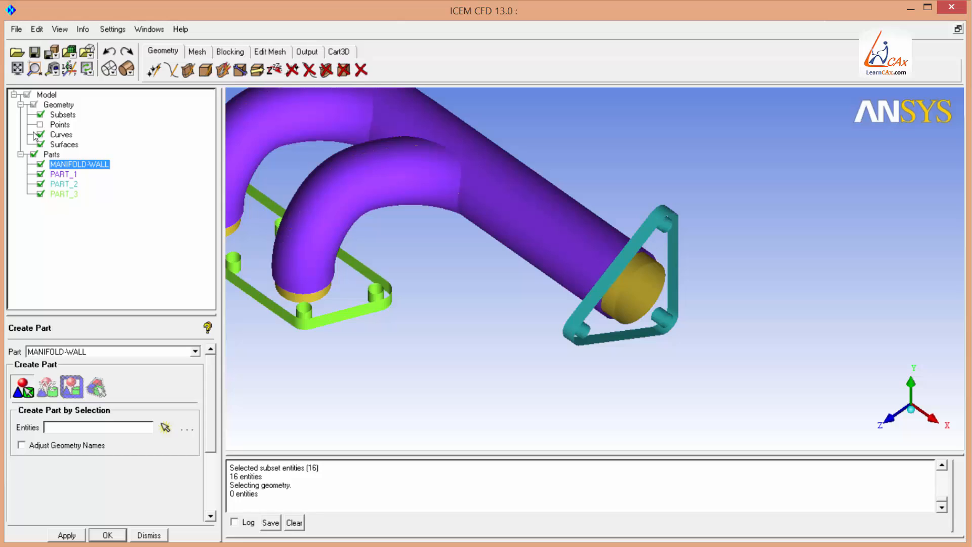
pyautogui.moveTo(437, 182); pyautogui.dragTo(429, 420, button='right')
pyautogui.moveTo(250, 215); pyautogui.dragTo(333, 259, button='middle')
pyautogui.click(34, 155)
pyautogui.click(34, 155)
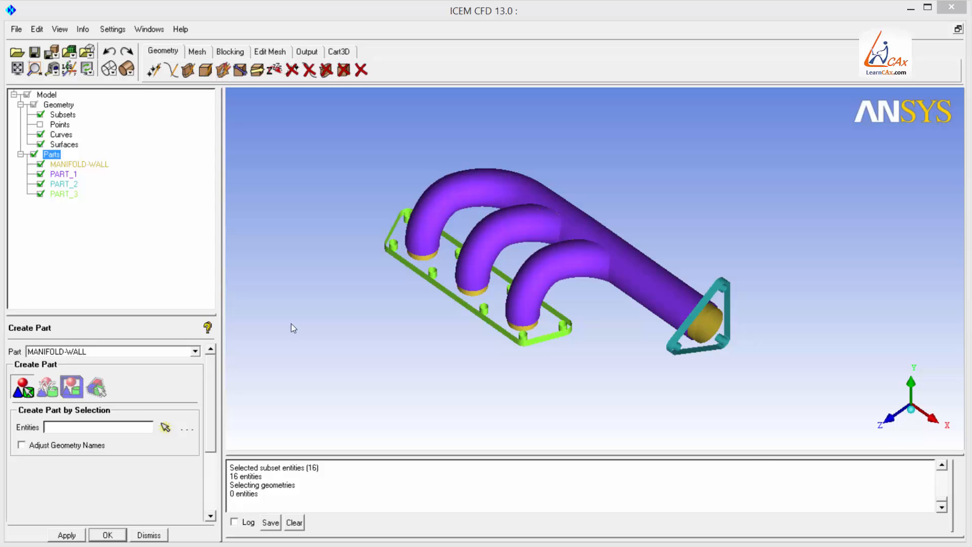
pyautogui.click(76, 164)
pyautogui.click(40, 165)
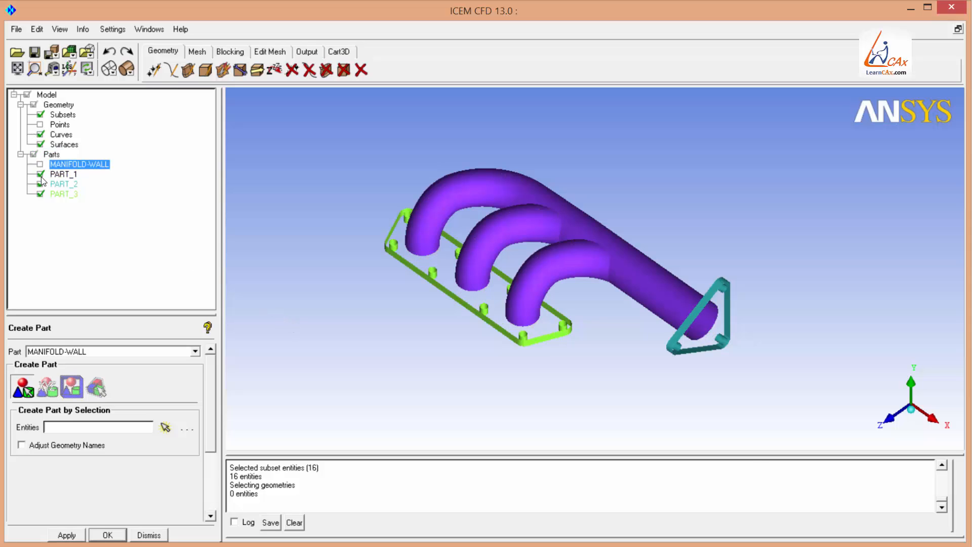
pyautogui.click(327, 69)
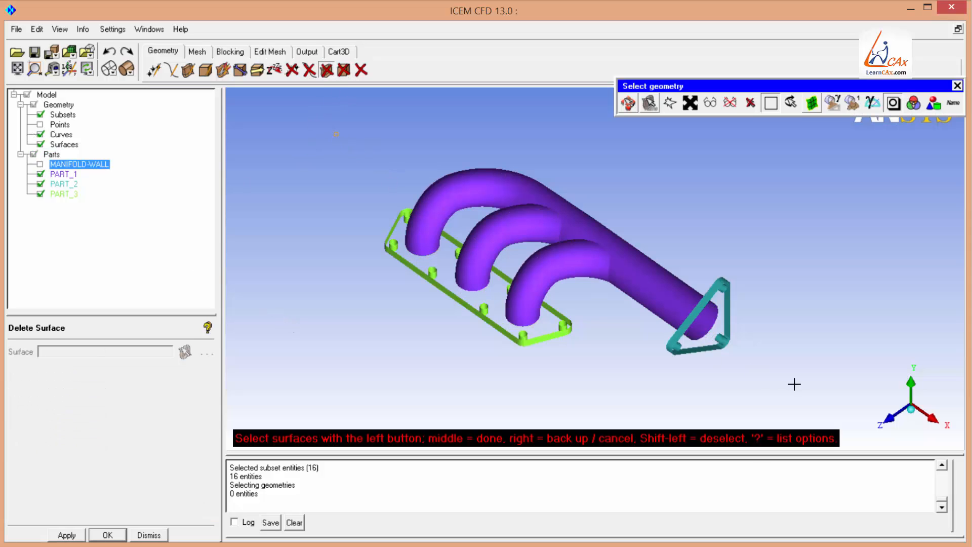
pyautogui.press('a')
pyautogui.middleClick(489, 307)
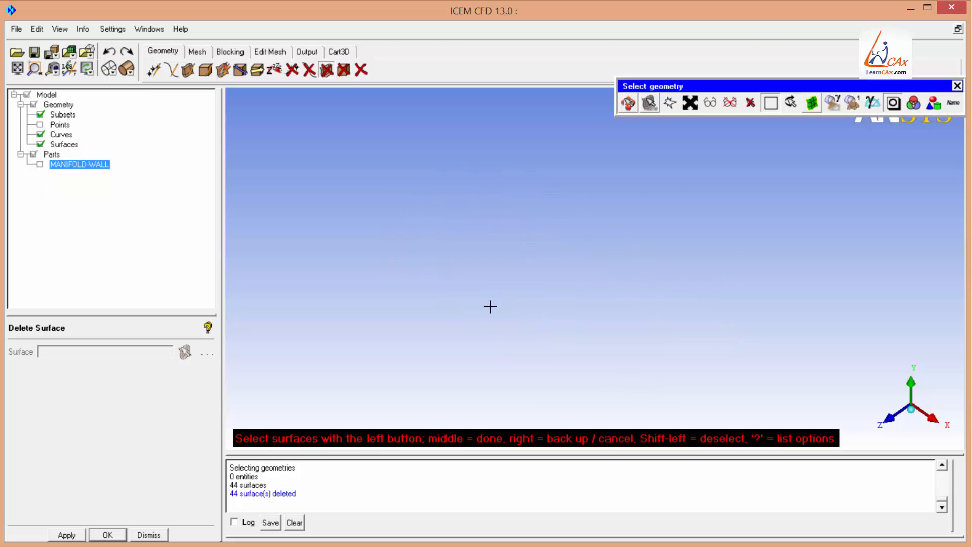
# Show the MANIFOLD-WALL part again and build topology with a tolerance of 0.2.
pyautogui.click(40, 165)
pyautogui.click(240, 69)
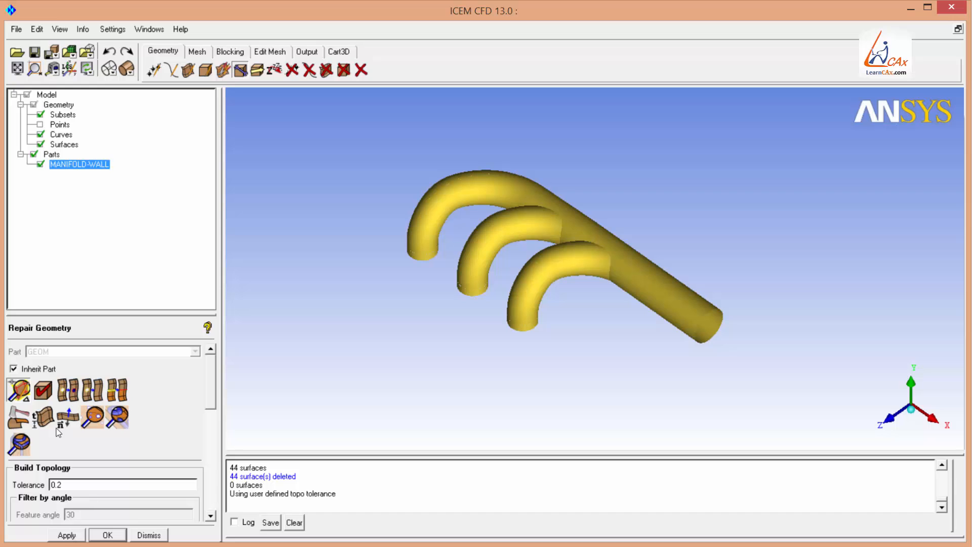
pyautogui.click(67, 535)
pyautogui.moveTo(608, 375); pyautogui.dragTo(779, 307)
pyautogui.moveTo(497, 360); pyautogui.dragTo(497, 261)
pyautogui.scroll(-2, 495, 260)
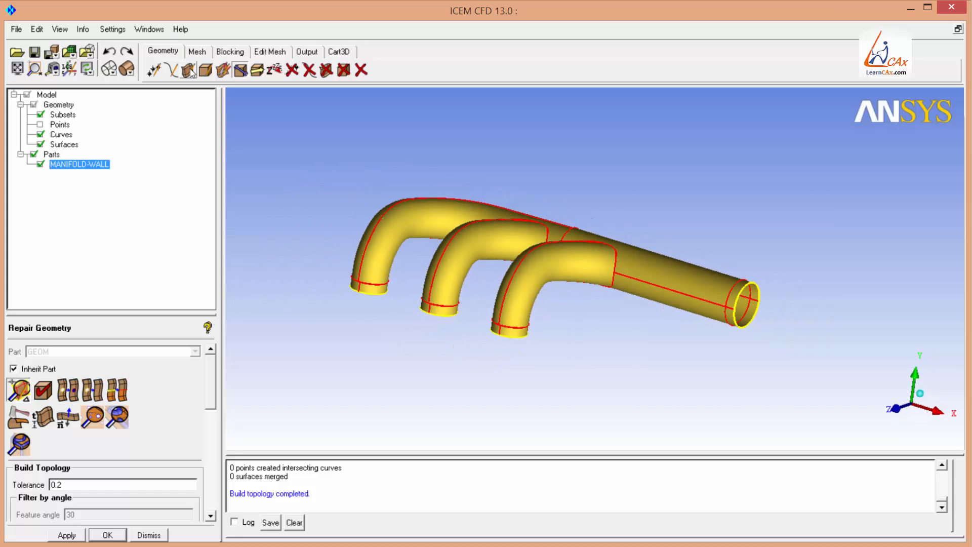
# Create a From 2-4 Curves surface across the main pipe's open end in a new part named INLET.
pyautogui.click(188, 69)
pyautogui.click(24, 410)
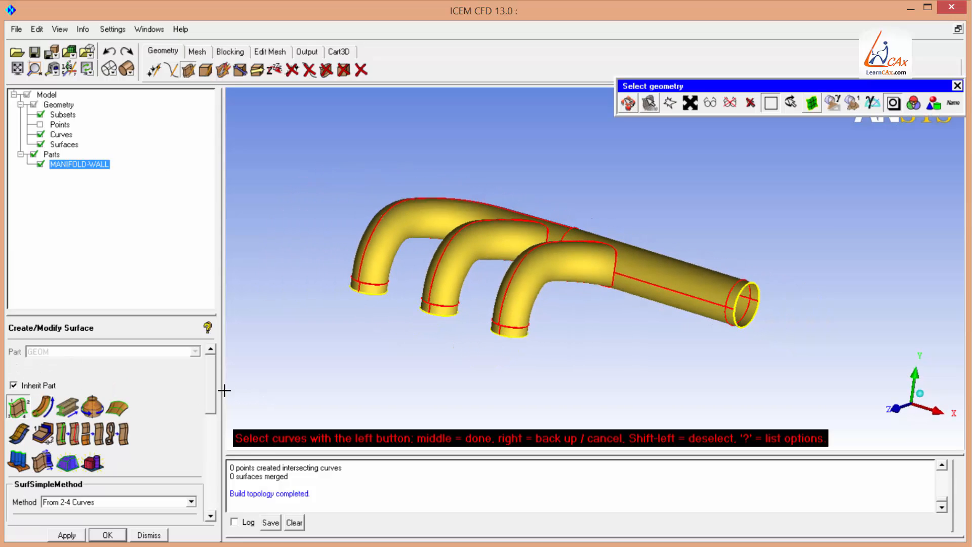
pyautogui.moveTo(213, 391); pyautogui.dragTo(212, 394)
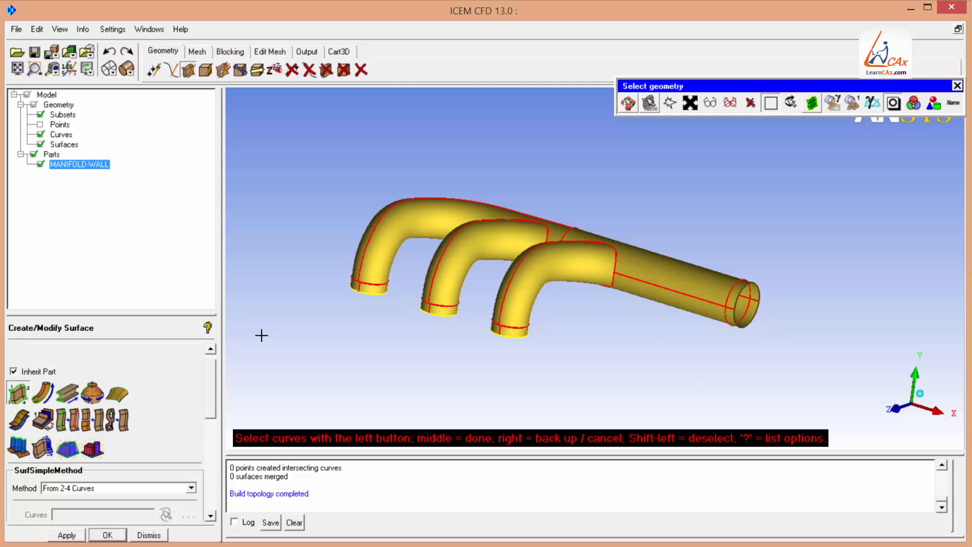
pyautogui.moveTo(213, 379); pyautogui.dragTo(213, 349)
pyautogui.click(14, 385)
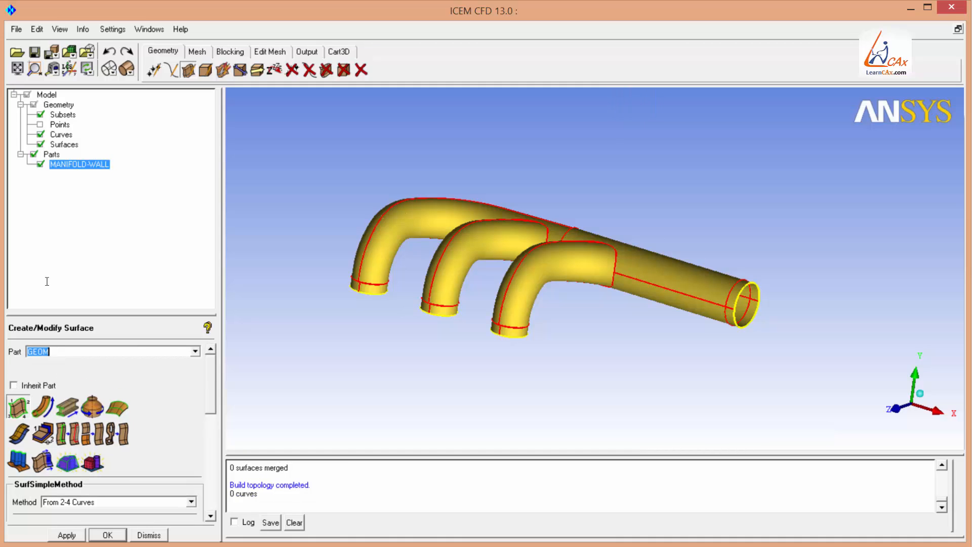
pyautogui.write('INLET')
pyautogui.moveTo(151, 315); pyautogui.dragTo(149, 268)
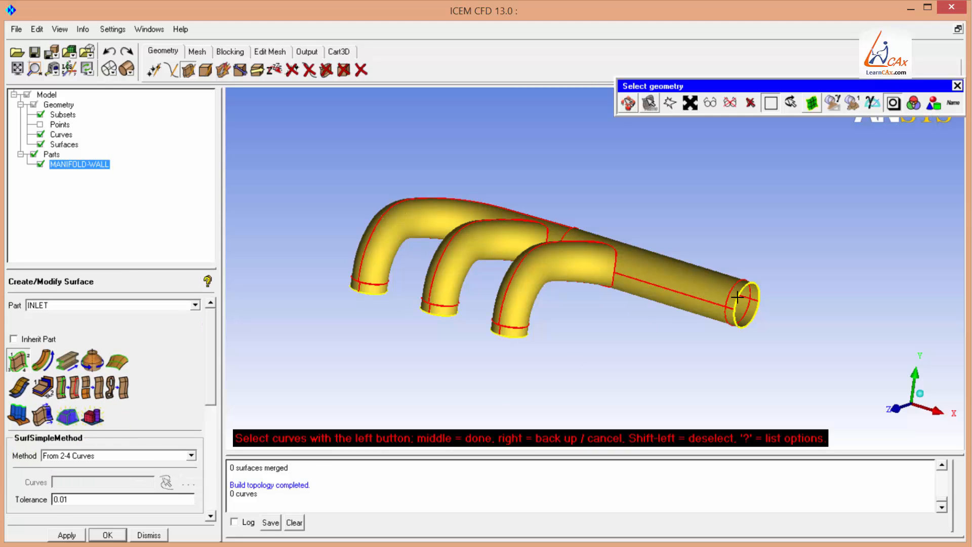
pyautogui.middleClick(756, 319)
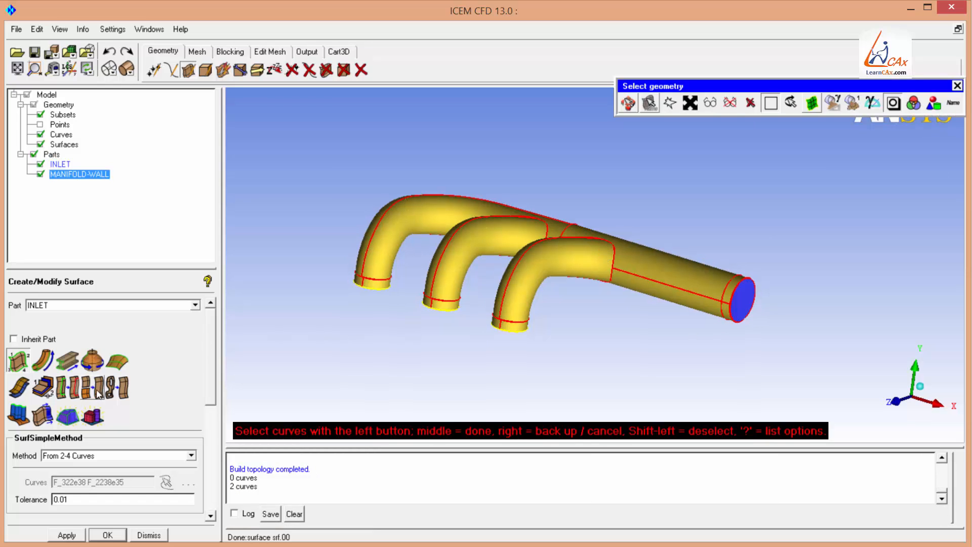
# Create a From 2-4 Curves surface across the nearest branch's open end in a new part named OUTLET-01.
pyautogui.doubleClick(38, 305)
pyautogui.write('OUTLET-01')
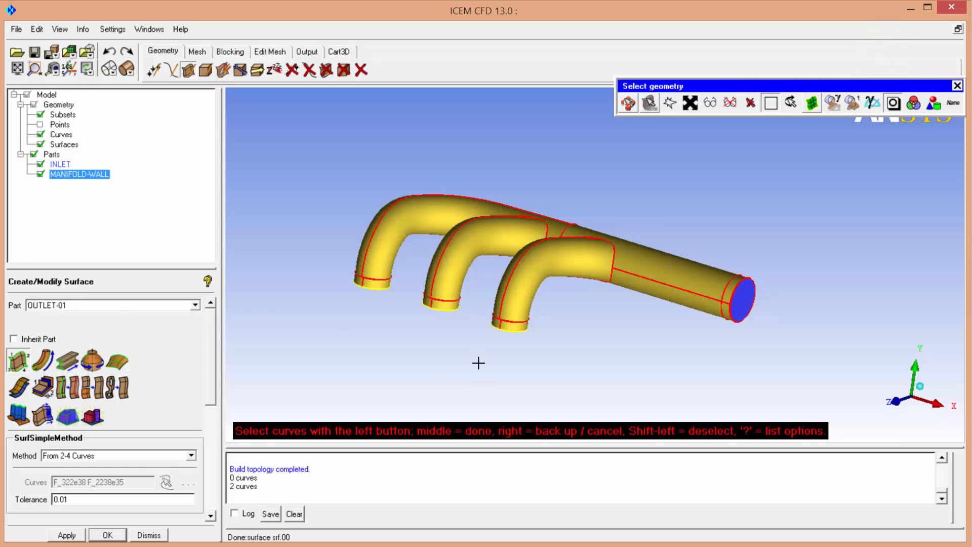
pyautogui.click(628, 103)
pyautogui.moveTo(557, 301); pyautogui.dragTo(494, 345)
pyautogui.moveTo(493, 346); pyautogui.dragTo(552, 263, button='middle')
pyautogui.scroll(4, 527, 256)
pyautogui.moveTo(512, 249); pyautogui.dragTo(560, 189)
pyautogui.press('F9')
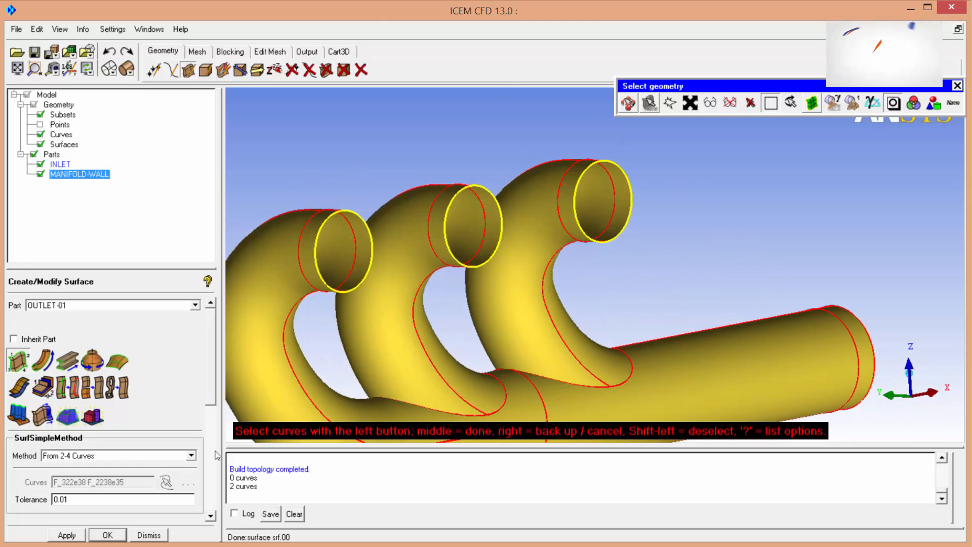
pyautogui.click(633, 190)
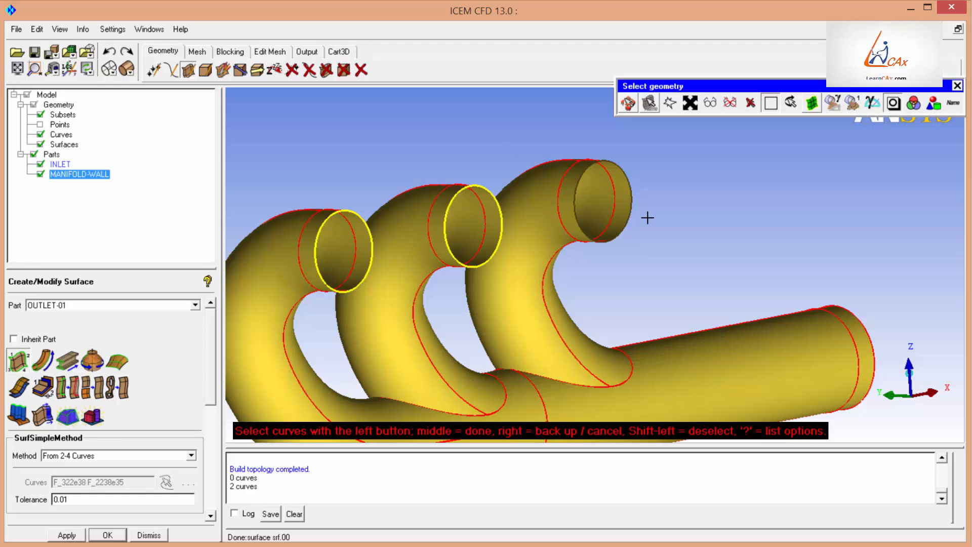
pyautogui.middleClick(517, 174)
# Create a From 2-4 Curves surface across the middle branch's open end in a new part named OUTLET-02.
pyautogui.doubleClick(65, 306)
pyautogui.moveTo(61, 306); pyautogui.dragTo(76, 308)
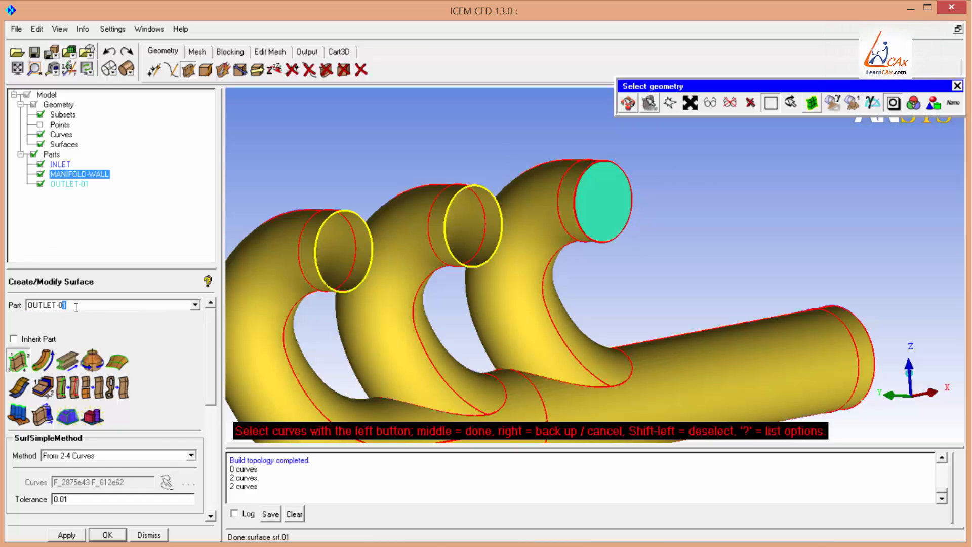
pyautogui.rightClick(484, 206)
pyautogui.rightClick(490, 193)
pyautogui.middleClick(461, 195)
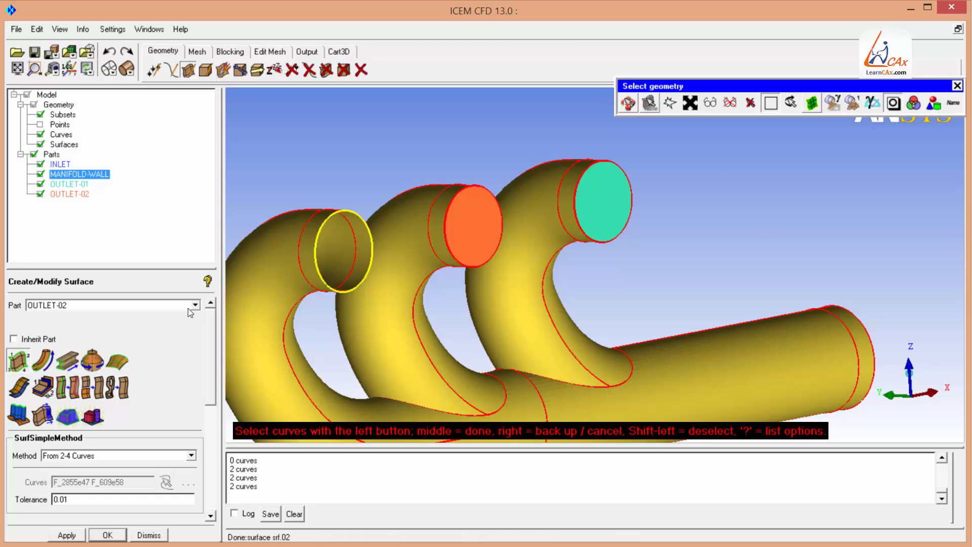
# Create a From 2-4 Curves surface across the last branch's open end in a new part named OUTLET-03.
pyautogui.doubleClick(67, 307)
pyautogui.moveTo(62, 308); pyautogui.dragTo(73, 308)
pyautogui.rightClick(363, 219)
pyautogui.rightClick(341, 228)
pyautogui.middleClick(291, 183)
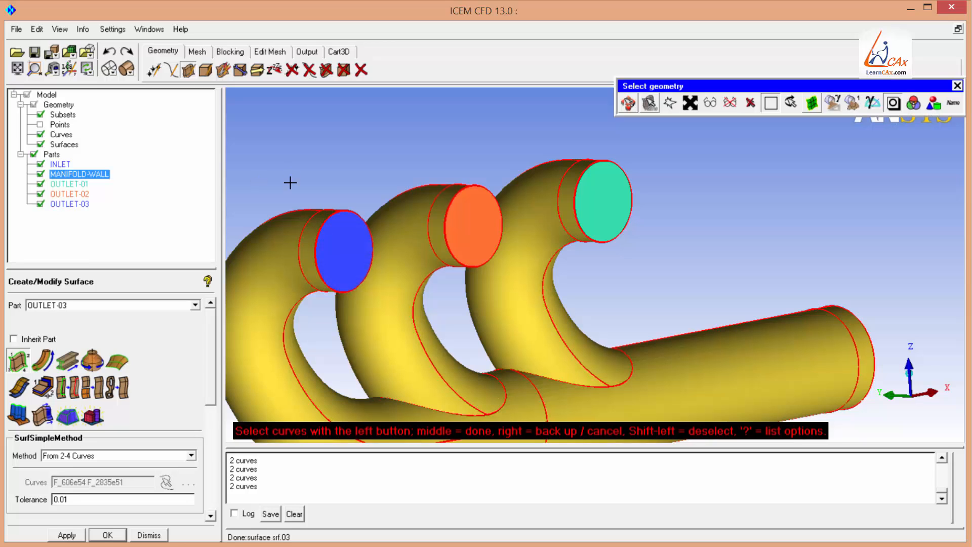
pyautogui.middleClick(290, 183)
# Hide the surfaces and orbit around the curve wireframe to inspect it, then display the surfaces again.
pyautogui.scroll(-5, 425, 172)
pyautogui.moveTo(662, 142); pyautogui.dragTo(607, 243)
pyautogui.click(40, 144)
pyautogui.moveTo(485, 288)
pyautogui.mouseDown()
pyautogui.moveTo(801, 189)
pyautogui.moveTo(462, 267)
pyautogui.moveTo(500, 289)
pyautogui.mouseUp()
pyautogui.scroll(2, 514, 223)
pyautogui.moveTo(515, 223); pyautogui.dragTo(525, 312, button='right')
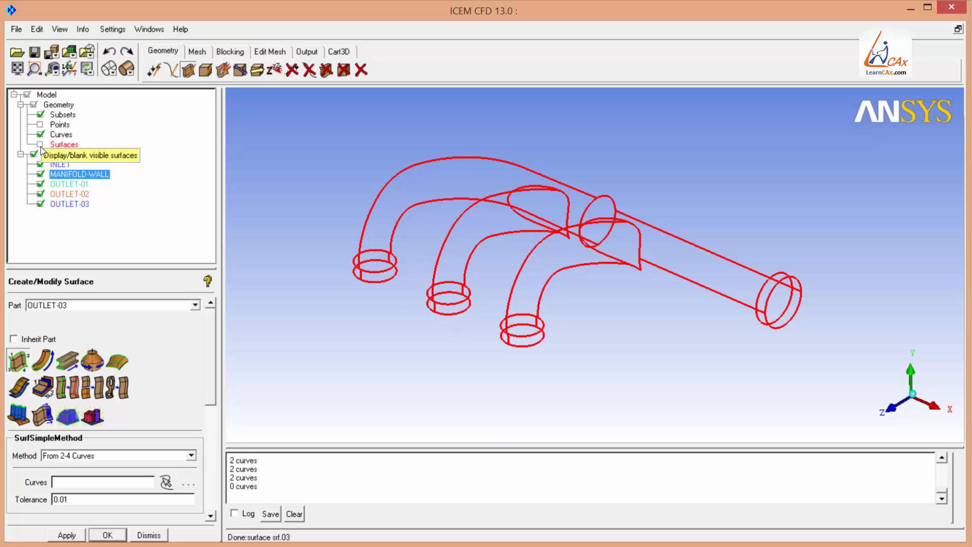
pyautogui.moveTo(529, 256); pyautogui.dragTo(510, 320)
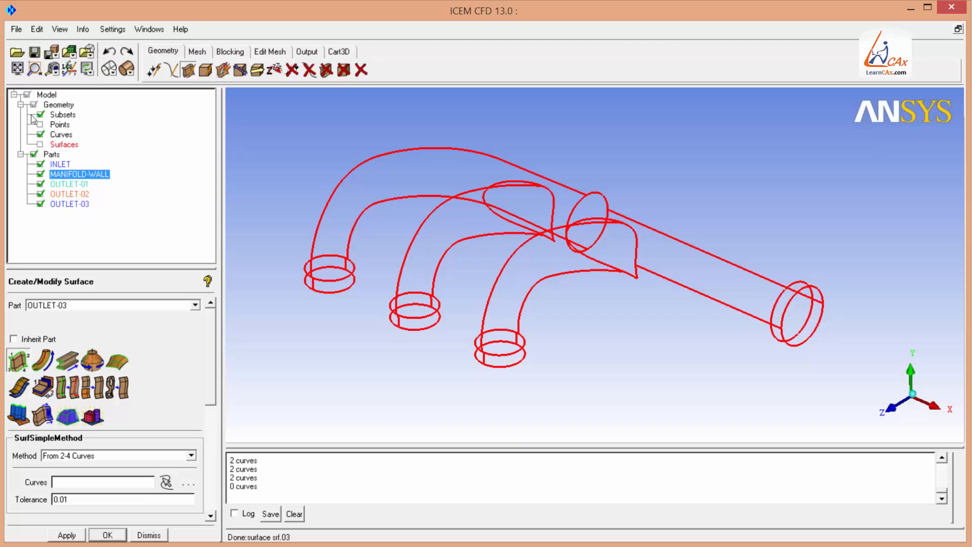
pyautogui.click(40, 144)
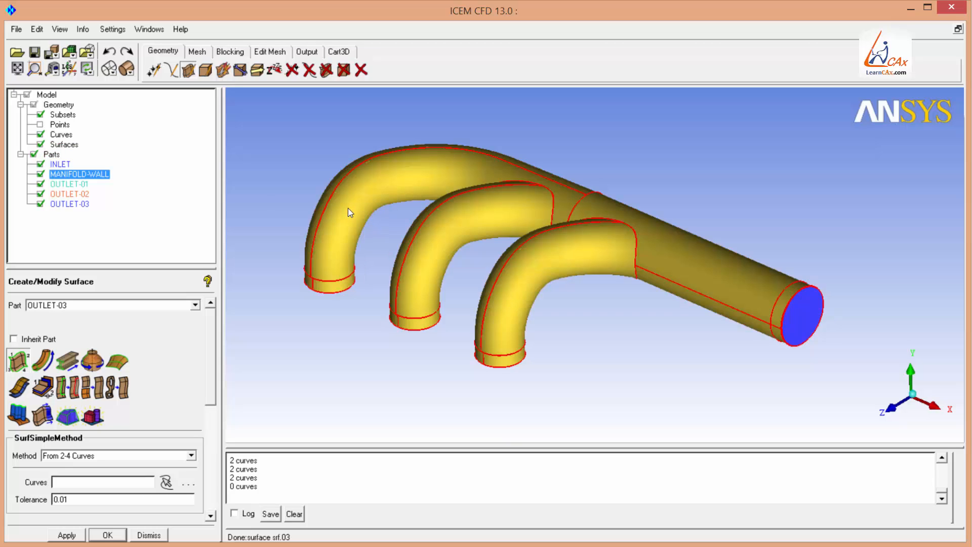